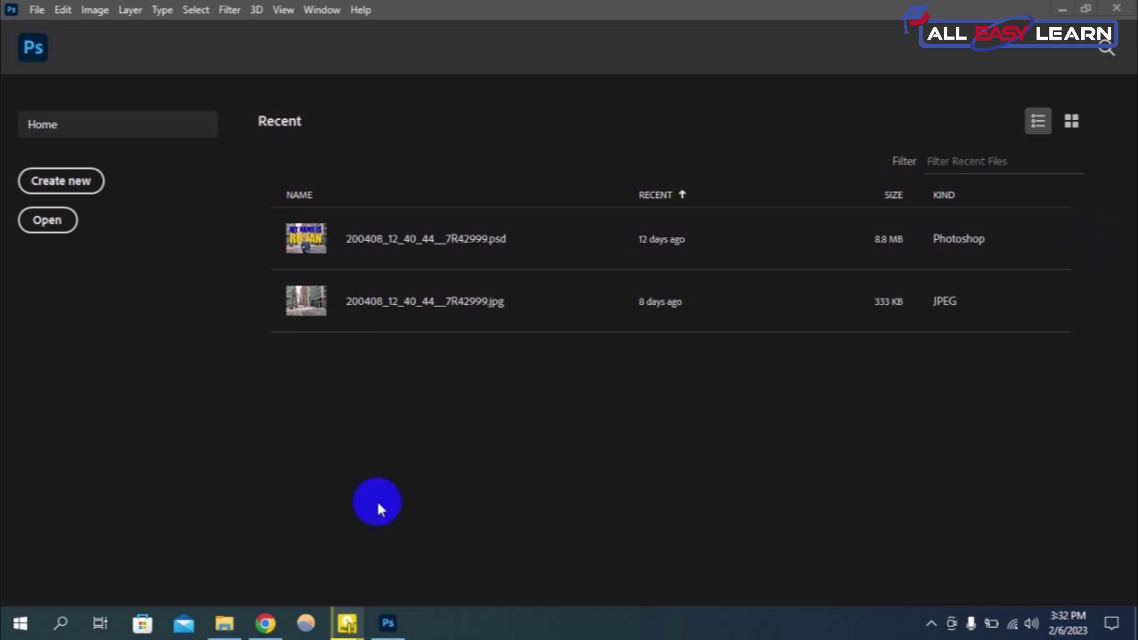
Search Google in Chrome for 'nature pictures' and show the image results.
left_click(265, 622)
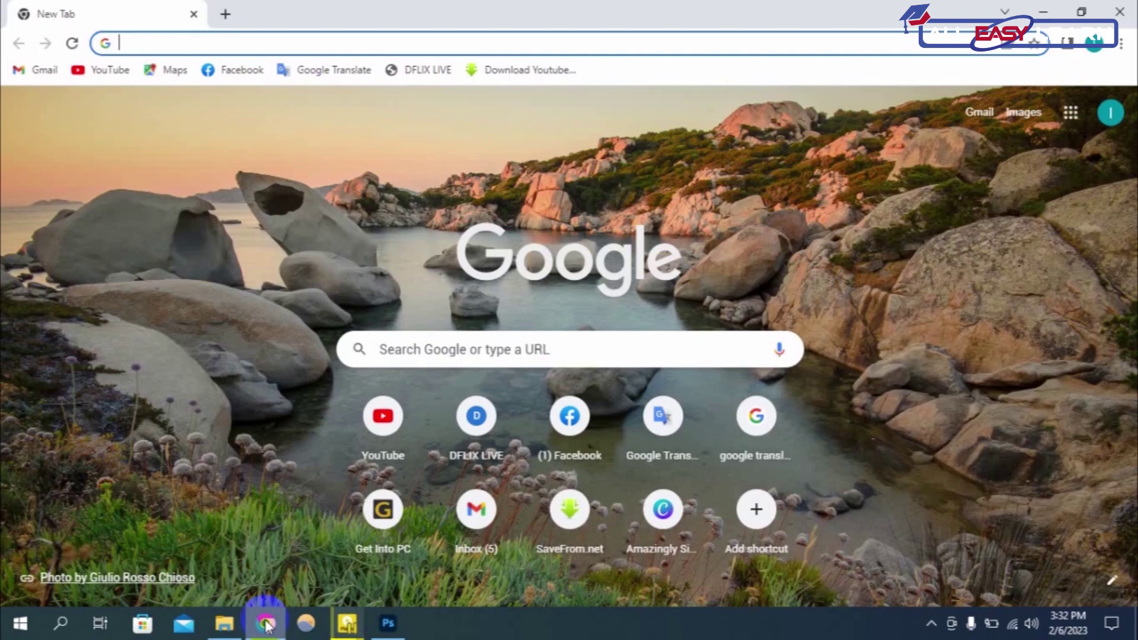
left_click(506, 47)
type("nature pictures")
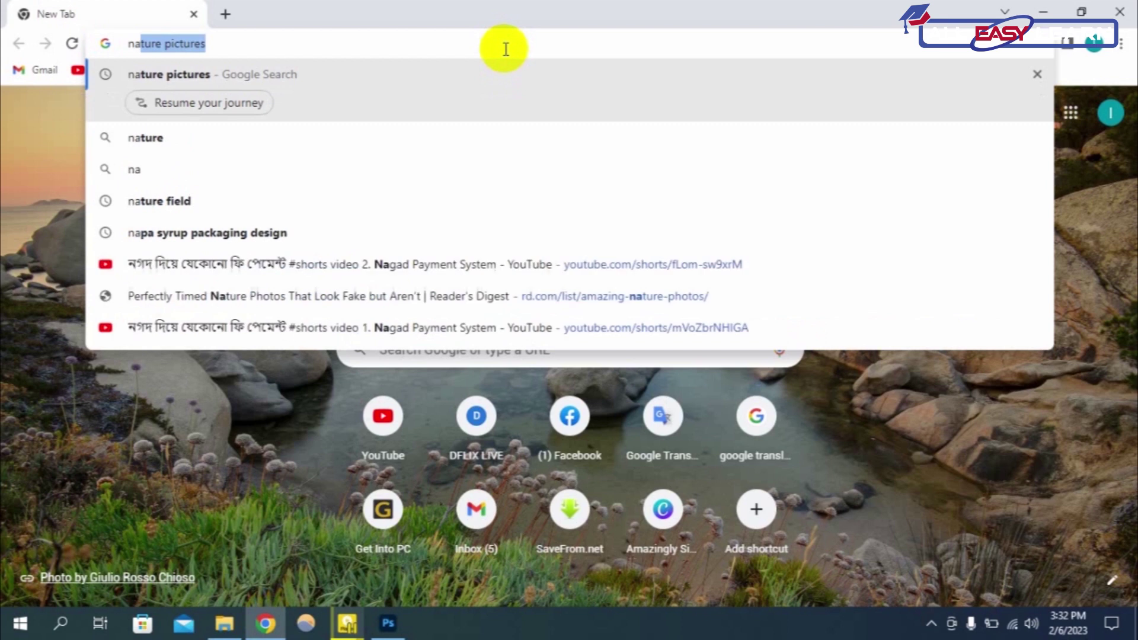
key("Right")
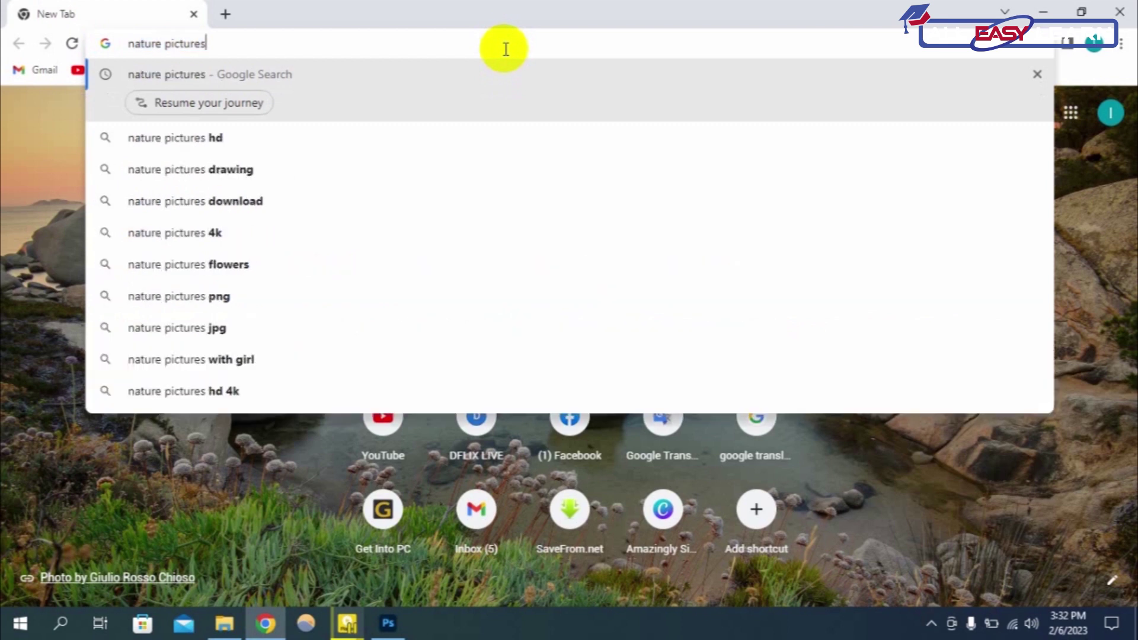
key("Return")
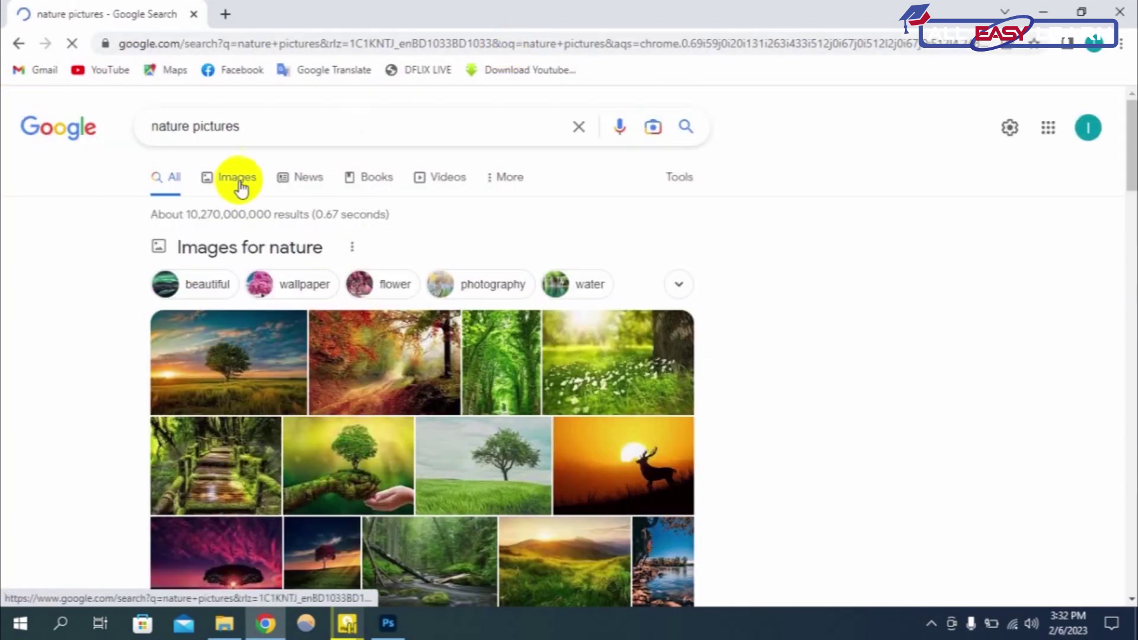
left_click(241, 188)
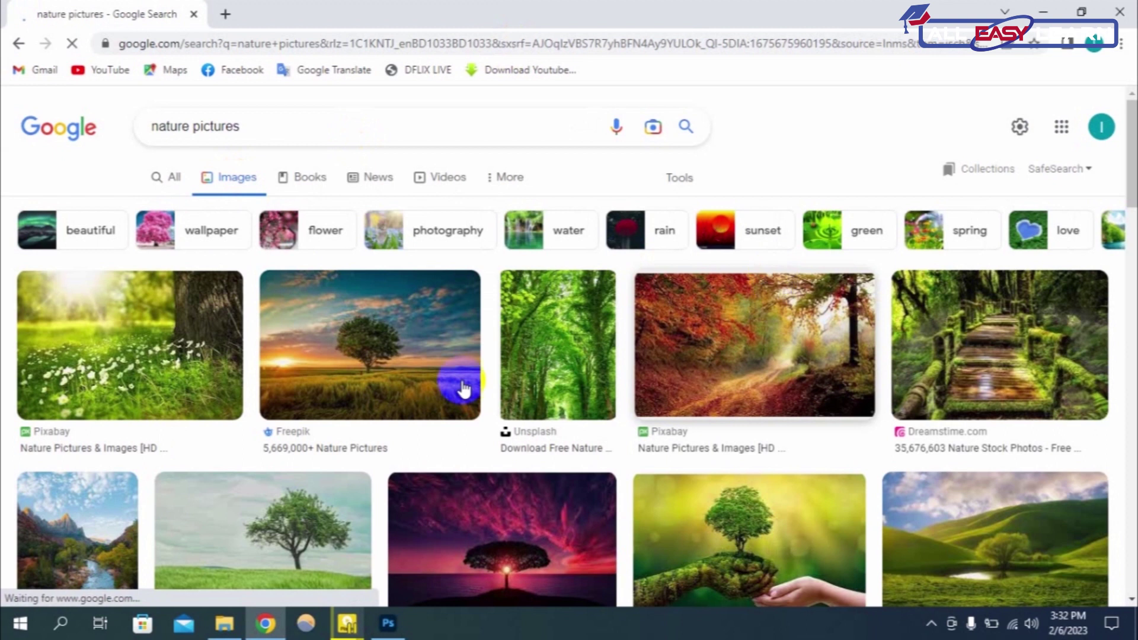
Copy the flowery meadow photo with the dirt trail and return to Photoshop.
scroll(459, 387, "down", 4)
scroll(363, 375, "down", 5)
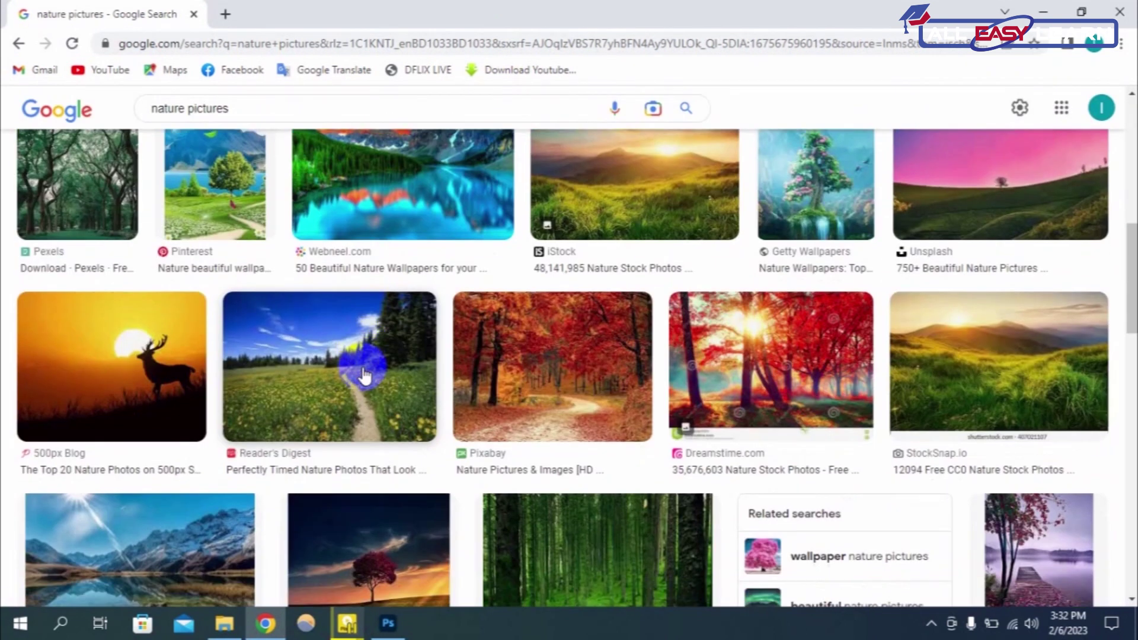
scroll(364, 374, "down", 1)
scroll(332, 237, "down", 4)
left_click(320, 160)
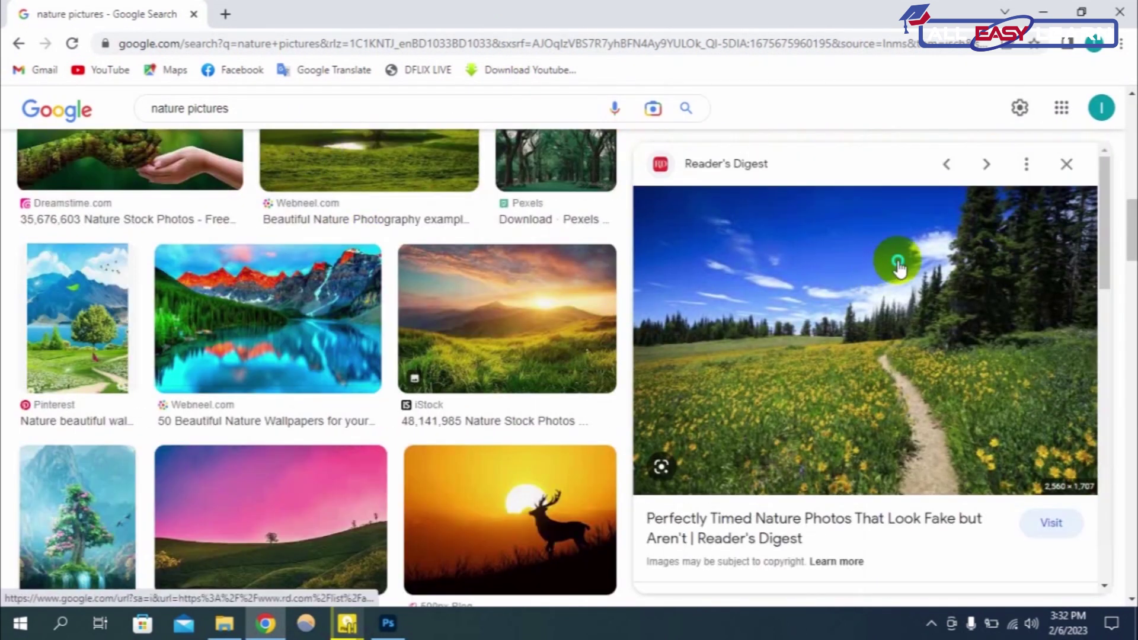
right_click(898, 267)
left_click(966, 460)
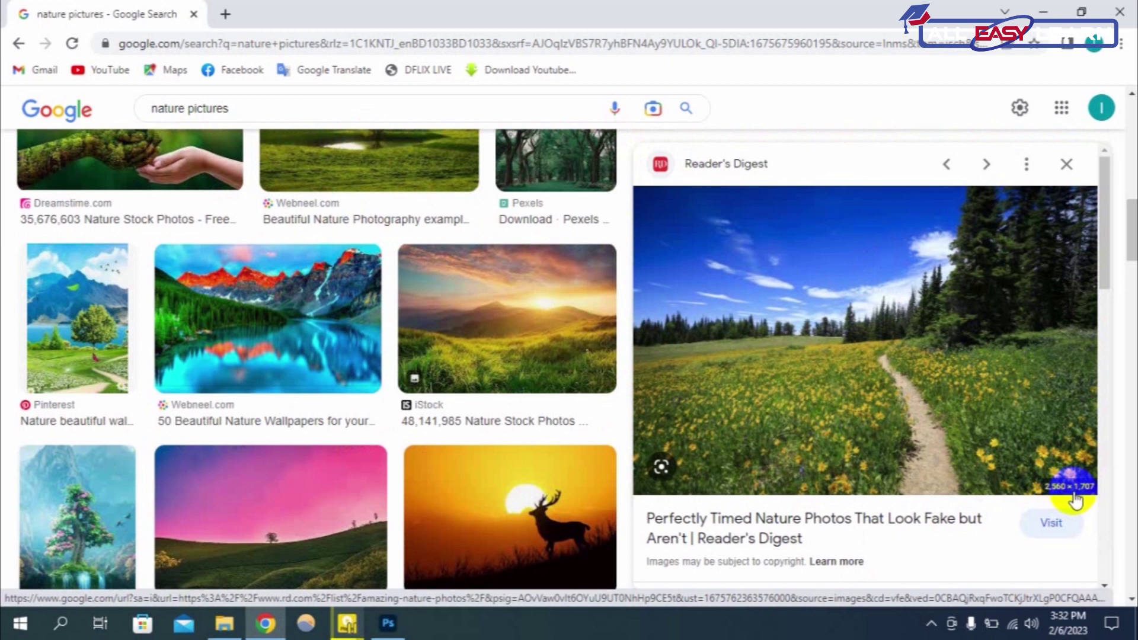
right_click(837, 305)
left_click(901, 498)
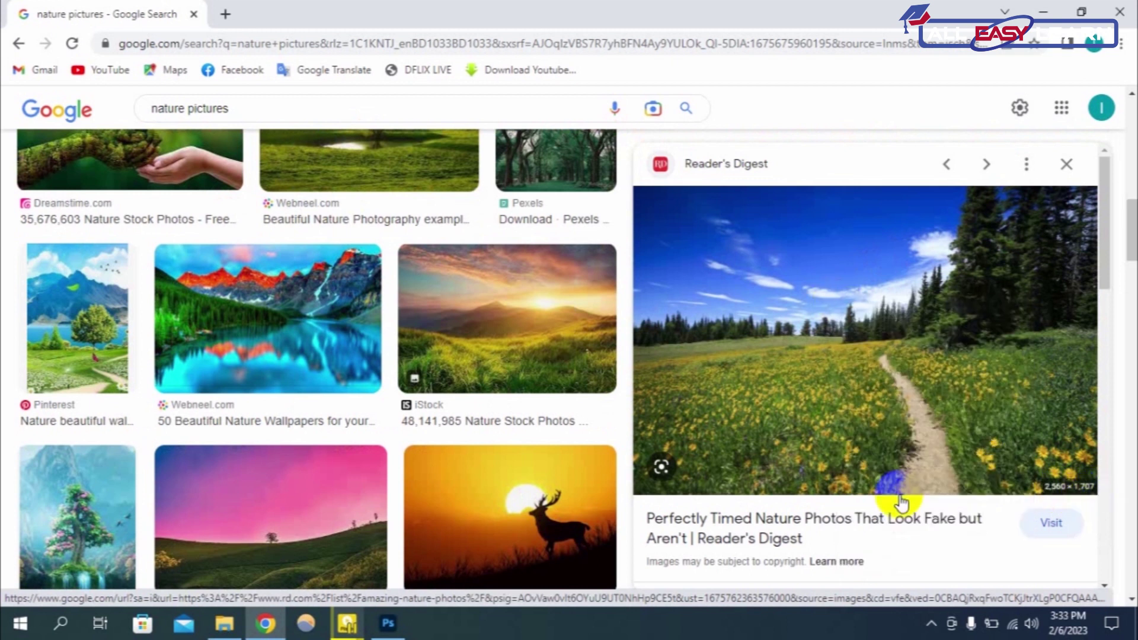
left_click(388, 622)
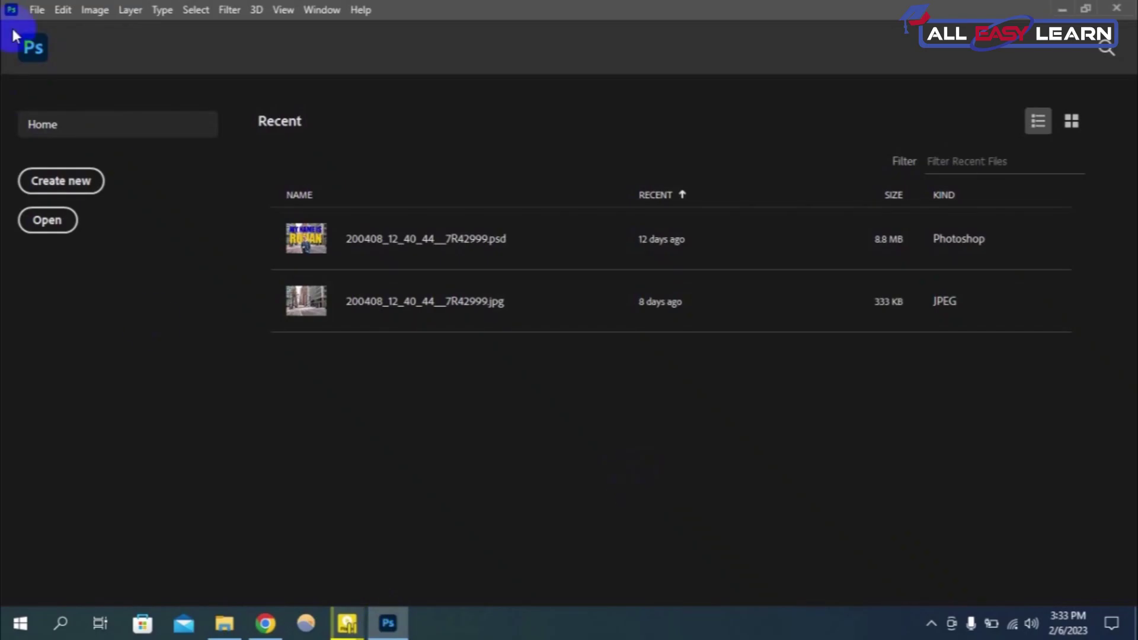
Create a blank 2560 × 1707 px, 72 ppi document from the Clipboard preset.
left_click(36, 10)
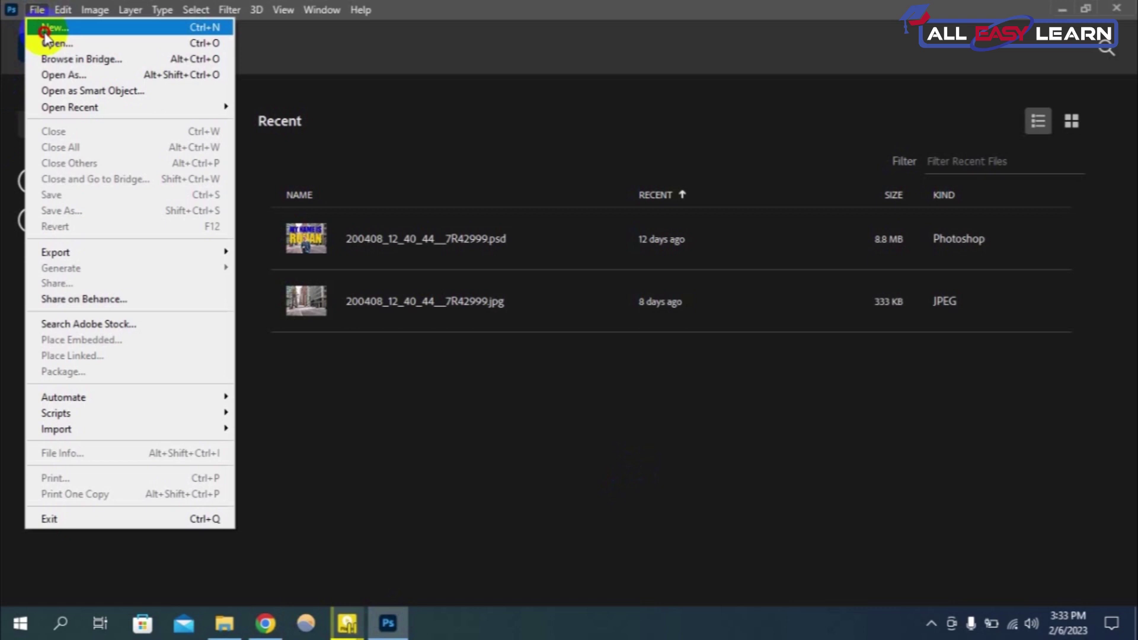
left_click(44, 31)
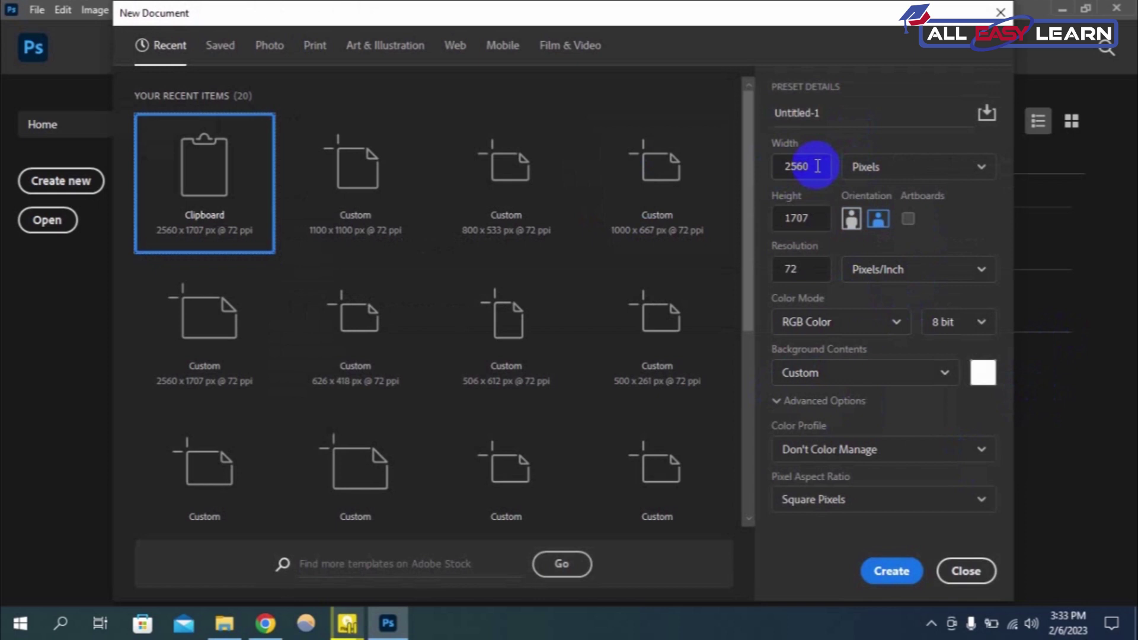
left_click(891, 570)
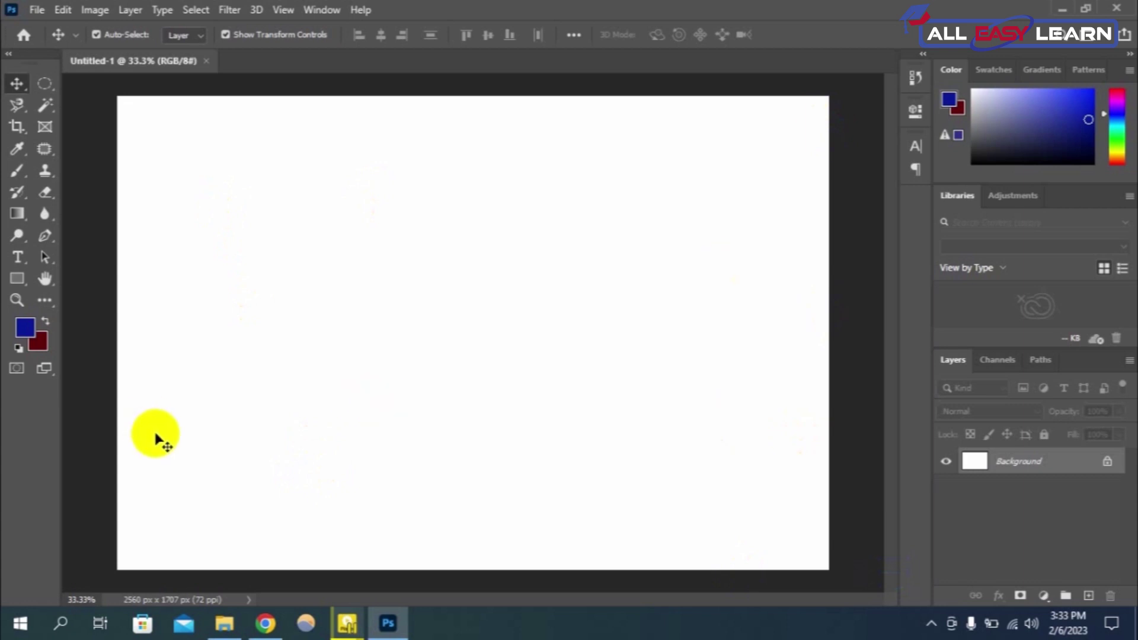
Paste the meadow photo into Untitled-1 as Layer 1.
key("ctrl")
key("ctrl+v")
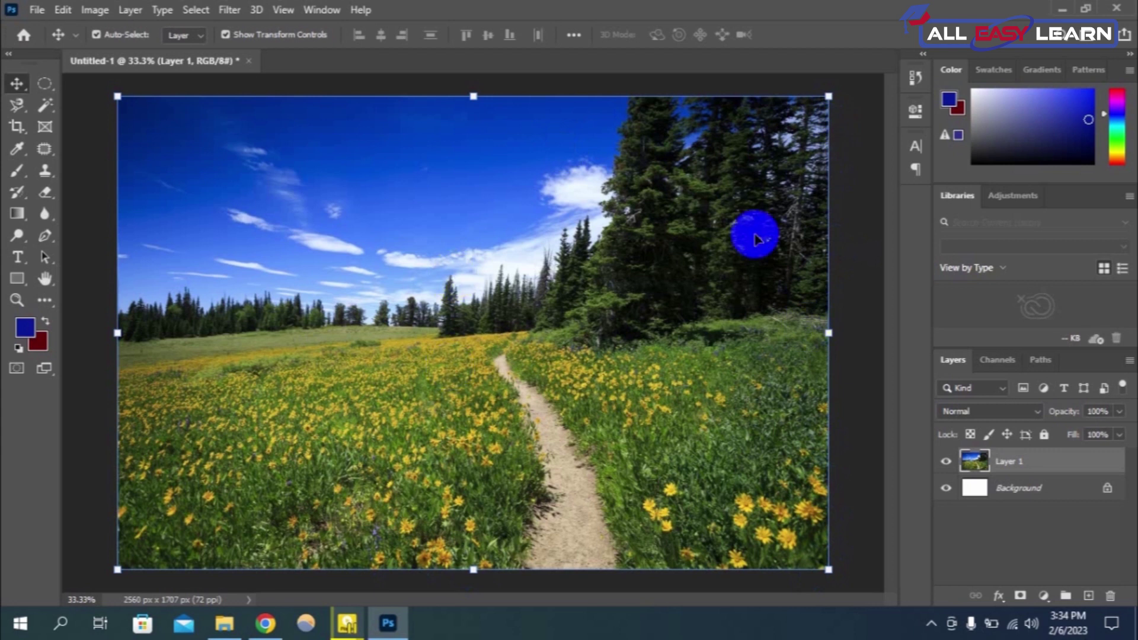
left_click(852, 187)
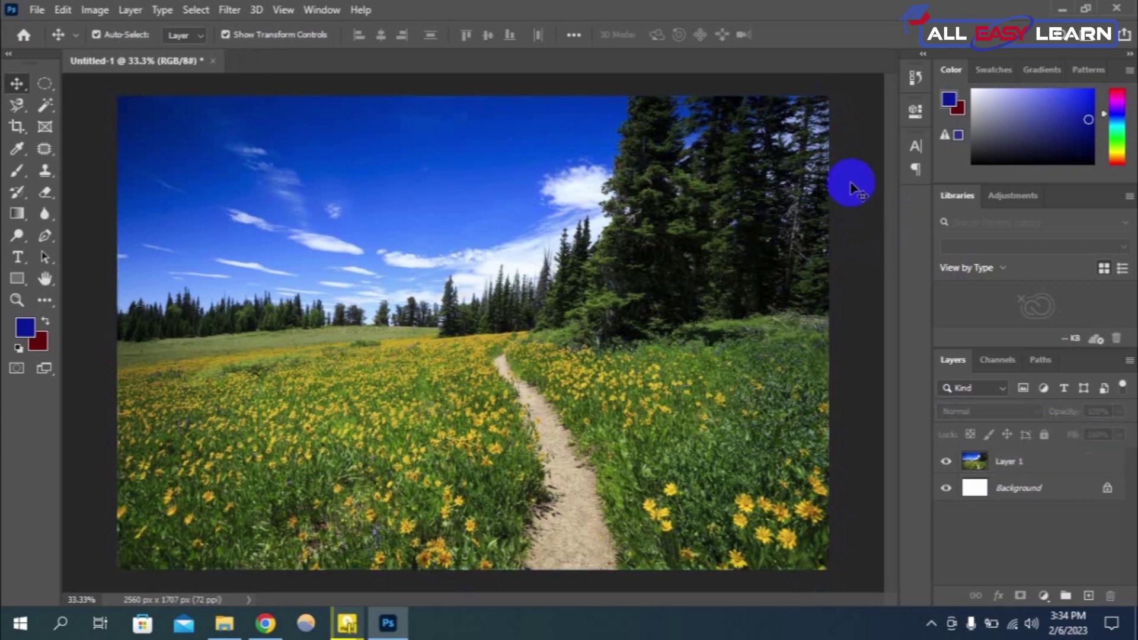
Try moving Layer 1 lower with the Move Tool, then reselect Layer 1 and deselect.
right_click(17, 84)
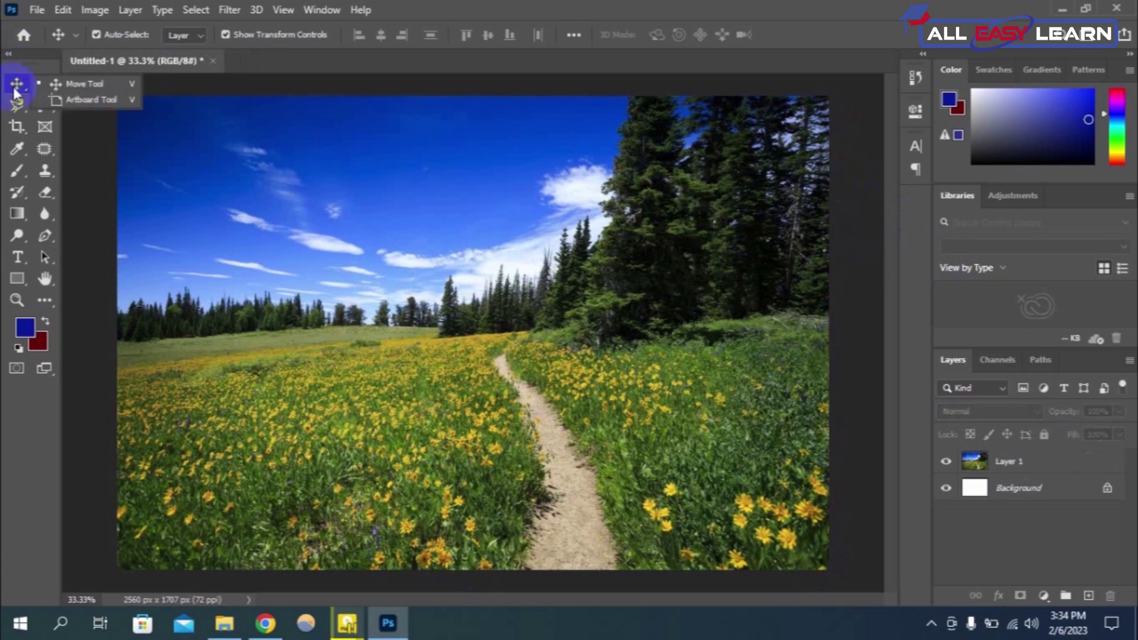
left_click(84, 85)
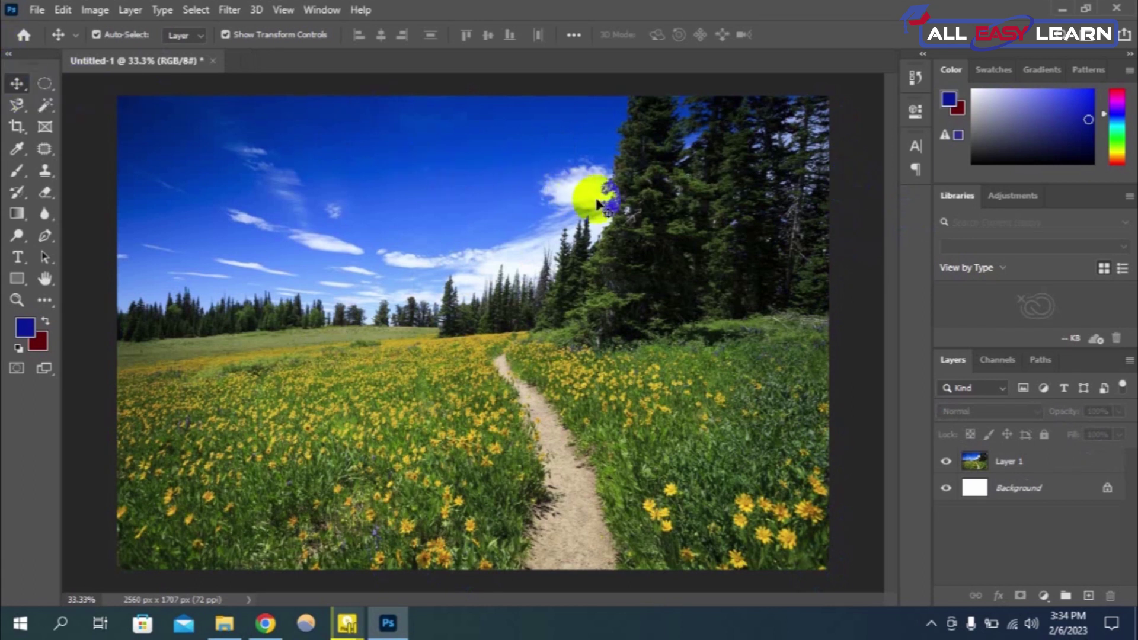
left_click(615, 208)
left_click_drag(615, 209, 782, 283)
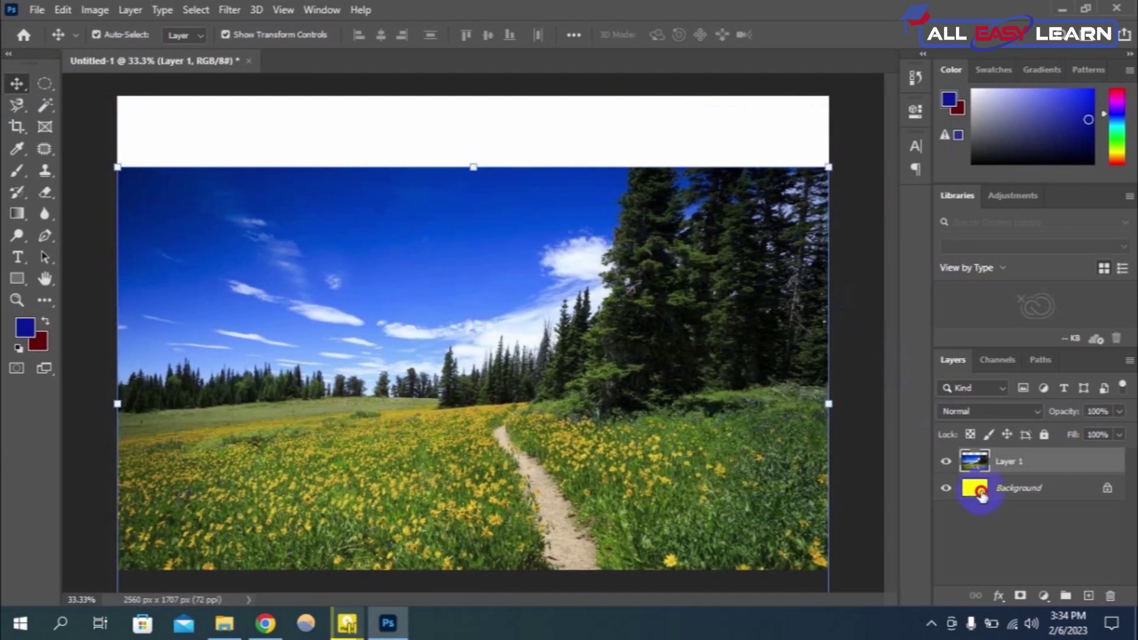
left_click(976, 488)
left_click(982, 468)
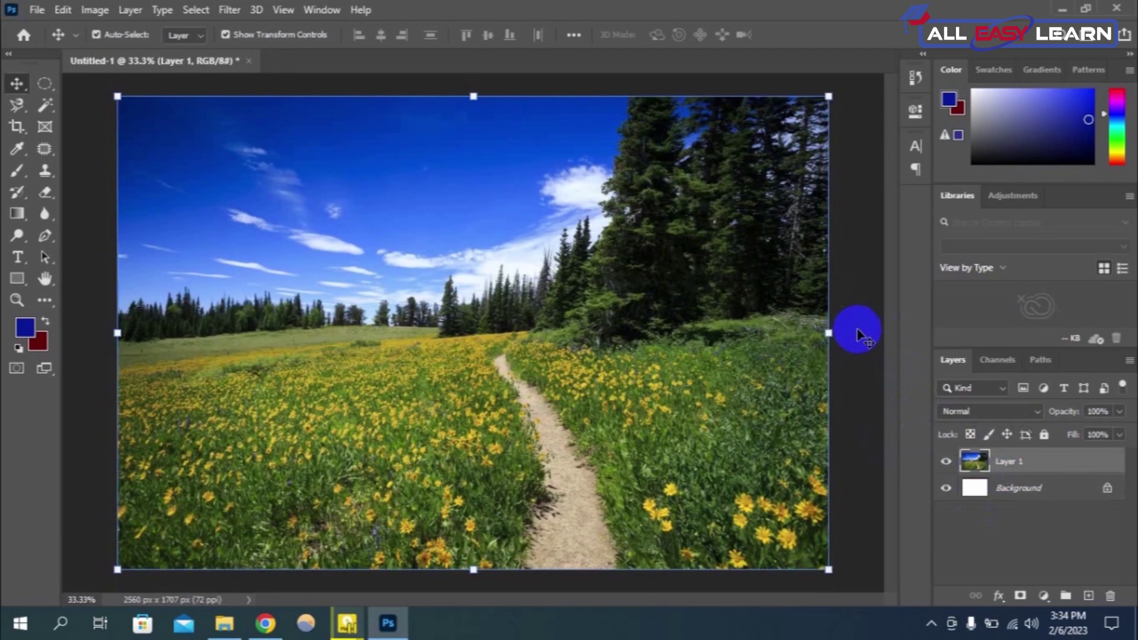
left_click(858, 334)
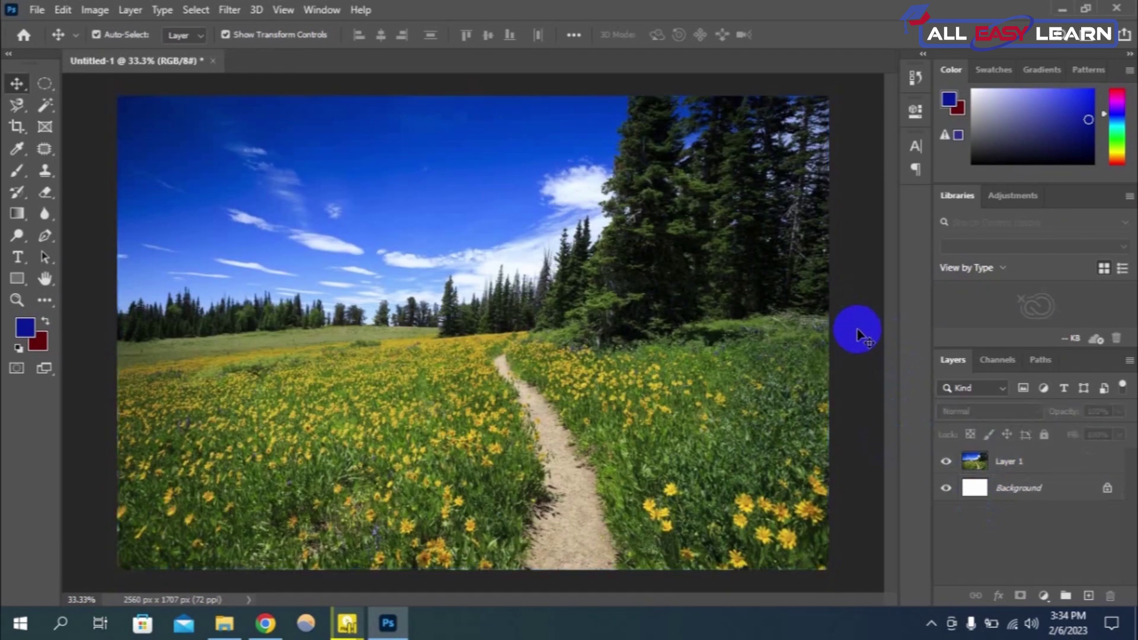
Draw a rectangular marquee selection over the centre and lower part of the meadow.
left_click(40, 87)
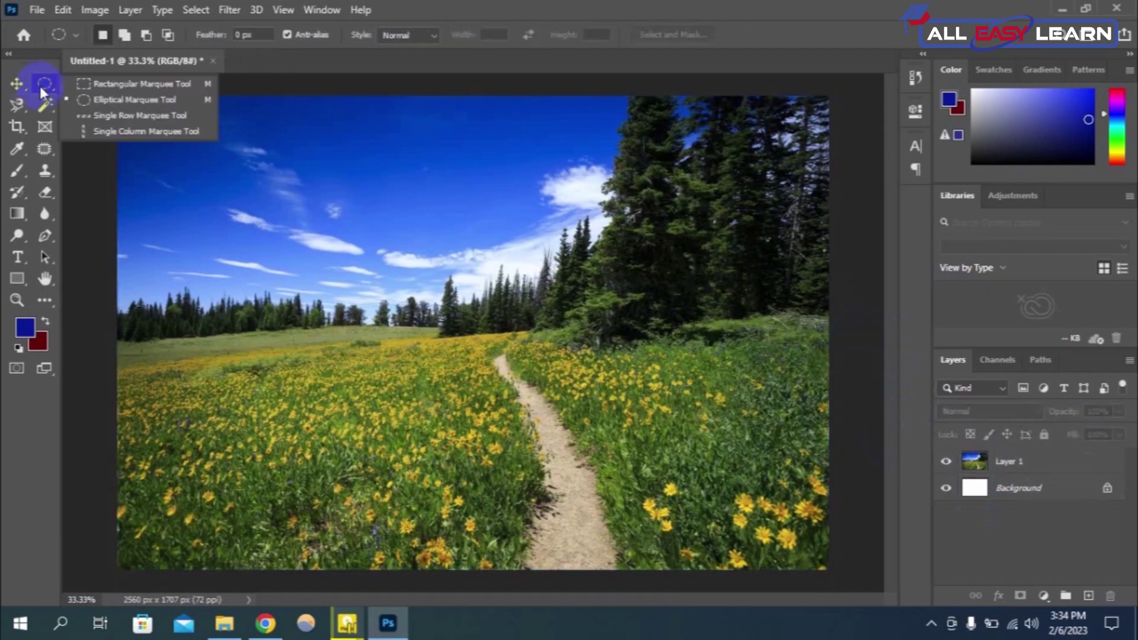
left_click(162, 84)
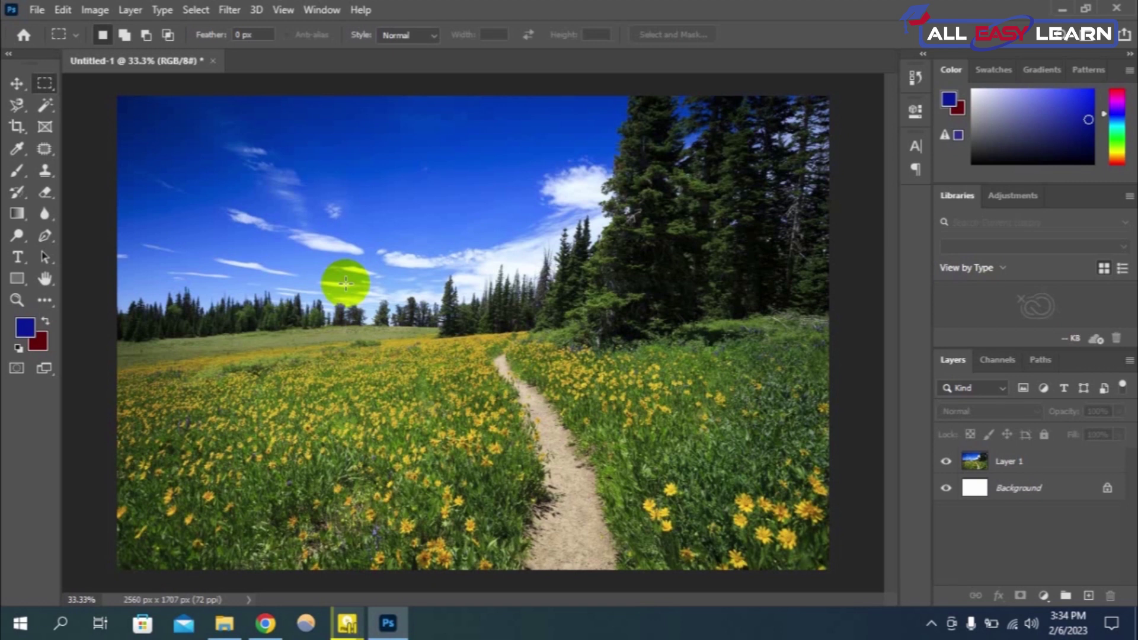
right_click(45, 84)
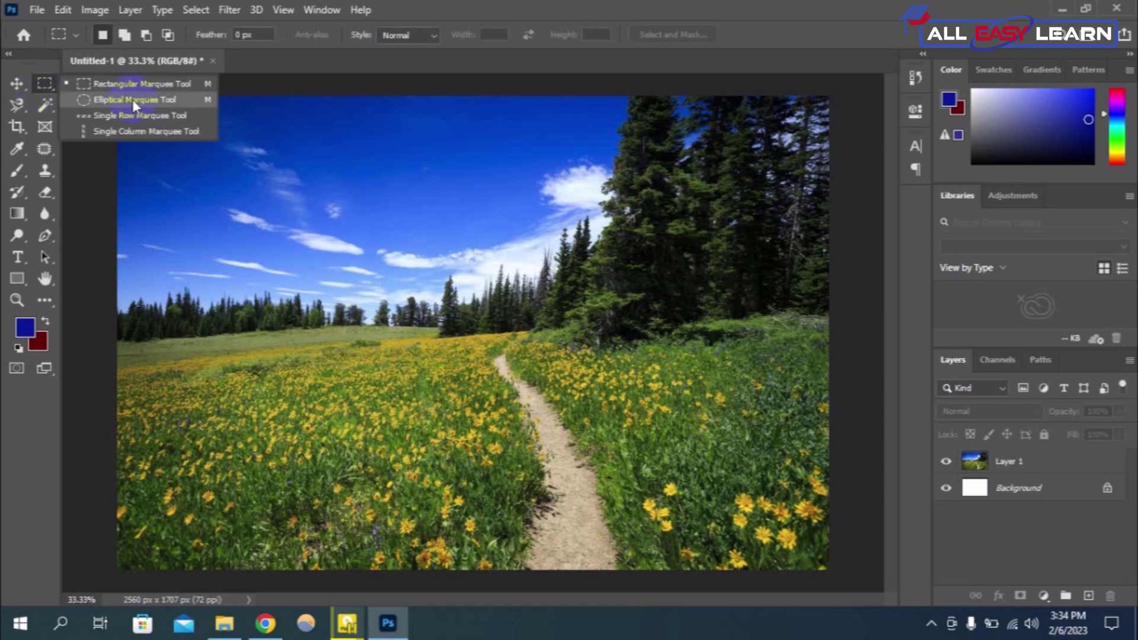
left_click(145, 84)
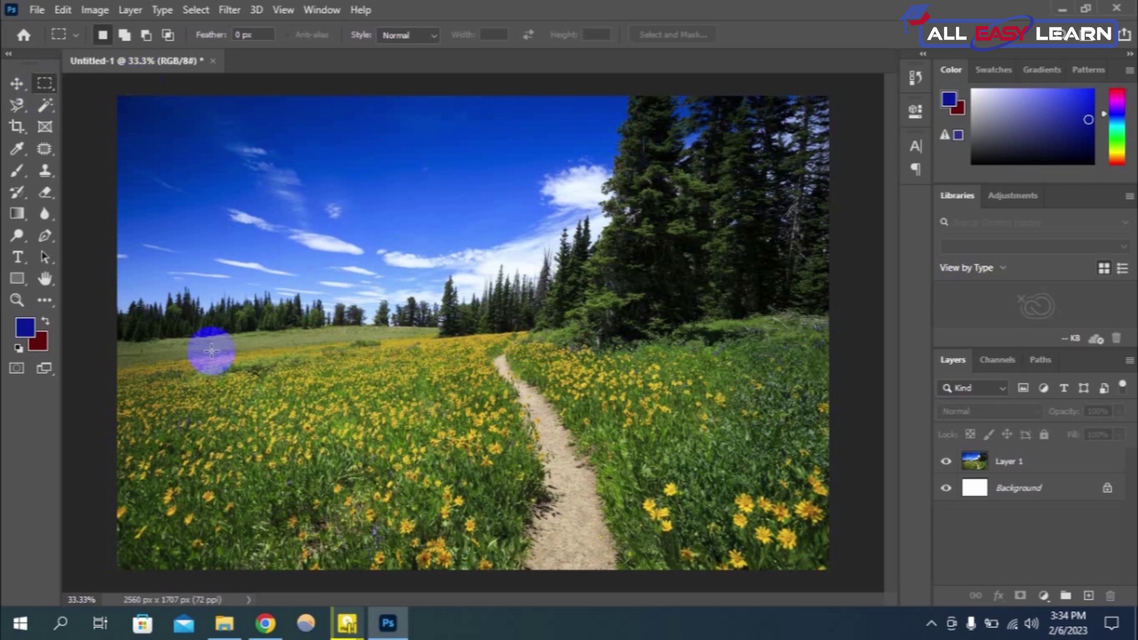
mouse_move(218, 364)
left_mouse_down()
mouse_move(397, 533)
mouse_move(549, 599)
mouse_move(763, 599)
left_mouse_up()
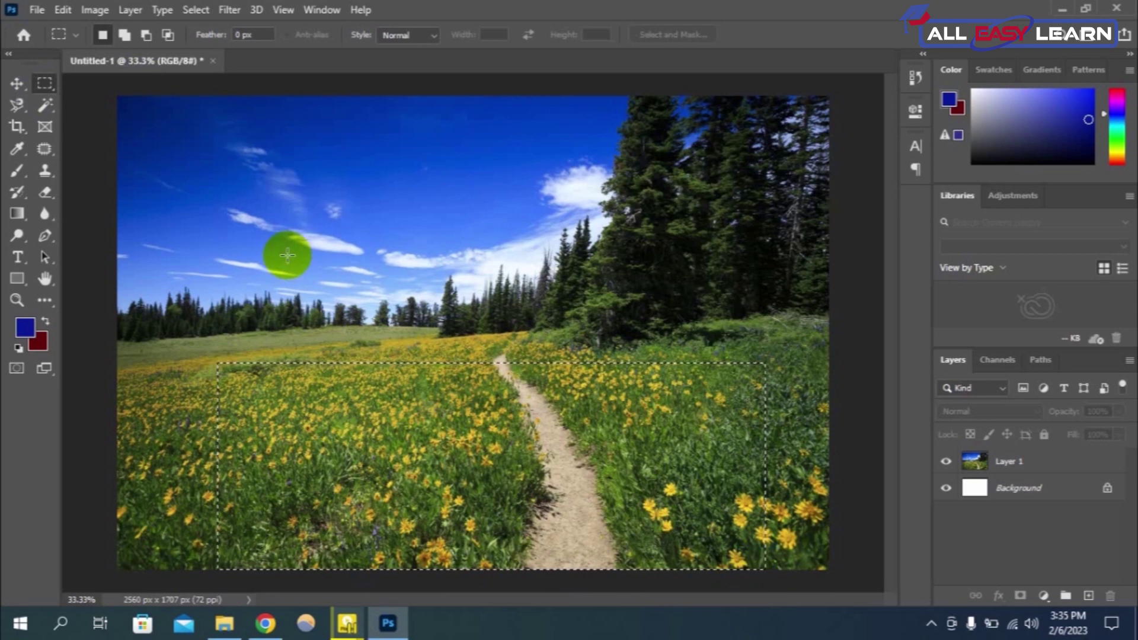
mouse_move(270, 247)
left_mouse_down()
mouse_move(728, 616)
mouse_move(761, 617)
left_mouse_up()
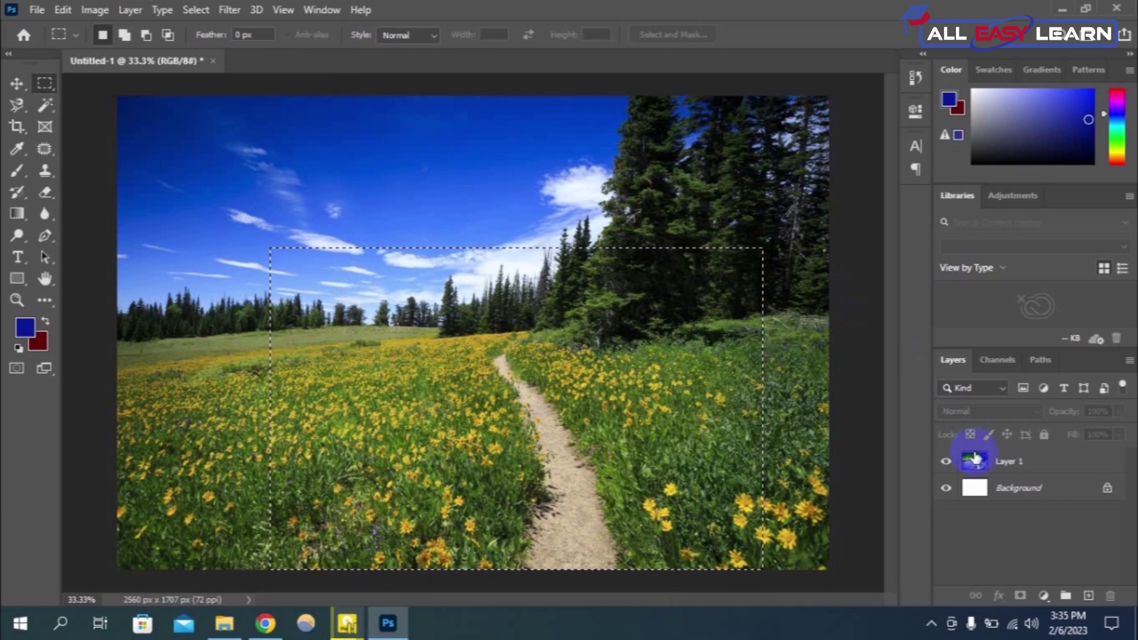
Delete the selected pixels on Layer 1, then undo the deletion.
left_click(974, 461)
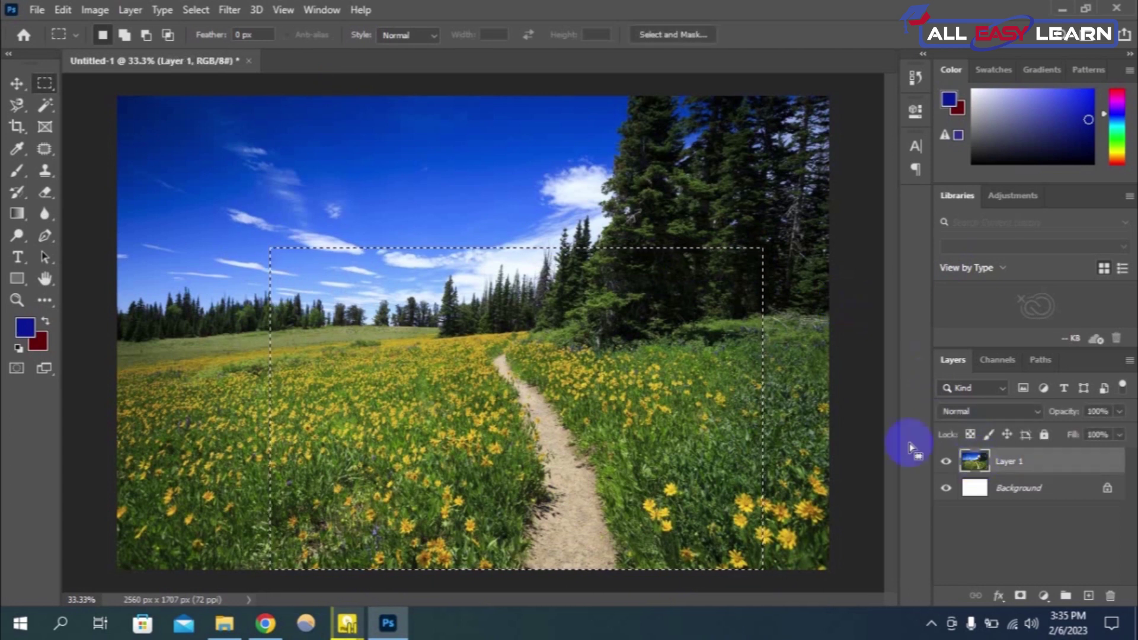
key("Delete")
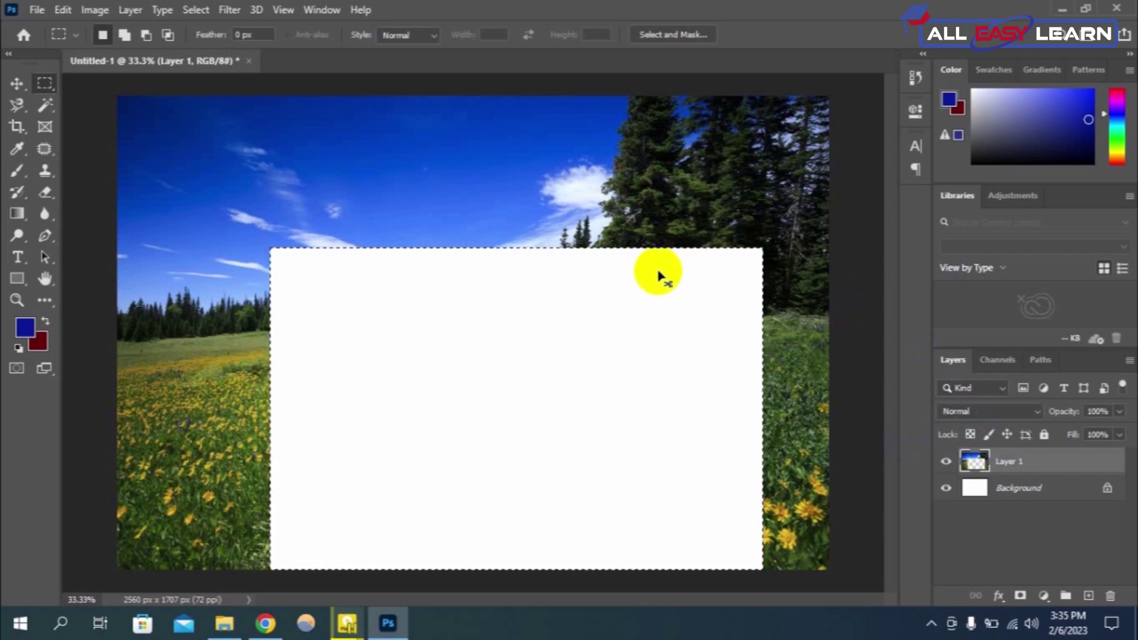
key("ctrl+z")
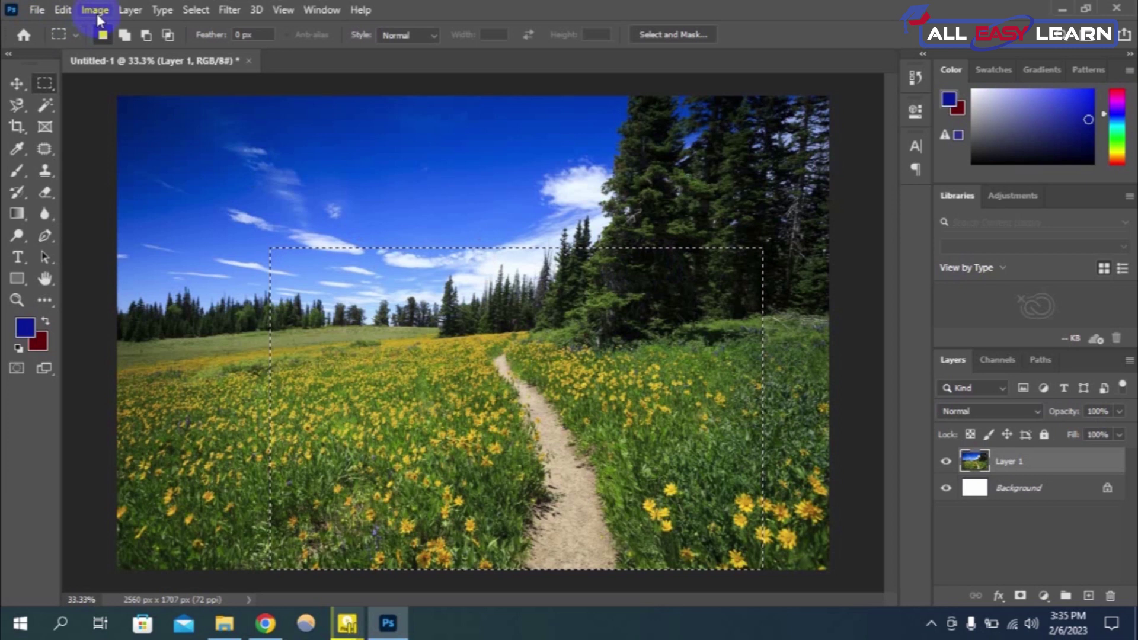
Apply Brightness 99 to the selection, then undo it and clear the selection.
left_click(96, 11)
mouse_move(121, 52)
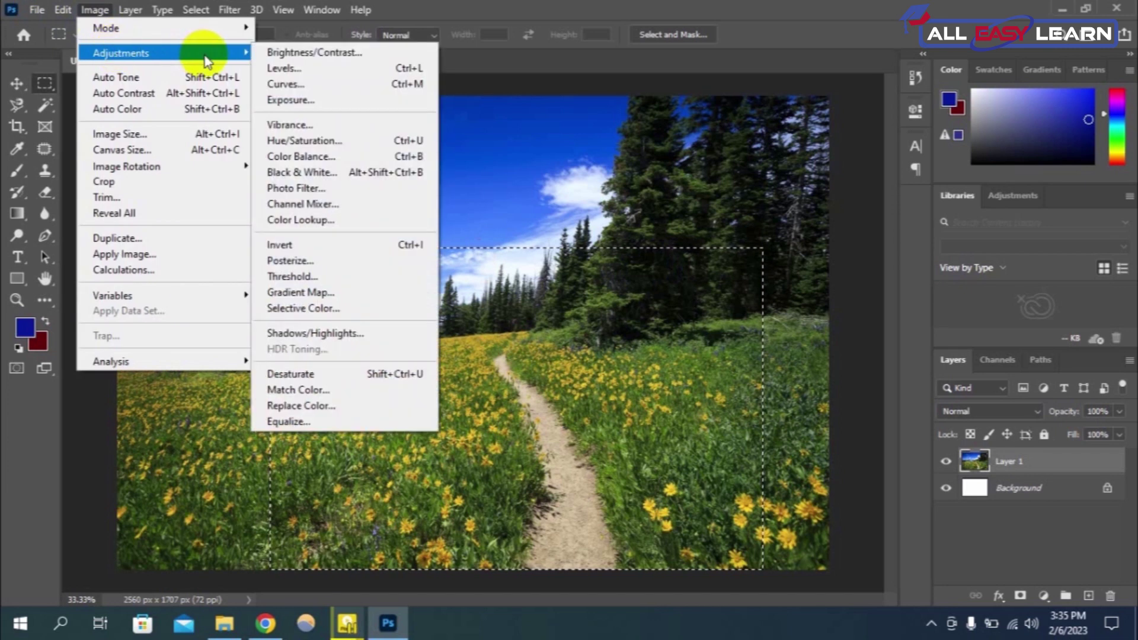
left_click(300, 52)
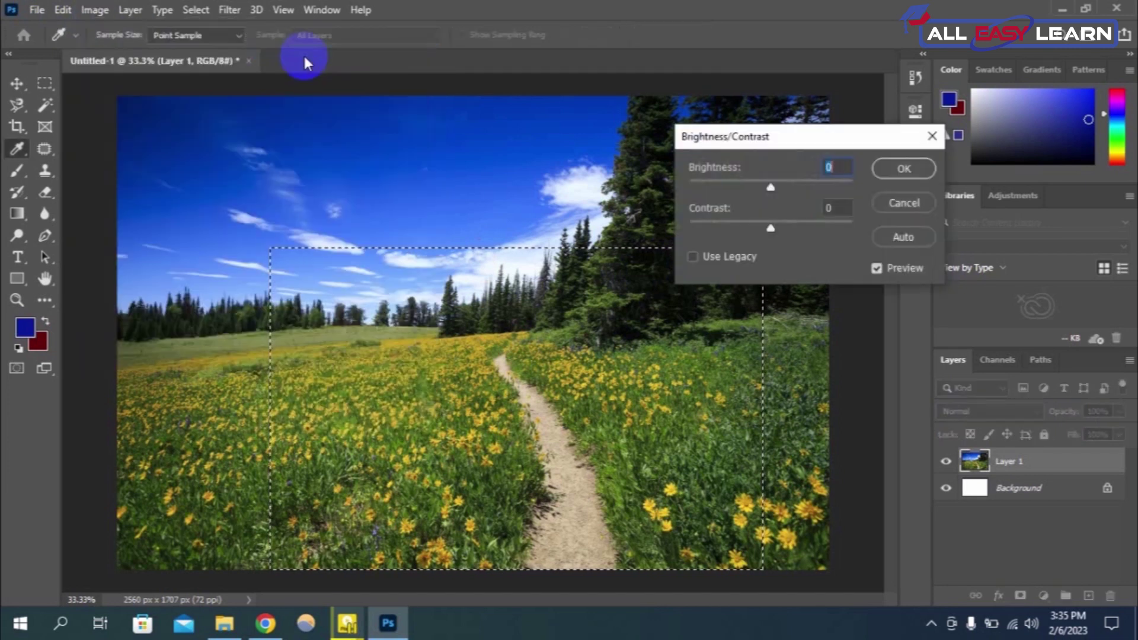
left_click_drag(770, 187, 825, 196)
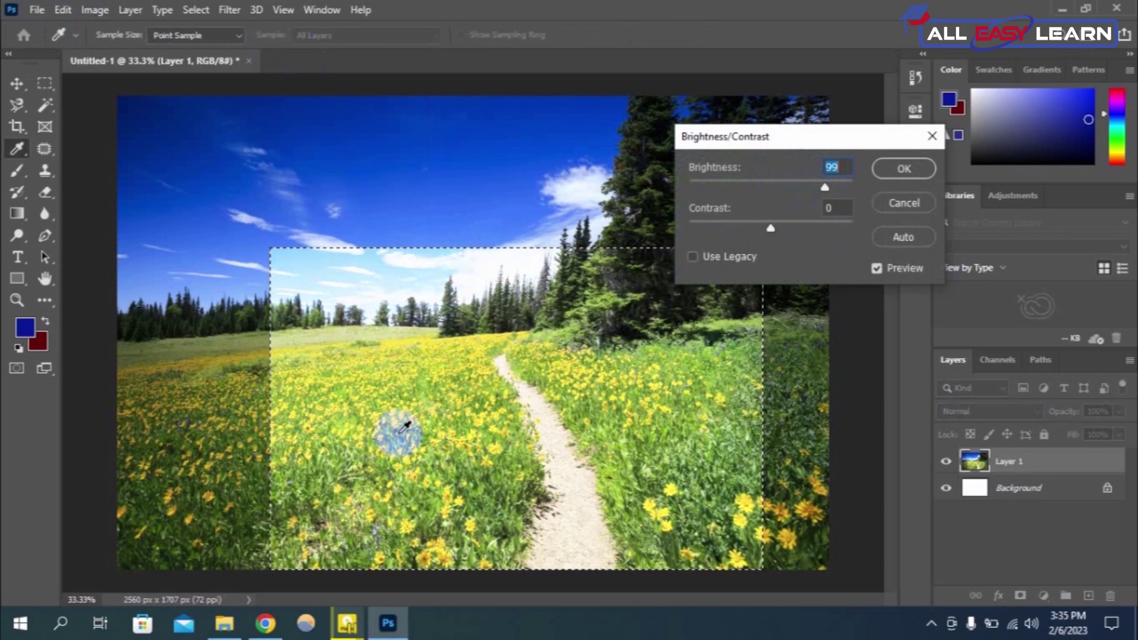
left_click_drag(292, 292, 508, 270)
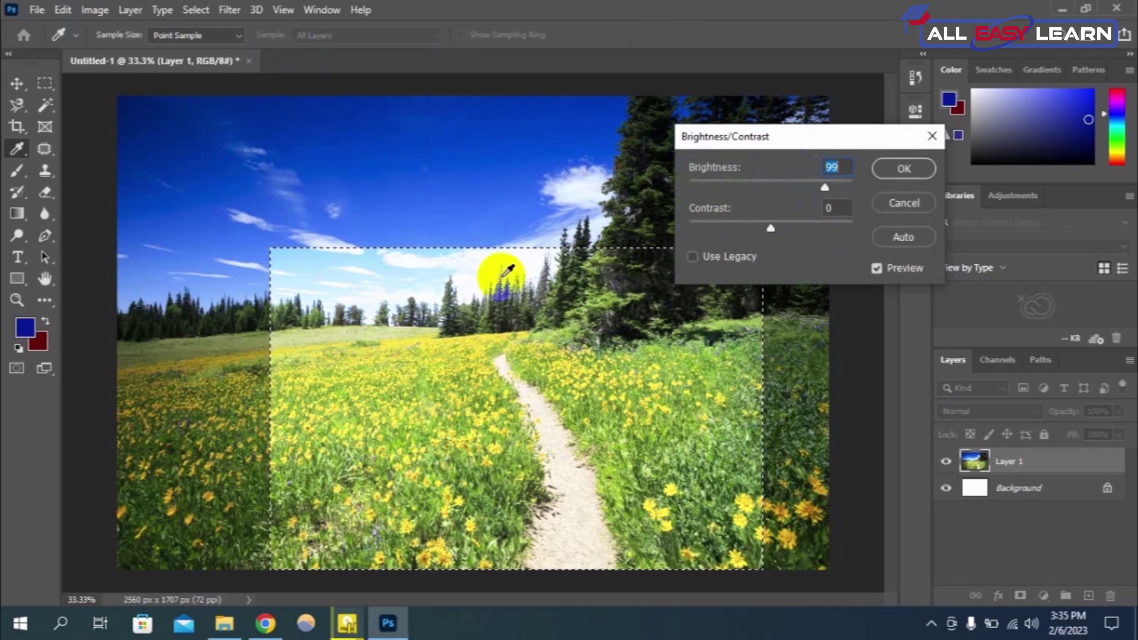
left_click(905, 169)
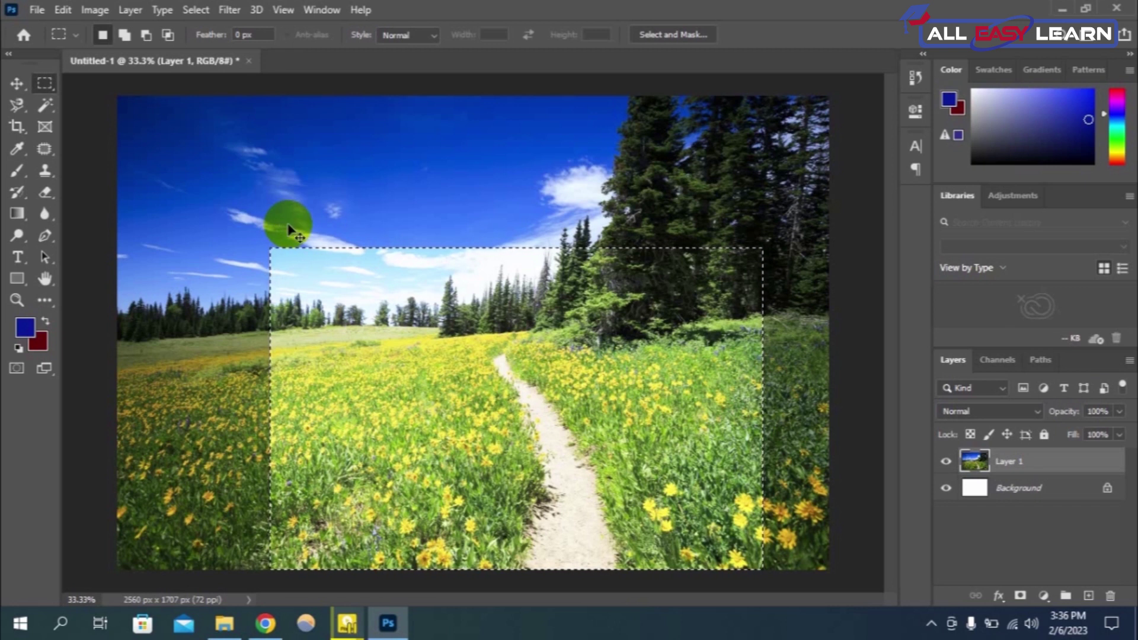
key("ctrl+z")
key("ctrl+d")
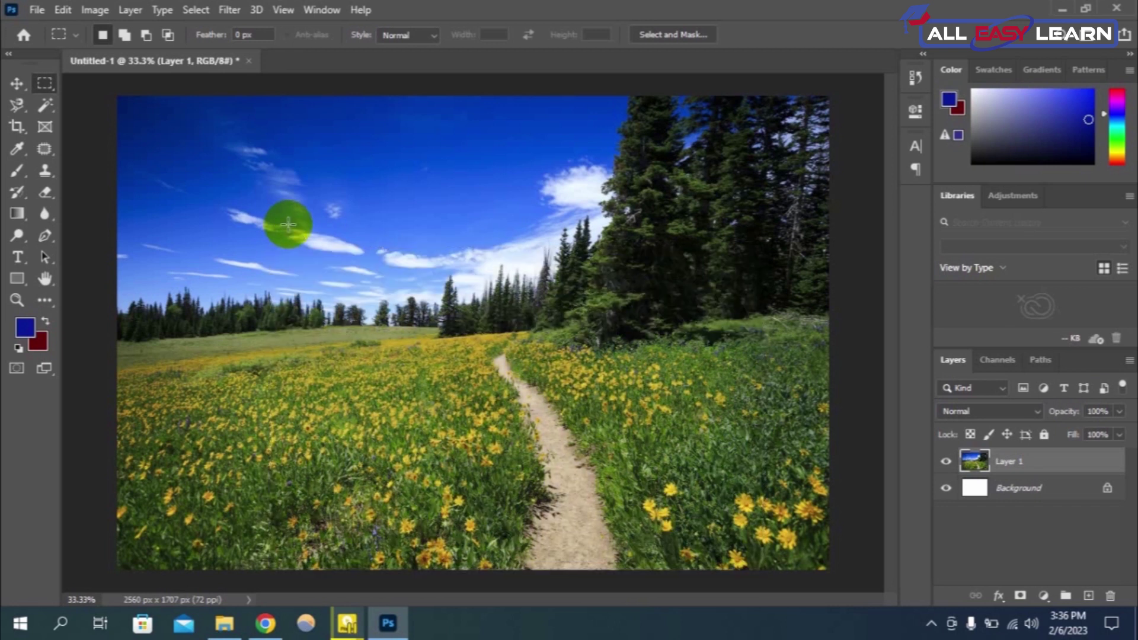
right_click(44, 85)
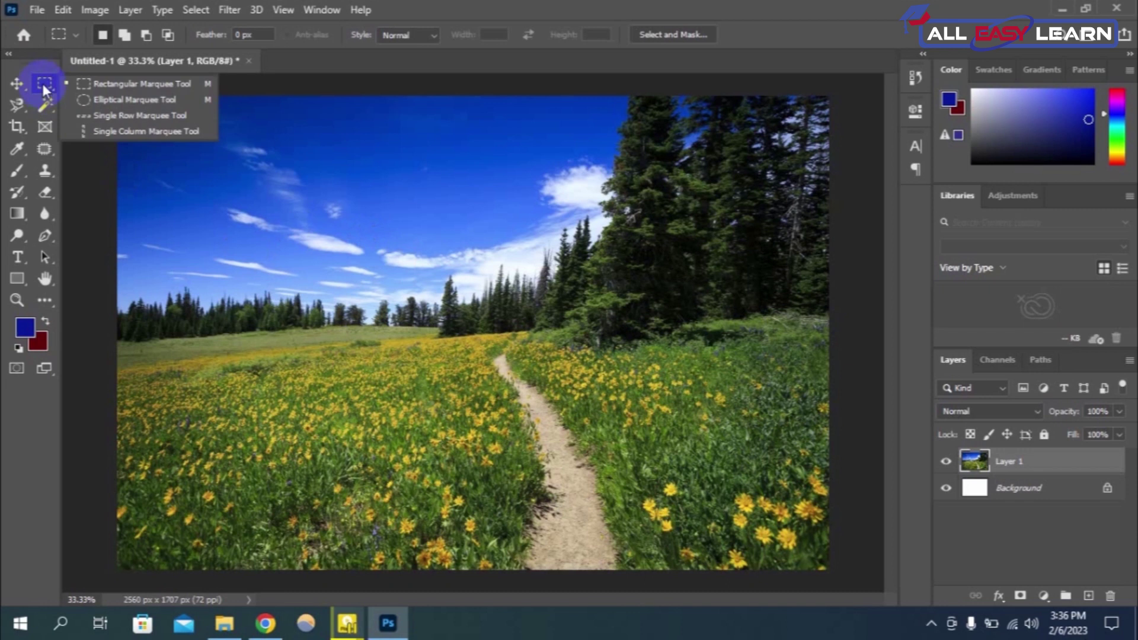
left_click(169, 102)
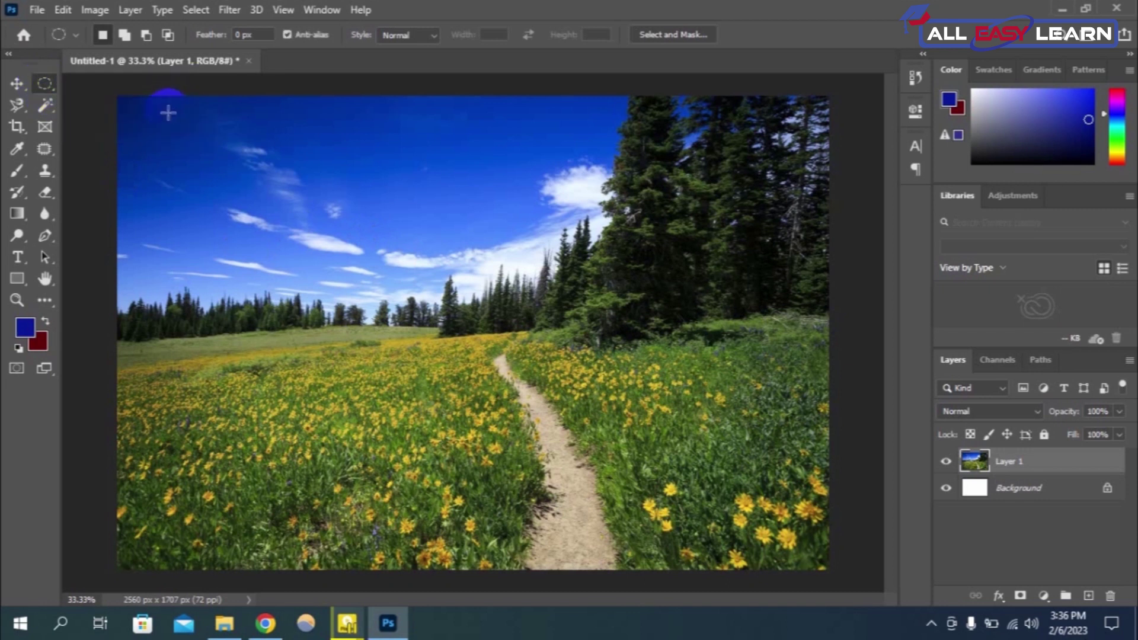
left_click_drag(491, 187, 691, 454)
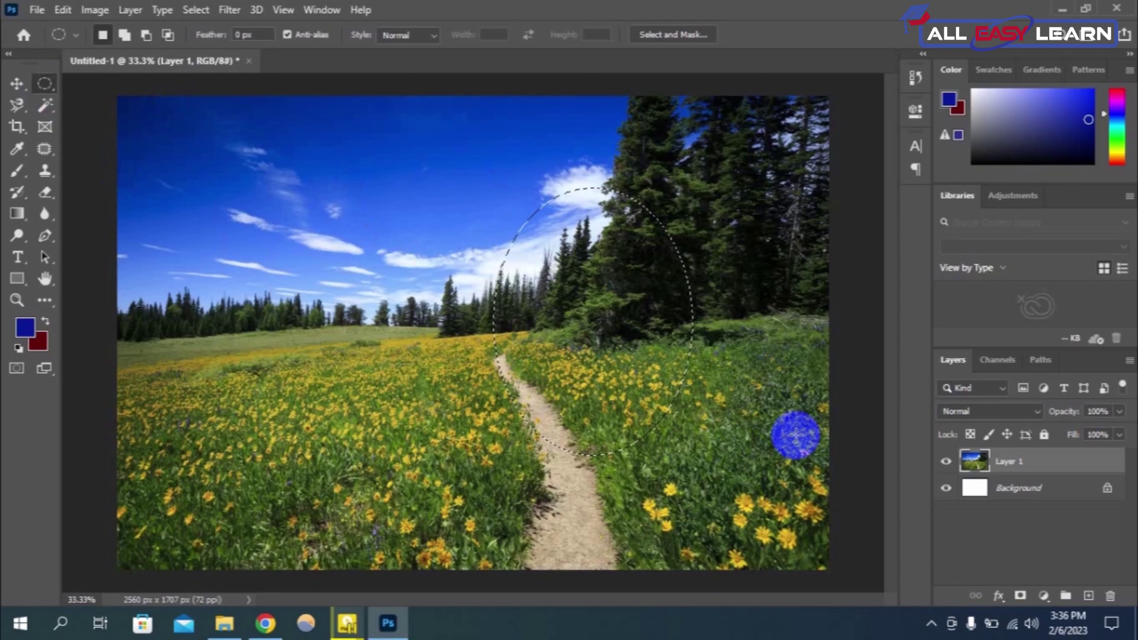
left_click(95, 10)
mouse_move(121, 52)
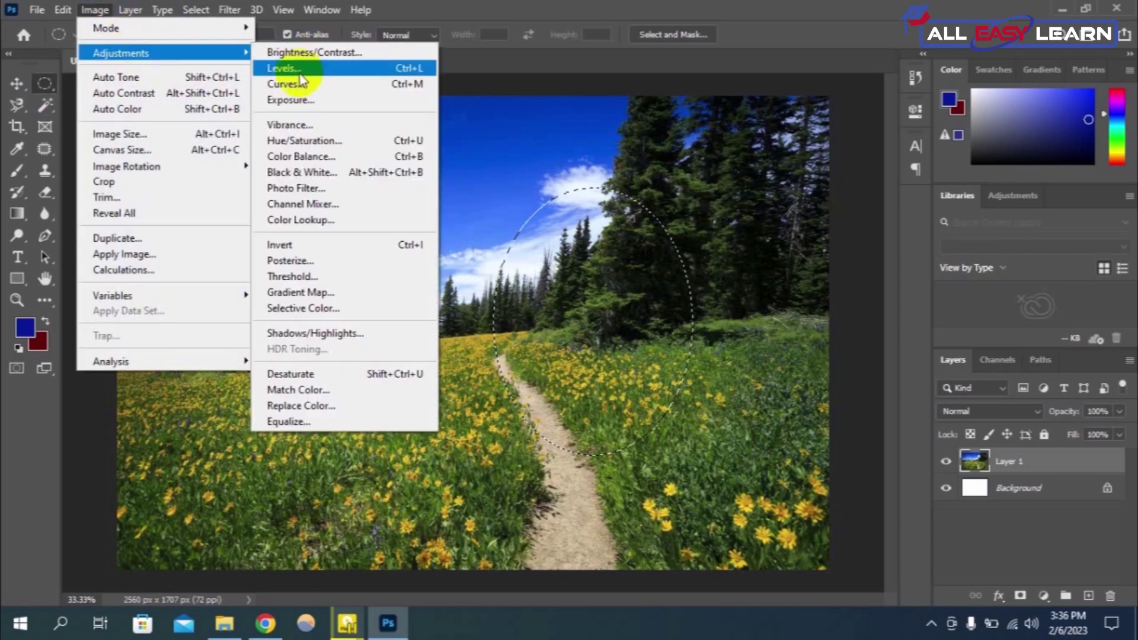
left_click(300, 71)
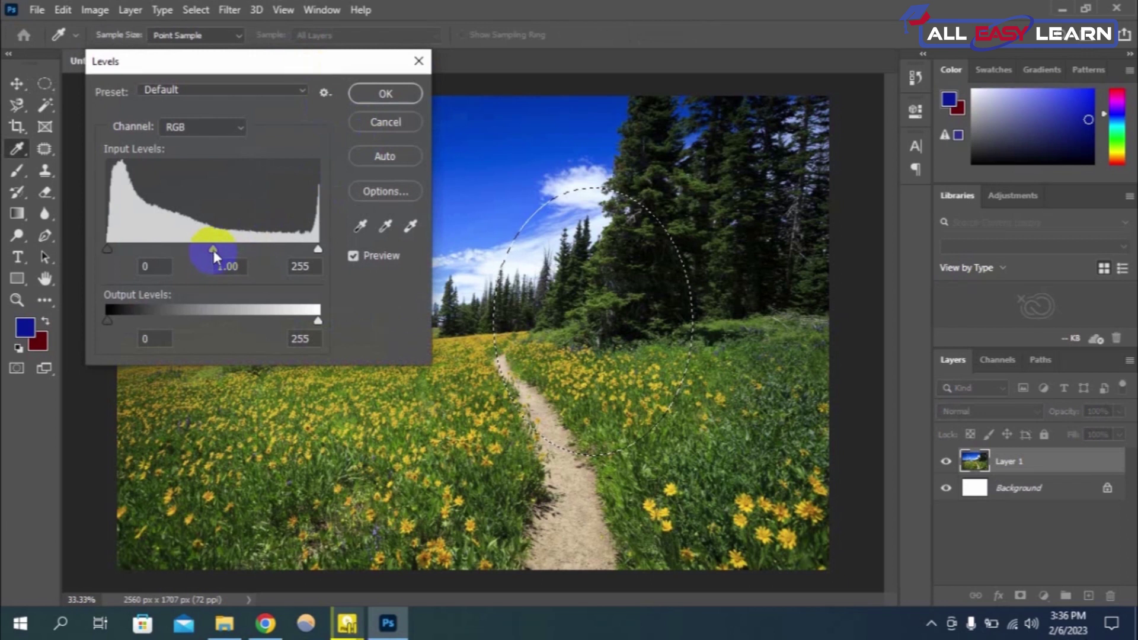
left_click_drag(213, 249, 278, 249)
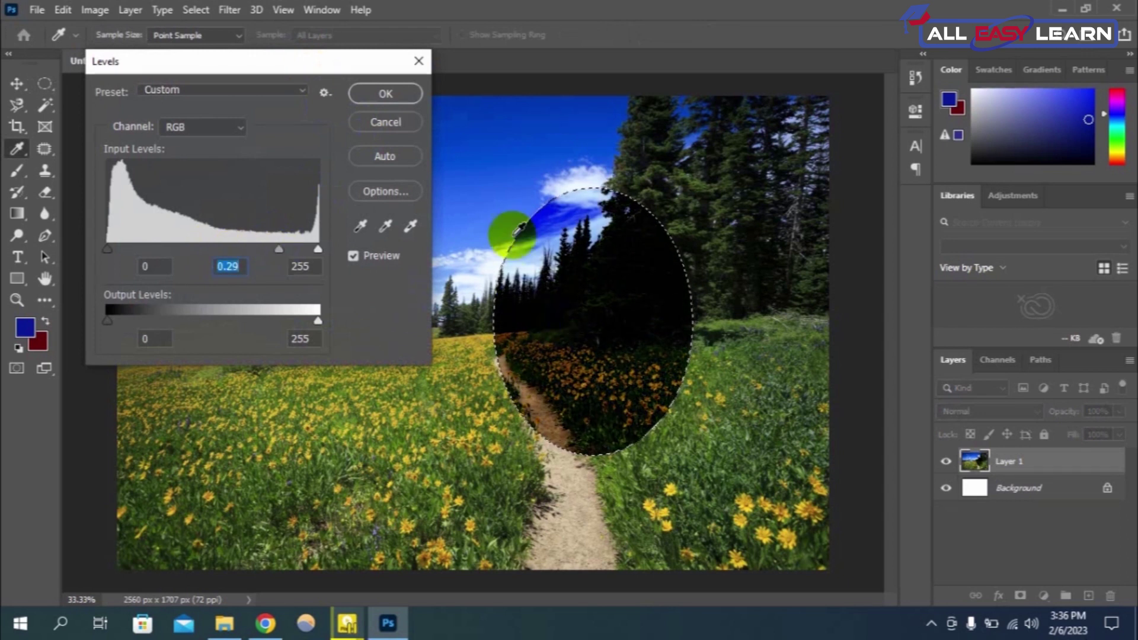
left_click(419, 61)
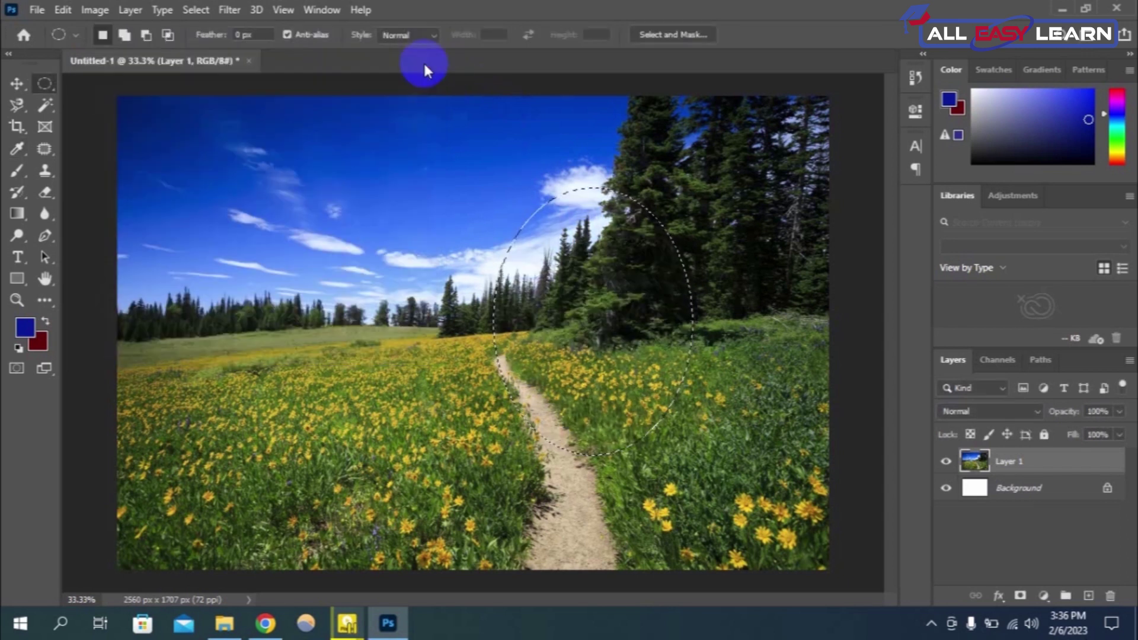
left_click(47, 85)
left_click(291, 216)
key("v")
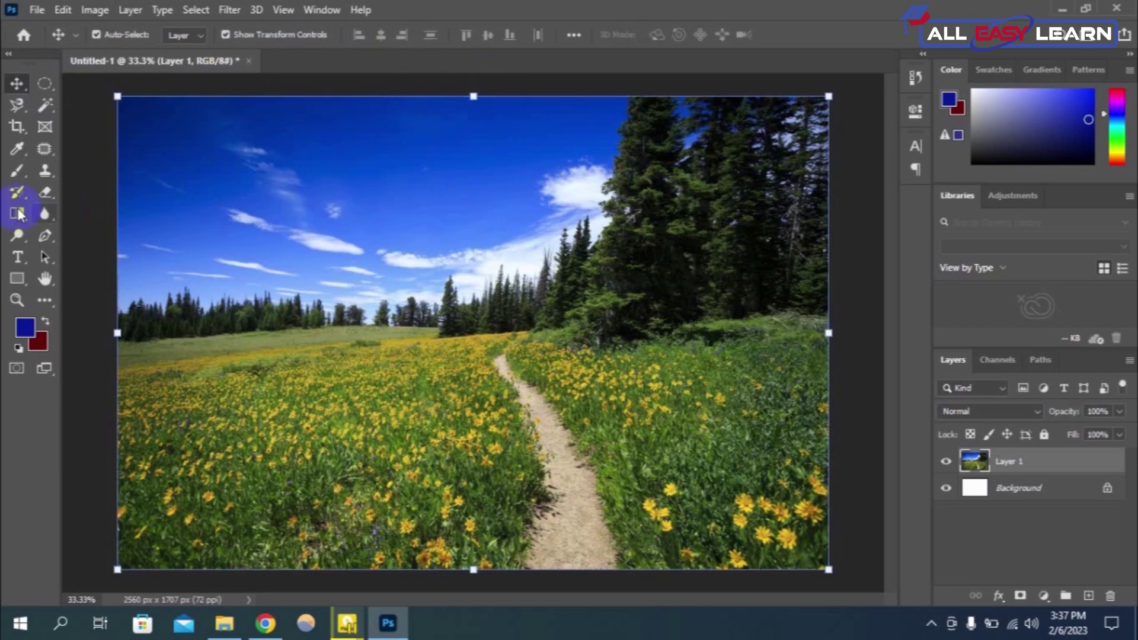
With the Lasso tool, trace a freehand selection around the lower stretch of the dirt path.
left_click(84, 203)
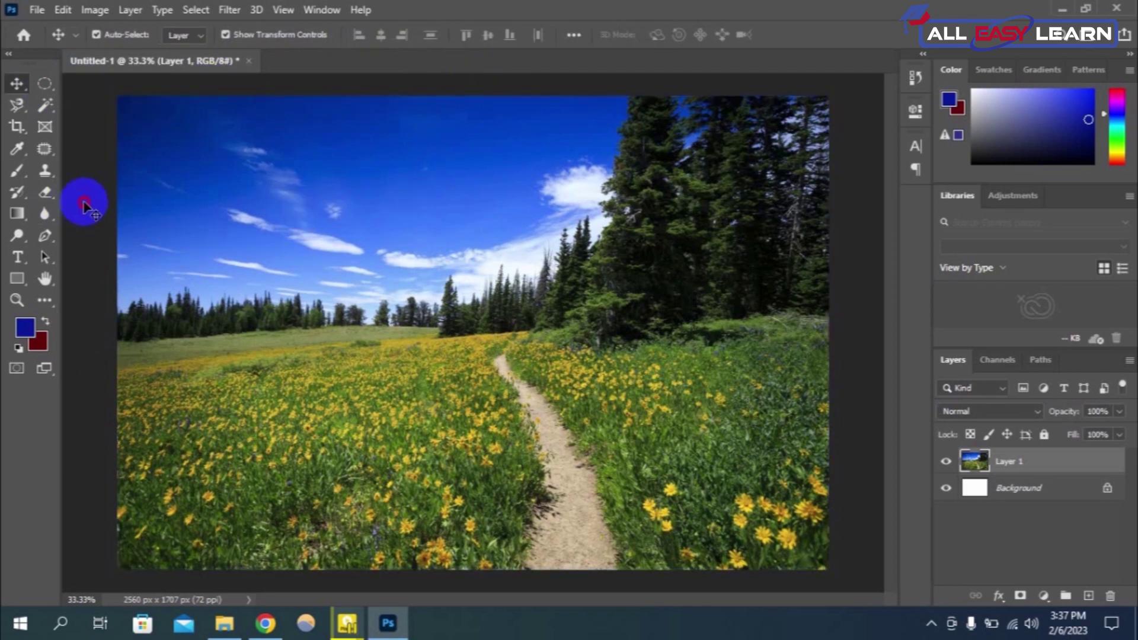
left_click(16, 109)
left_click(83, 104)
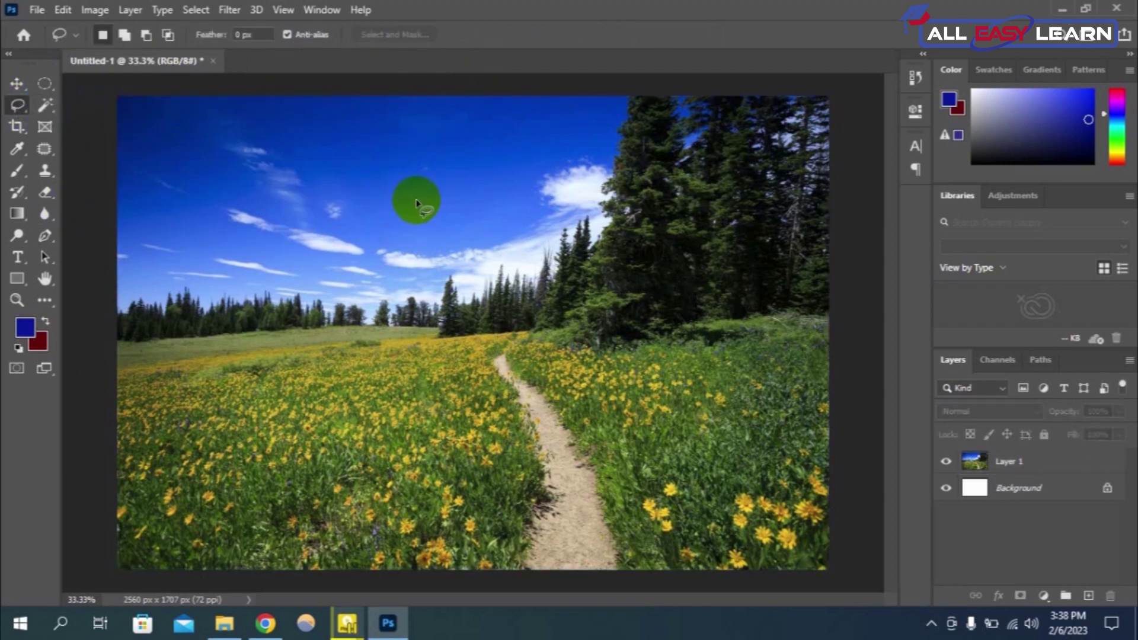
left_click_drag(662, 399, 720, 423)
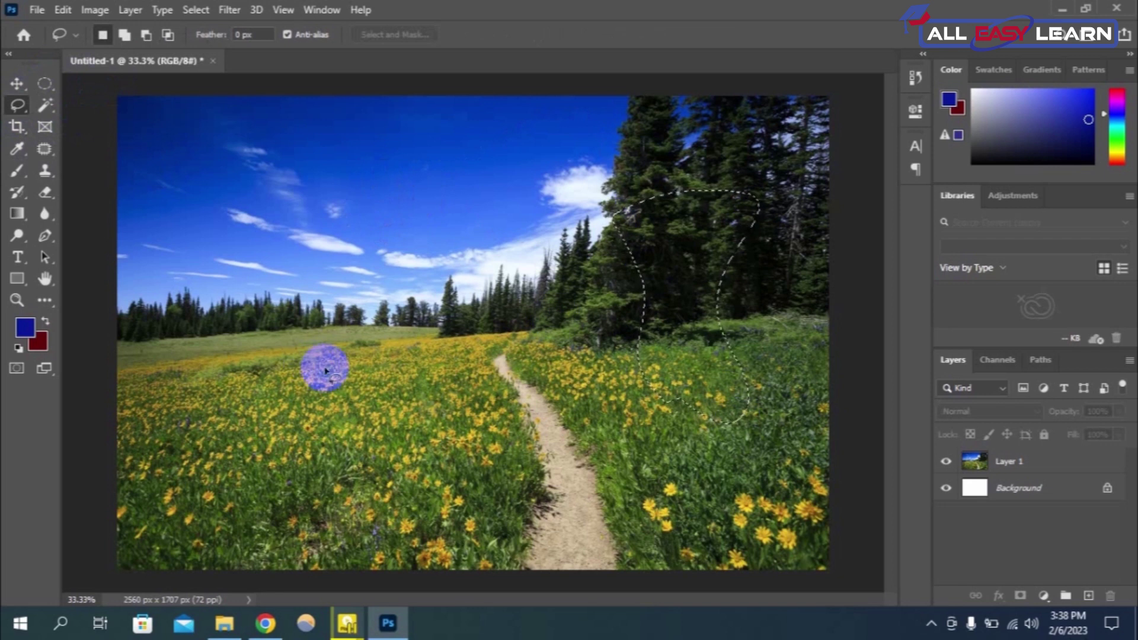
left_click(389, 346)
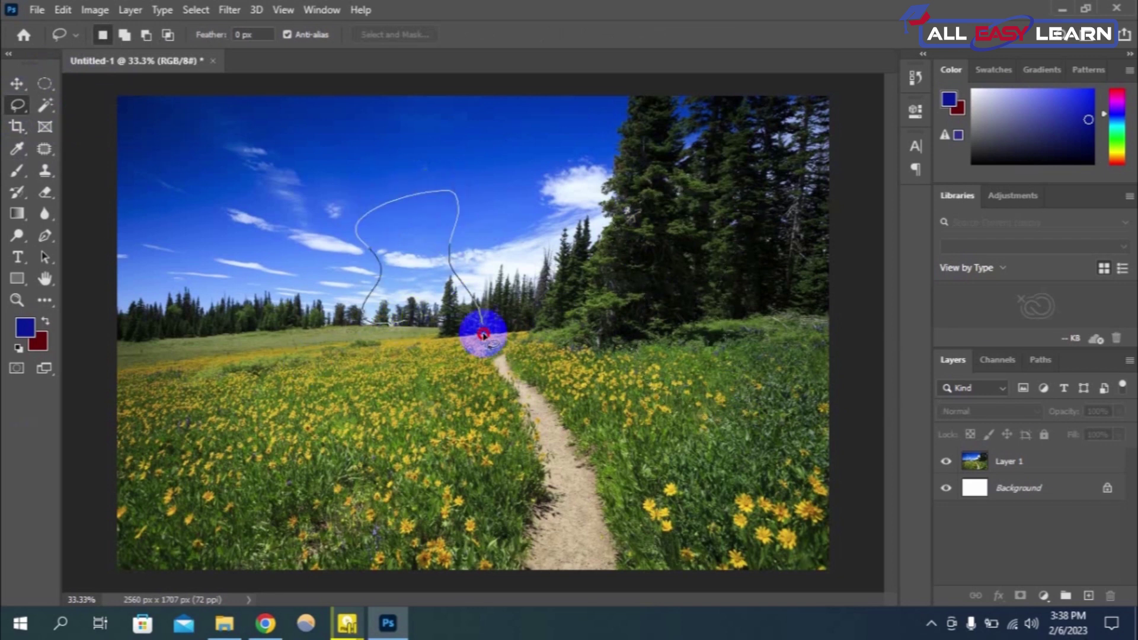
left_click_drag(380, 278, 415, 341)
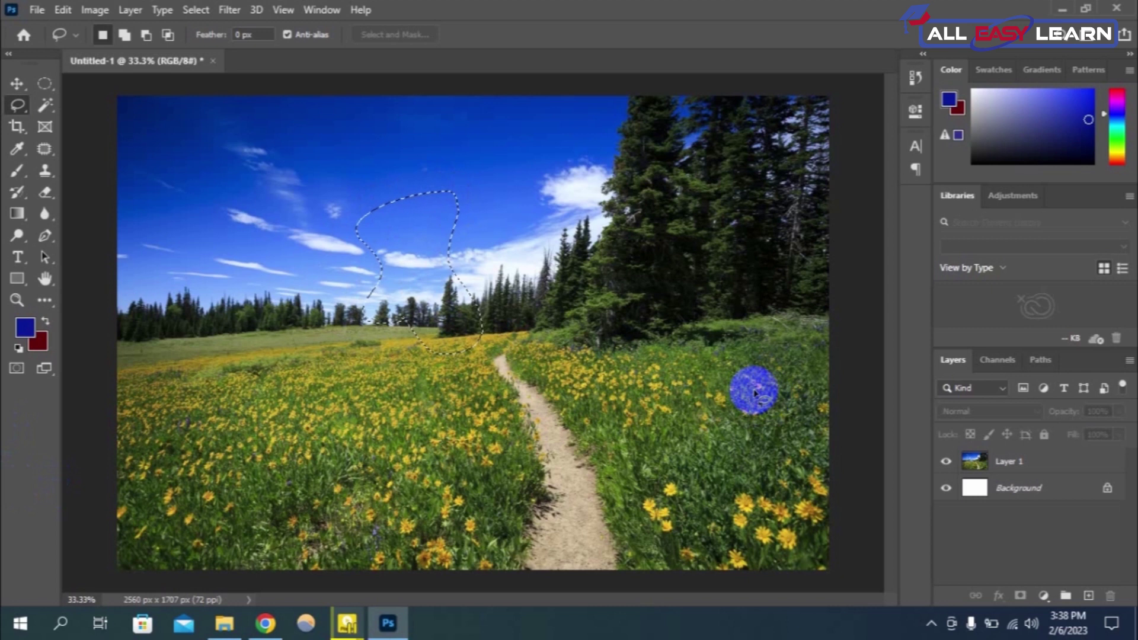
left_click_drag(770, 385, 778, 384)
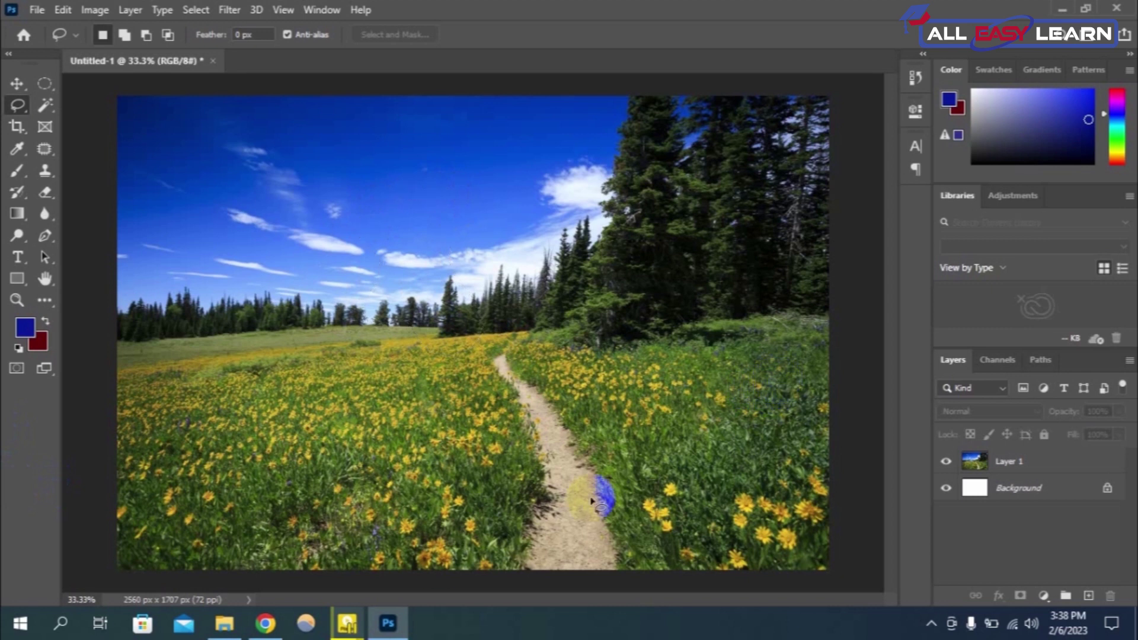
left_click(517, 556)
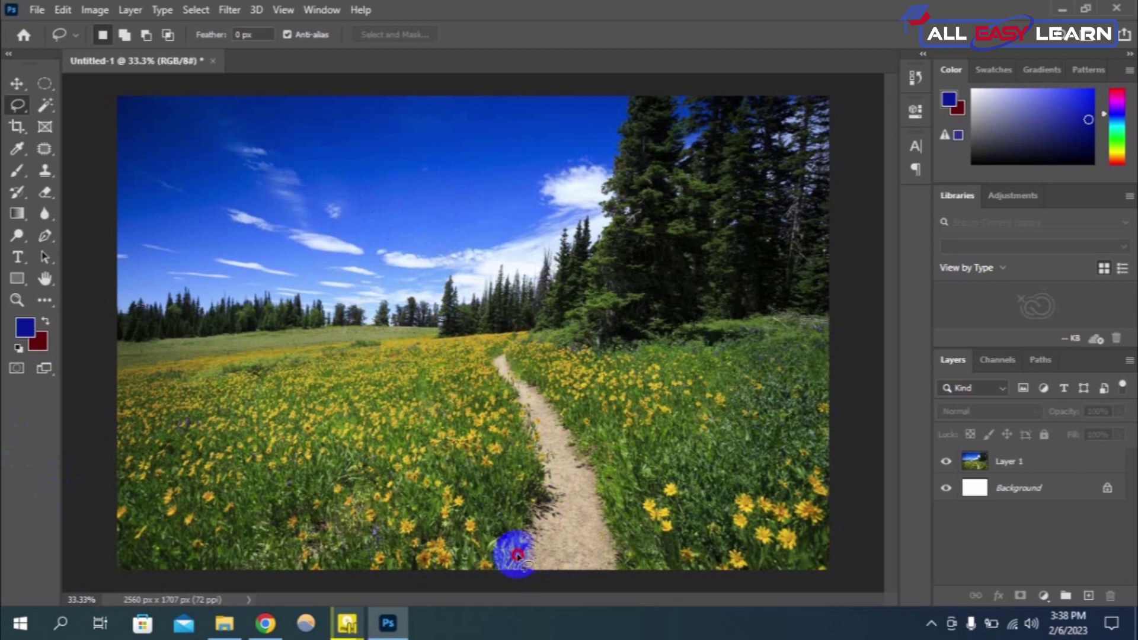
mouse_move(531, 527)
left_mouse_down()
mouse_move(638, 558)
mouse_move(481, 600)
left_mouse_up()
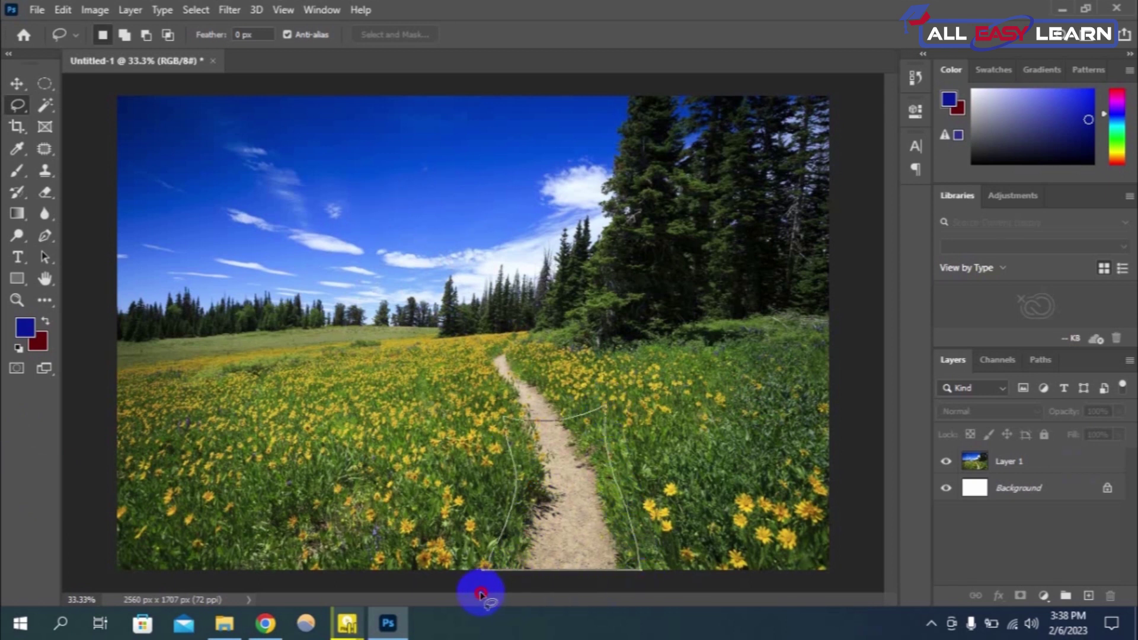
Patch the lower dirt path on Layer 1 with grass from the left.
left_click(44, 148)
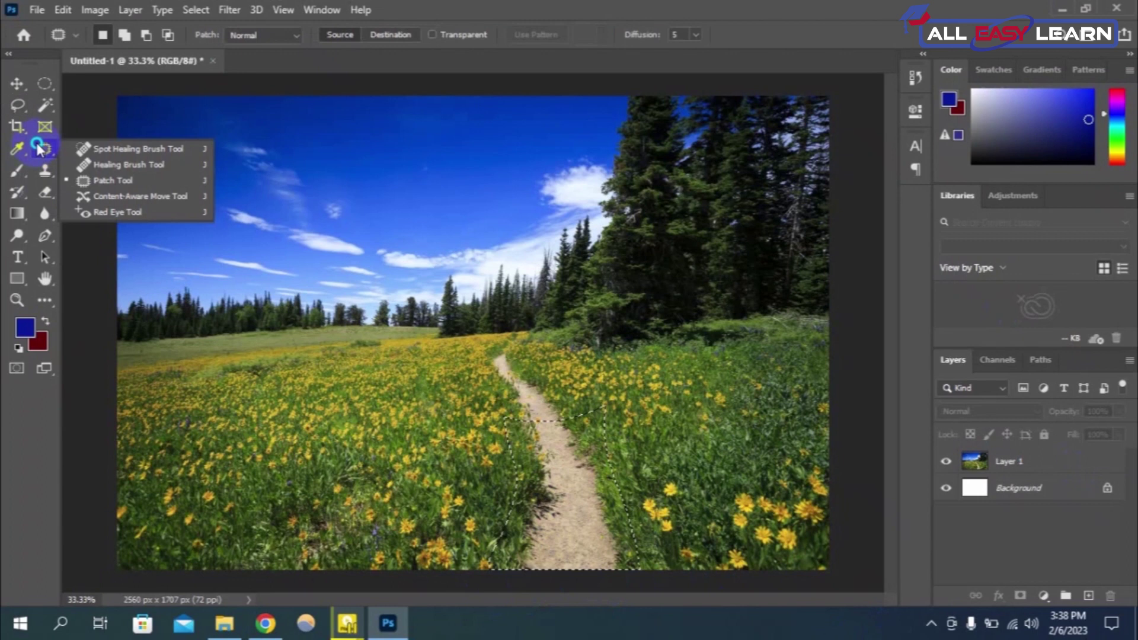
left_click(113, 180)
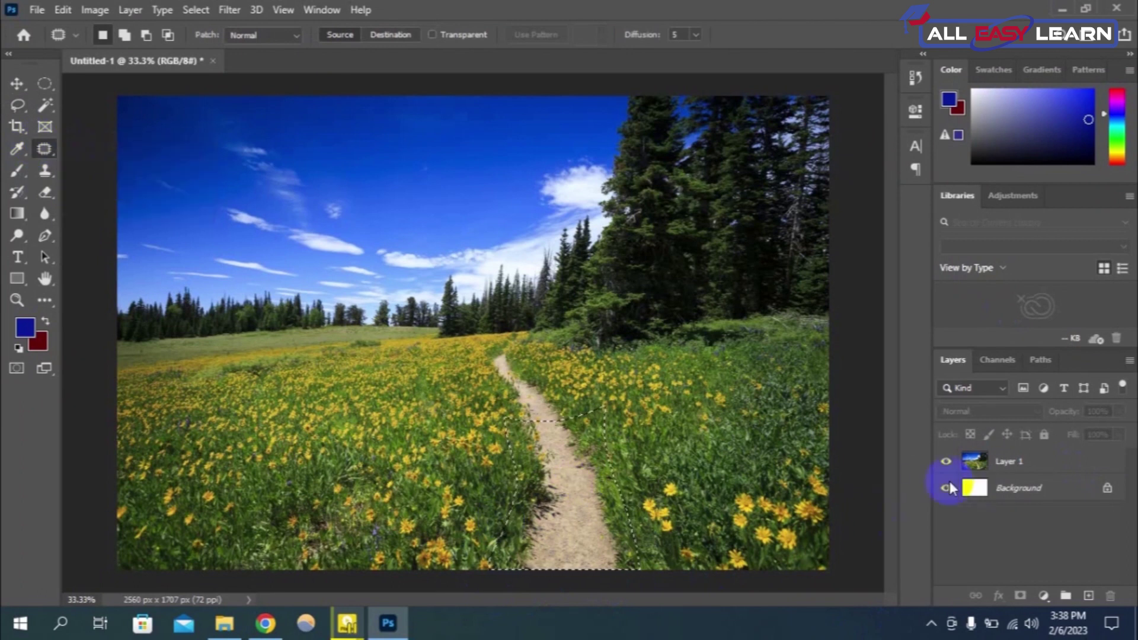
left_click(975, 463)
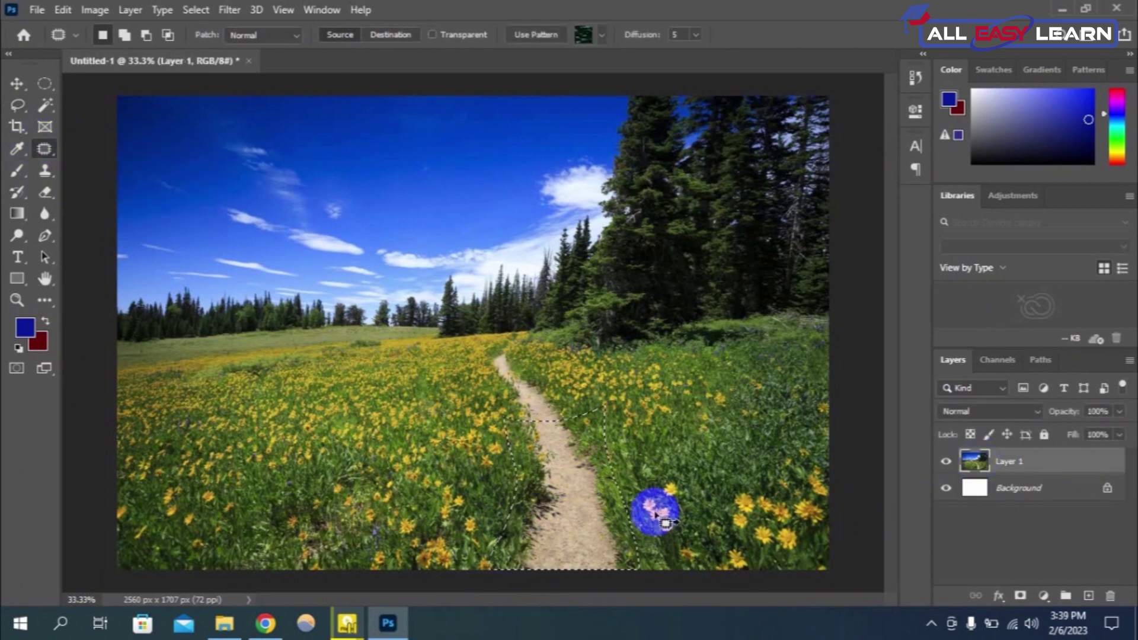
left_click_drag(588, 511, 420, 519)
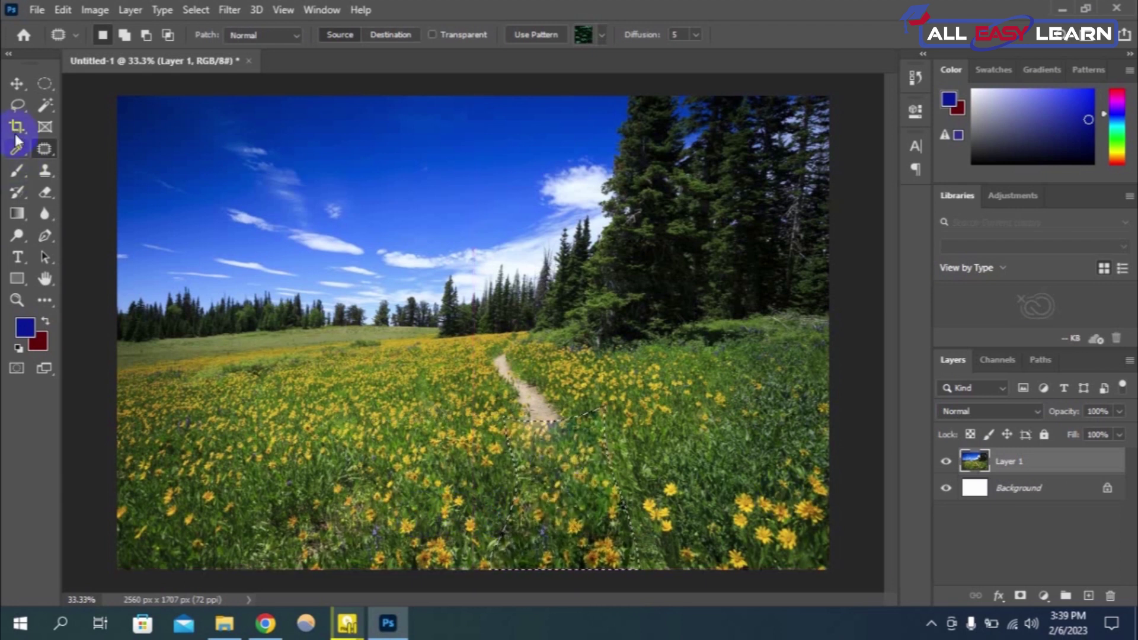
Lasso the middle stretch of path, patch it with nearby flowers, and deselect.
left_click(16, 105)
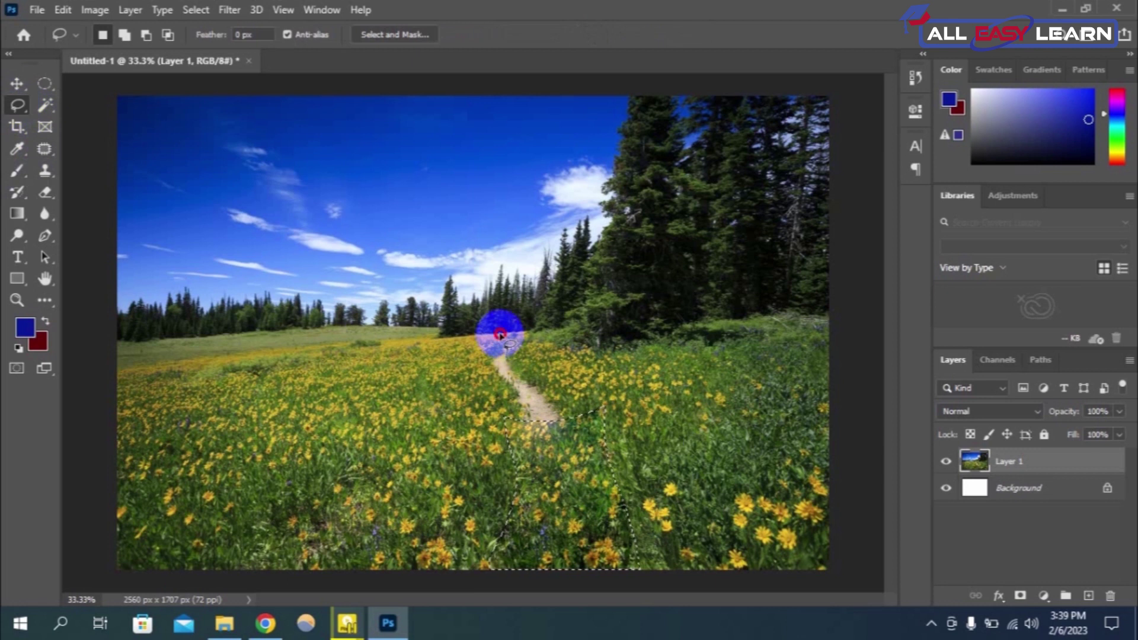
mouse_move(497, 346)
left_mouse_down()
mouse_move(489, 380)
mouse_move(517, 445)
mouse_move(628, 449)
mouse_move(582, 365)
mouse_move(510, 331)
mouse_move(498, 347)
left_mouse_up()
left_click(45, 149)
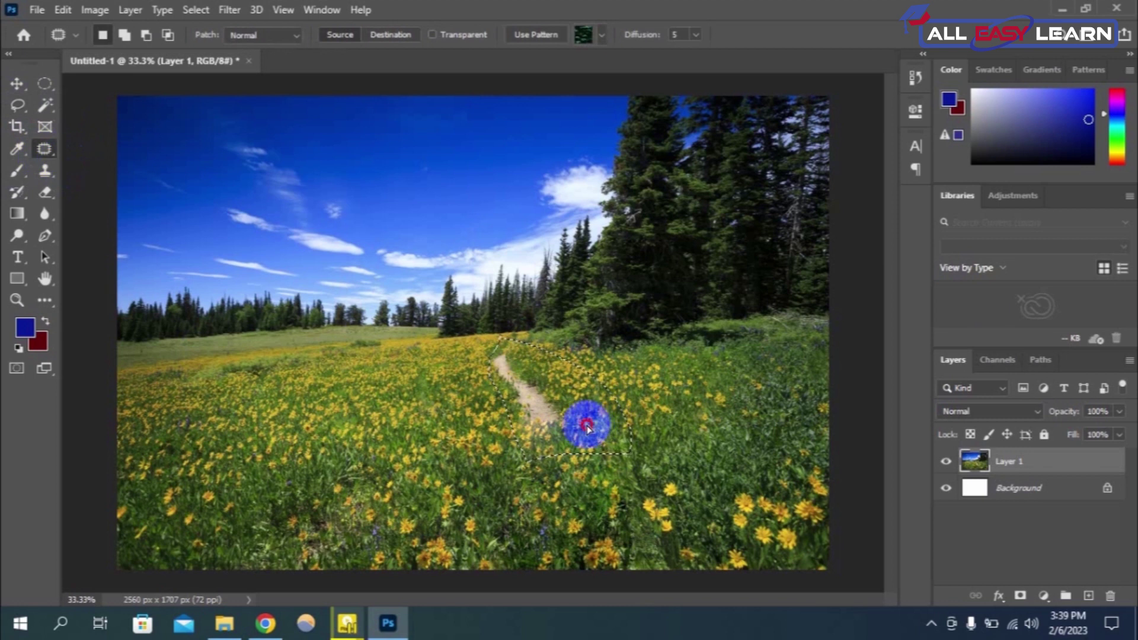
mouse_move(587, 426)
left_mouse_down()
mouse_move(388, 452)
mouse_move(604, 511)
mouse_move(604, 522)
left_mouse_up()
key("v")
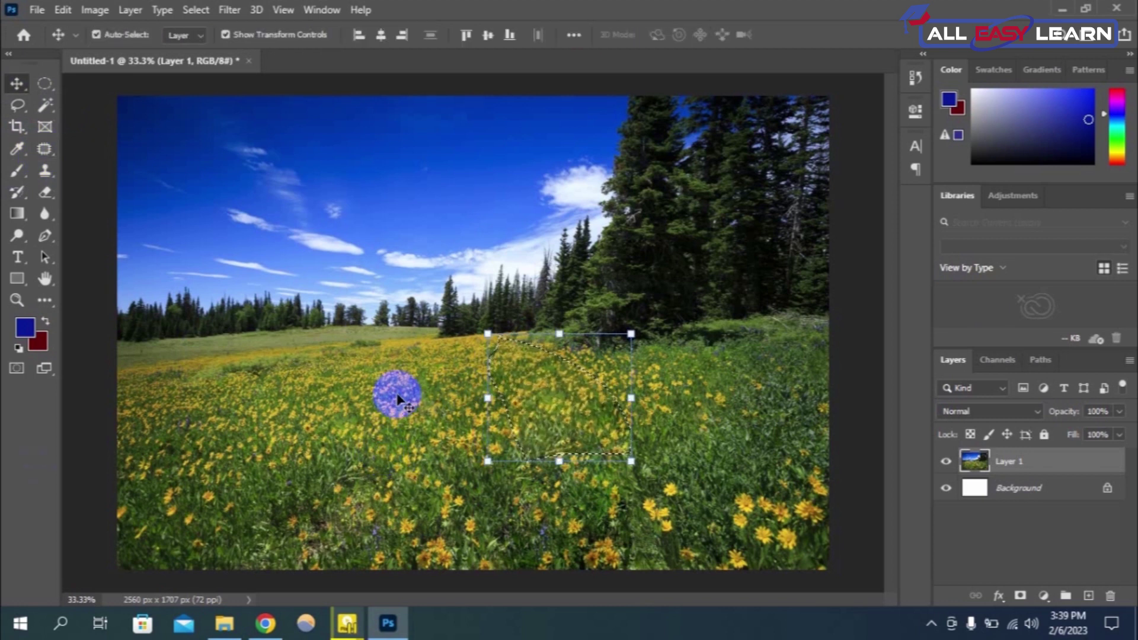
key("ctrl+d")
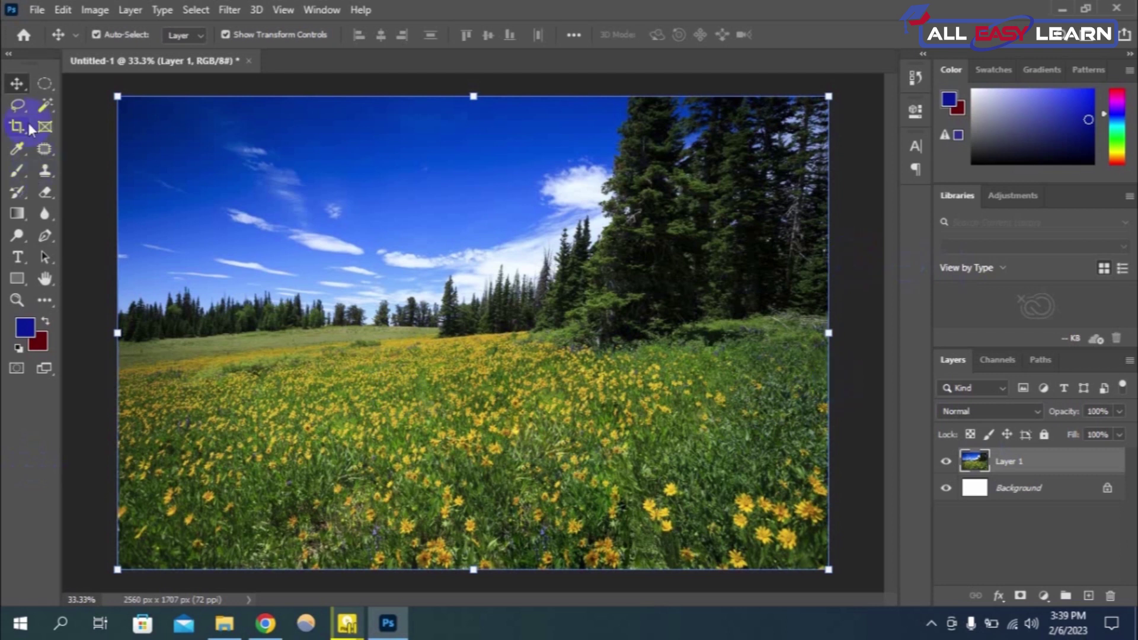
left_click(18, 106)
mouse_move(438, 274)
left_mouse_down()
mouse_move(430, 339)
mouse_move(535, 266)
mouse_move(453, 257)
mouse_move(438, 274)
left_mouse_up()
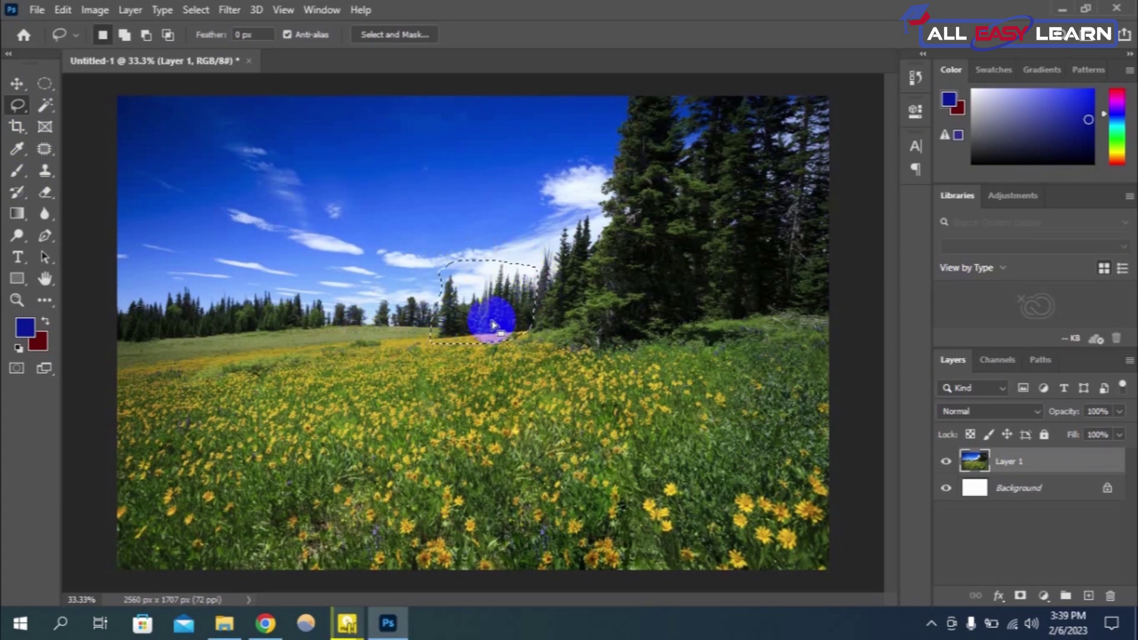
left_click(44, 149)
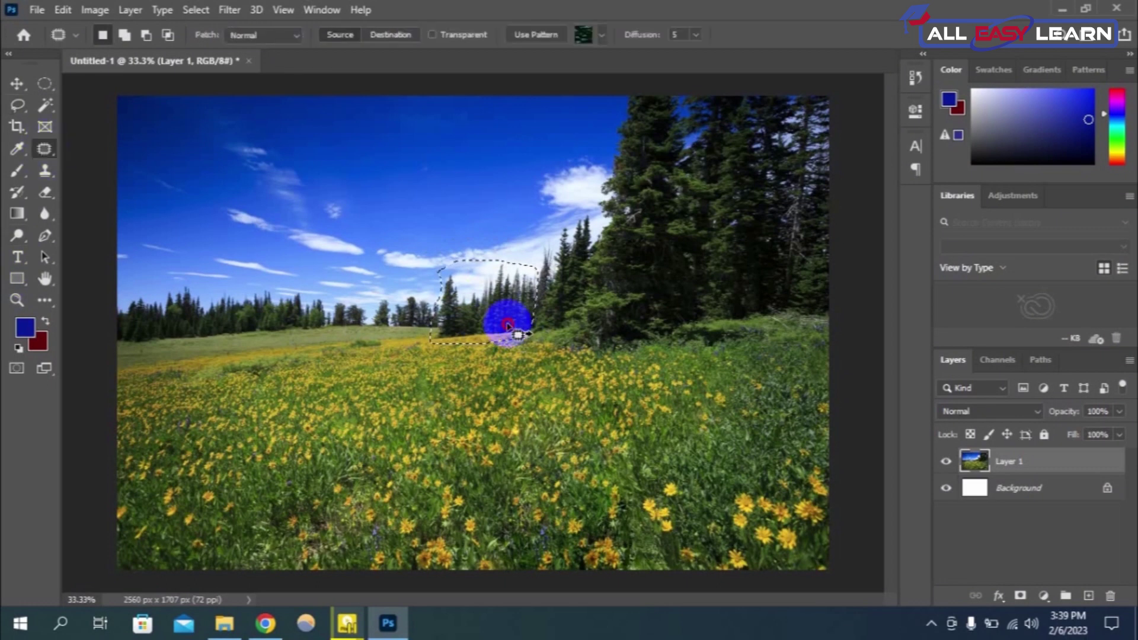
left_click_drag(508, 325, 356, 330)
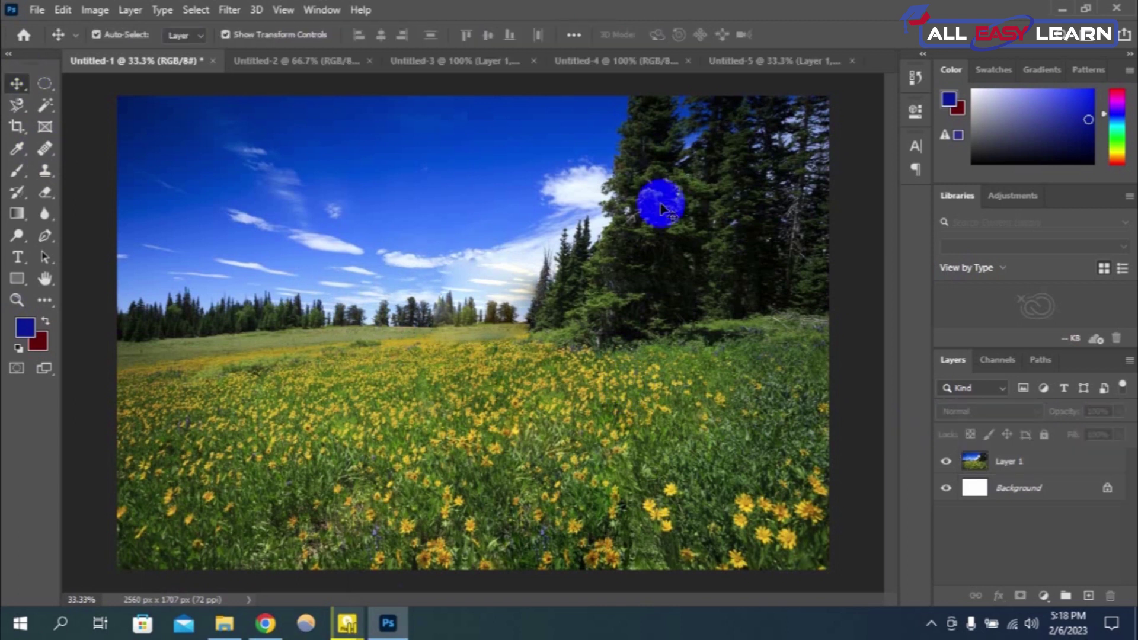
Search Google for 'man picture' in a new Chrome tab and show image results.
left_click(266, 624)
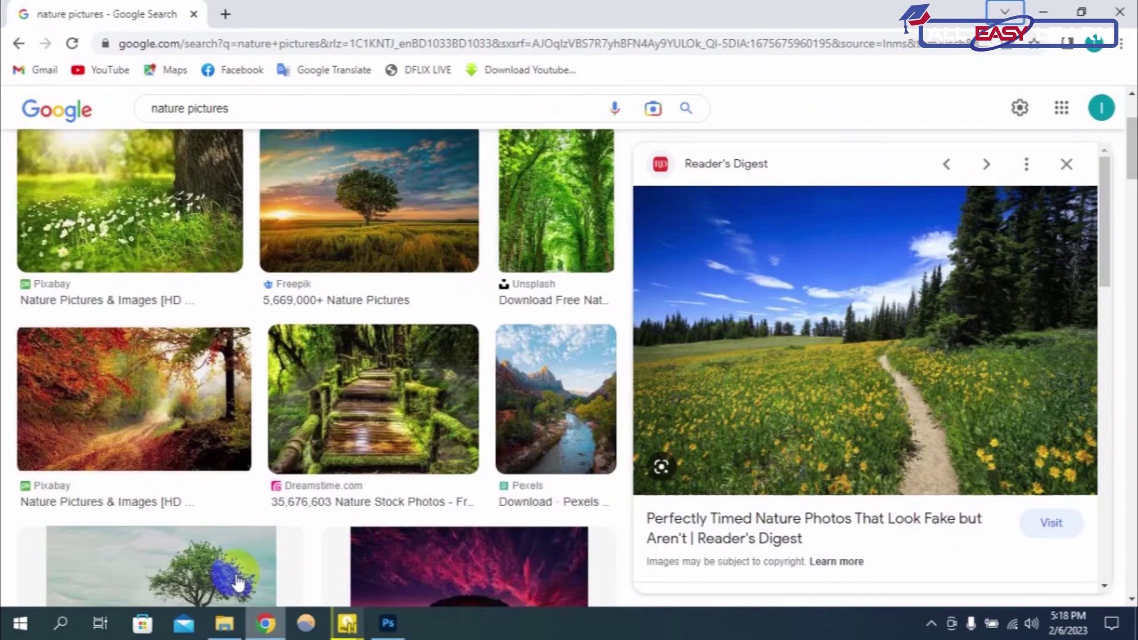
left_click(228, 15)
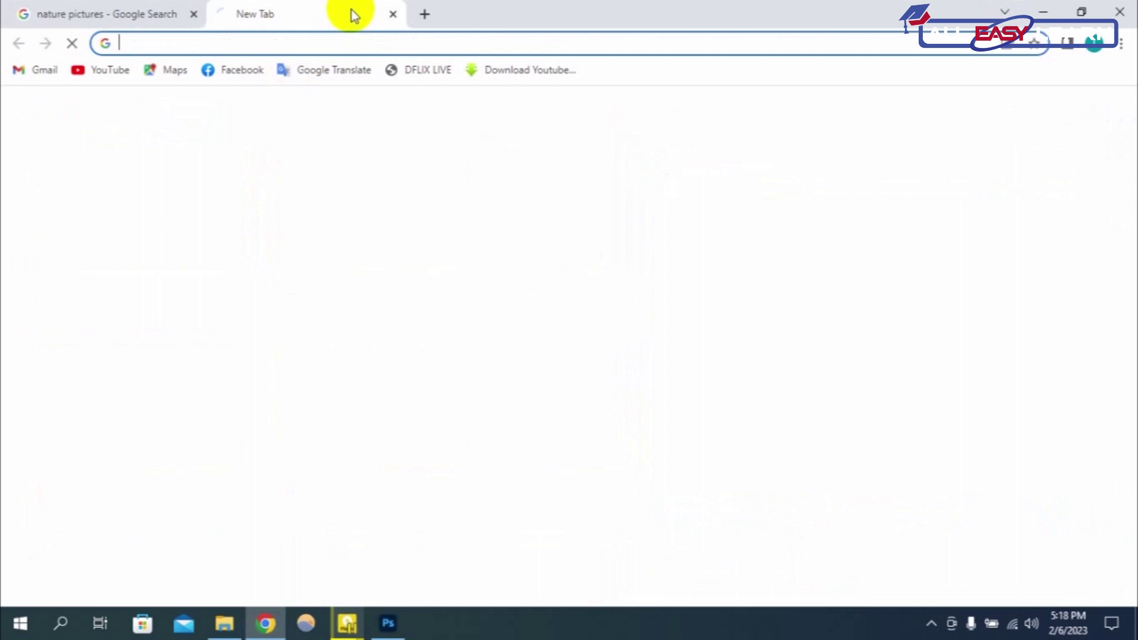
left_click(330, 43)
type("man")
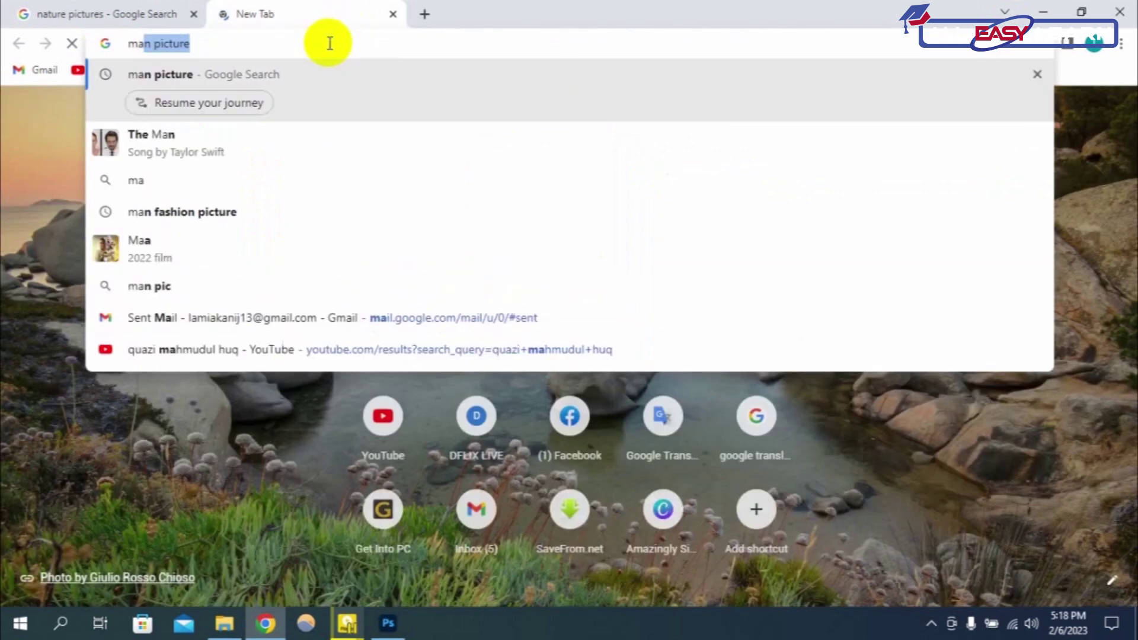
type(" picture")
key("Return")
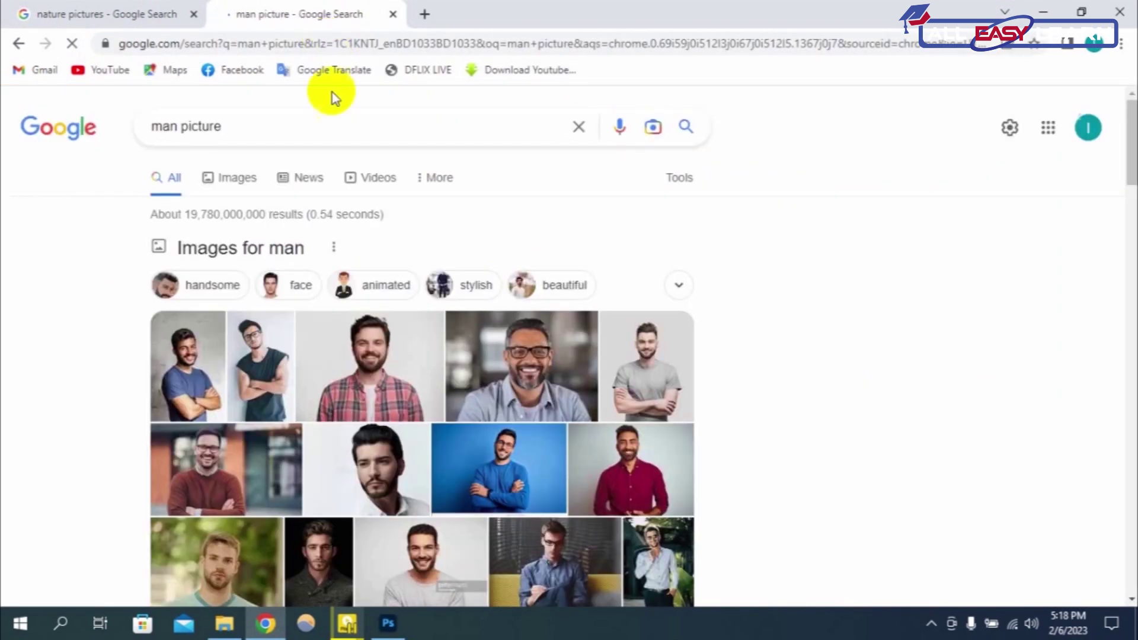
left_click(247, 179)
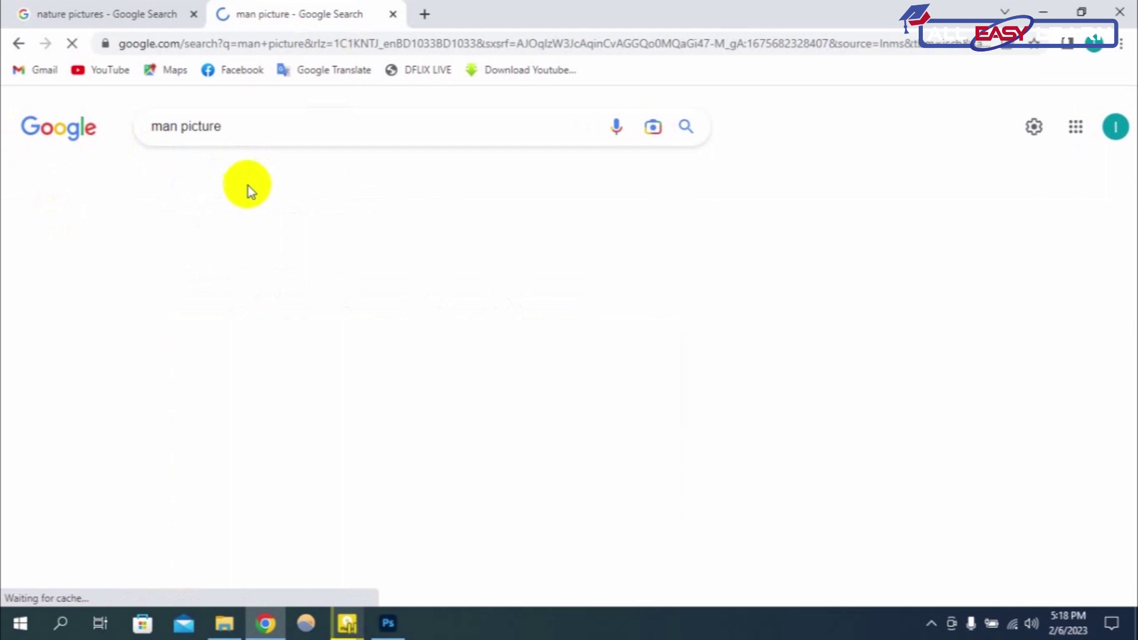
Copy the Pixabay Man Face Portrait image and return to Photoshop.
scroll(672, 324, "down", 3)
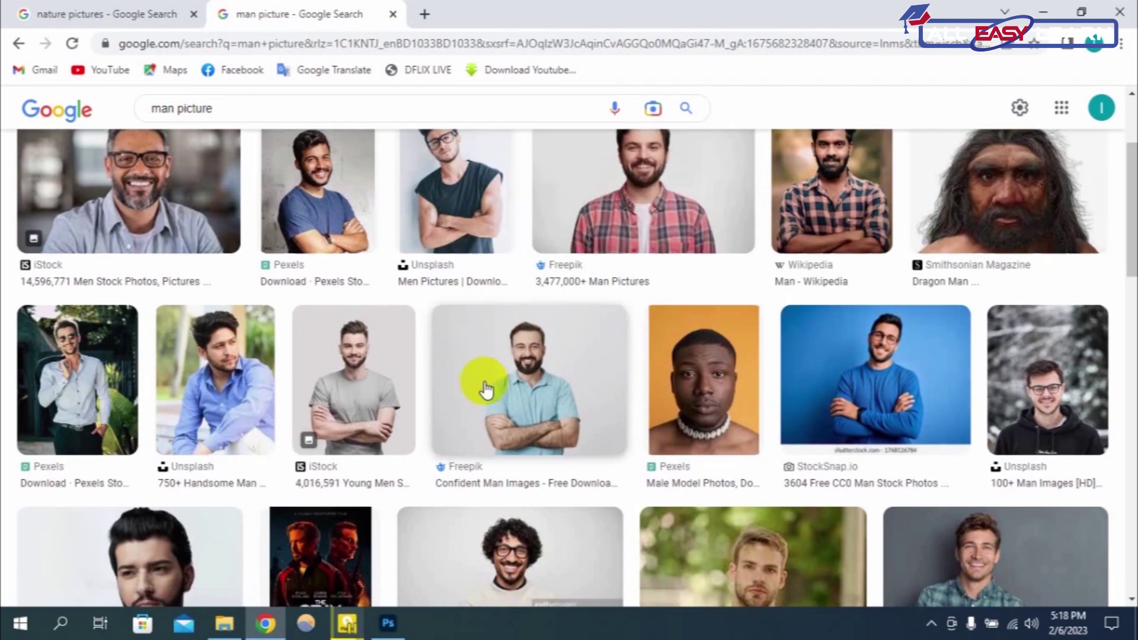
scroll(888, 254, "down", 5)
scroll(503, 305, "down", 2)
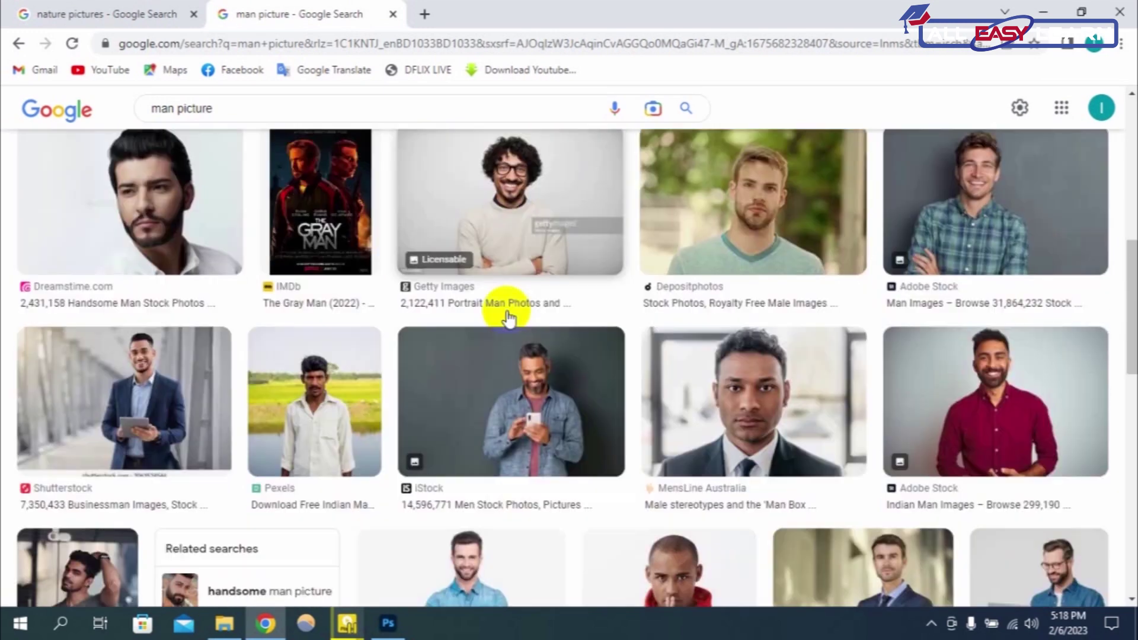
scroll(502, 305, "down", 2)
scroll(981, 224, "down", 5)
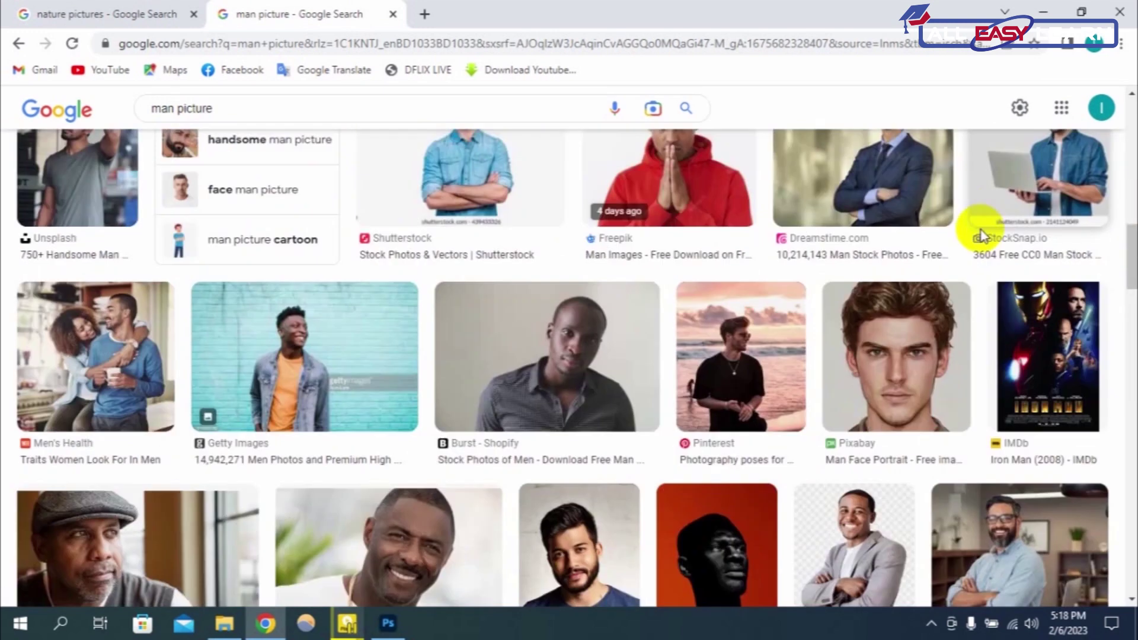
scroll(980, 233, "up", 3)
scroll(981, 237, "up", 4)
scroll(979, 228, "up", 5)
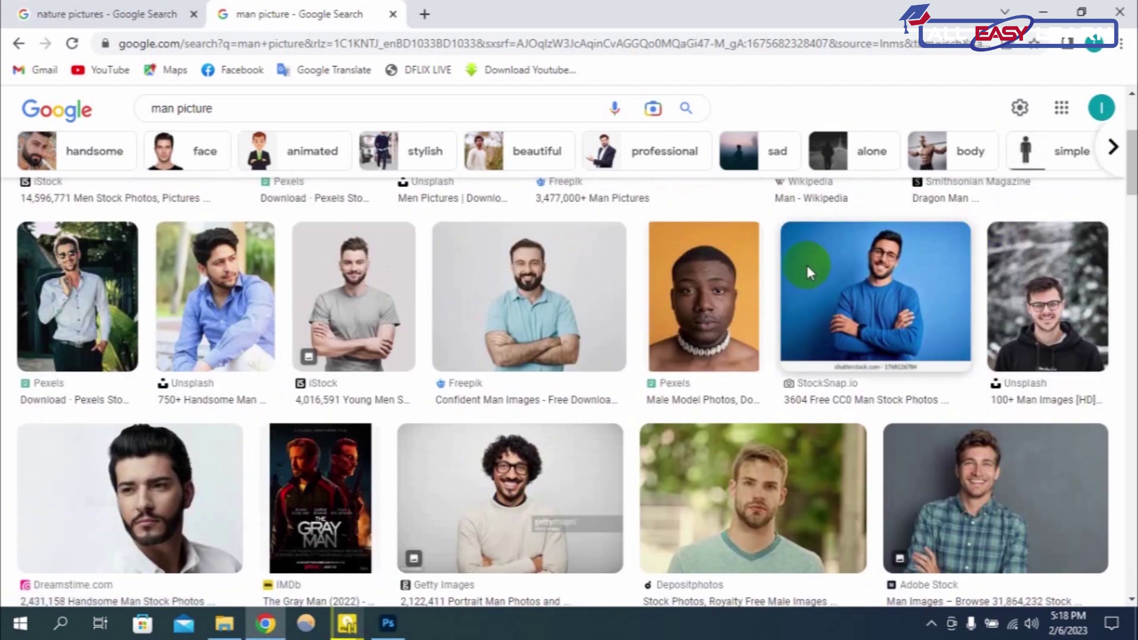
scroll(830, 285, "down", 4)
scroll(889, 350, "down", 5)
scroll(903, 358, "down", 5)
scroll(924, 350, "down", 1)
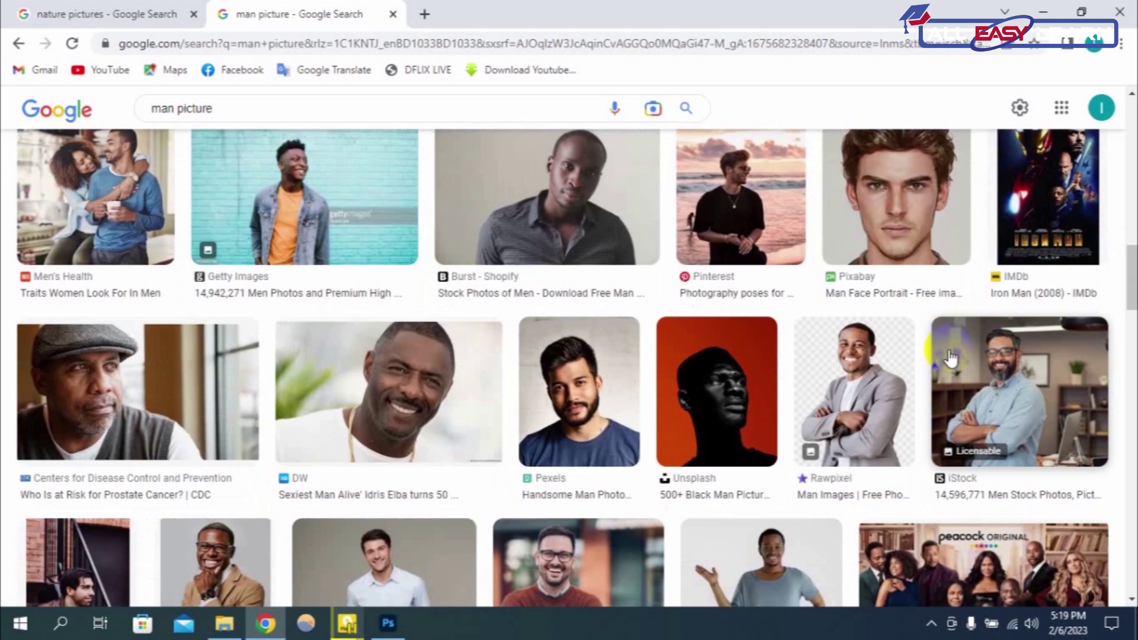
left_click(883, 217)
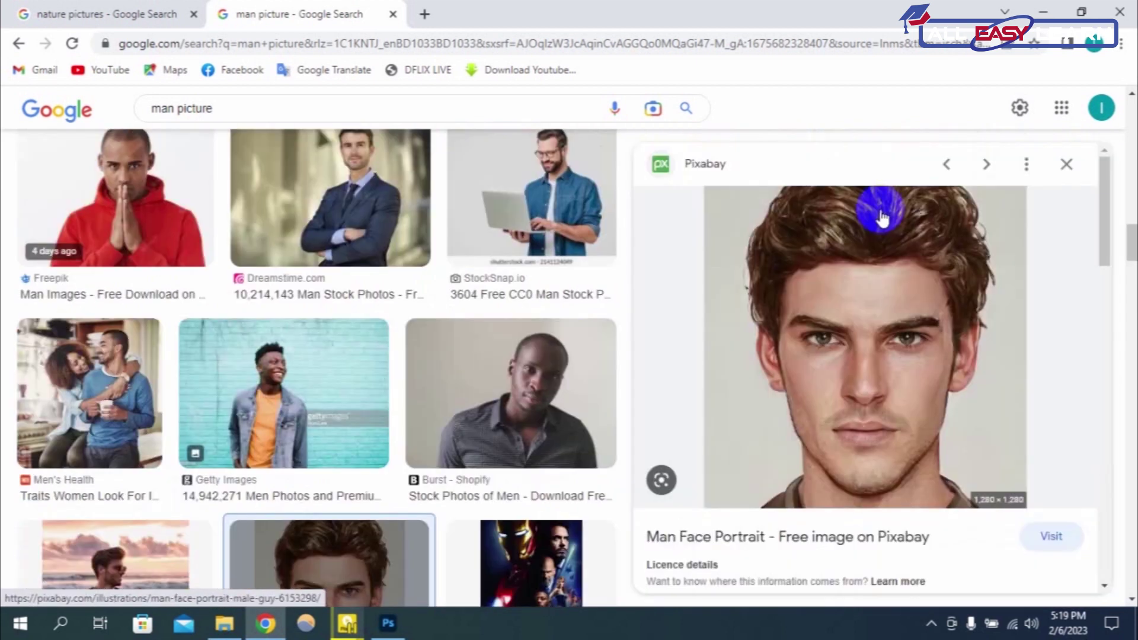
right_click(893, 348)
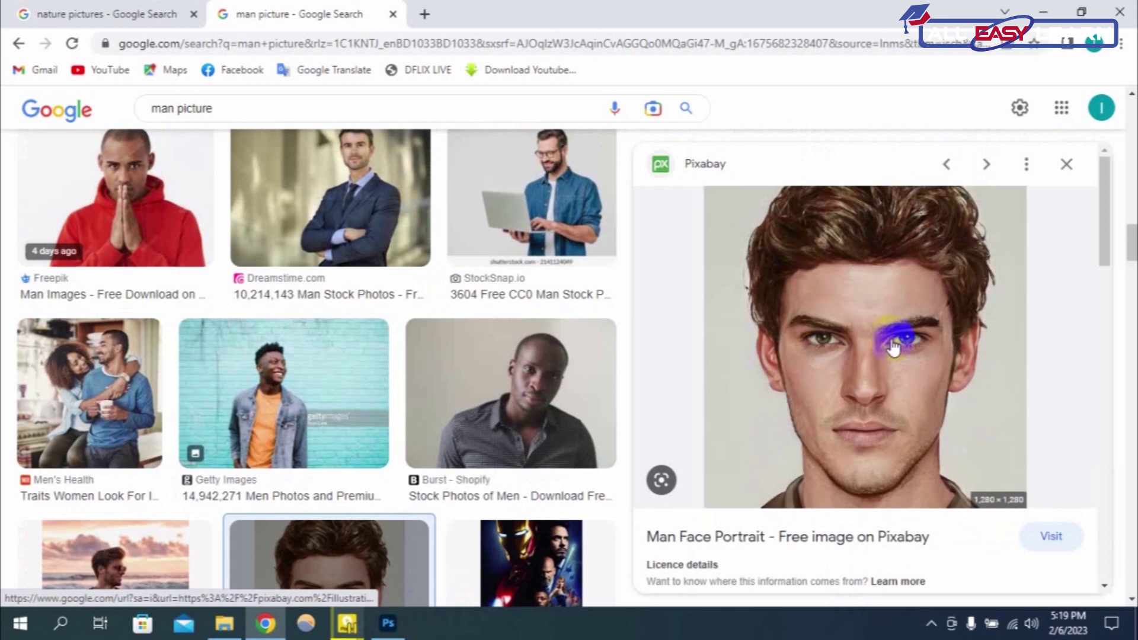
right_click(890, 289)
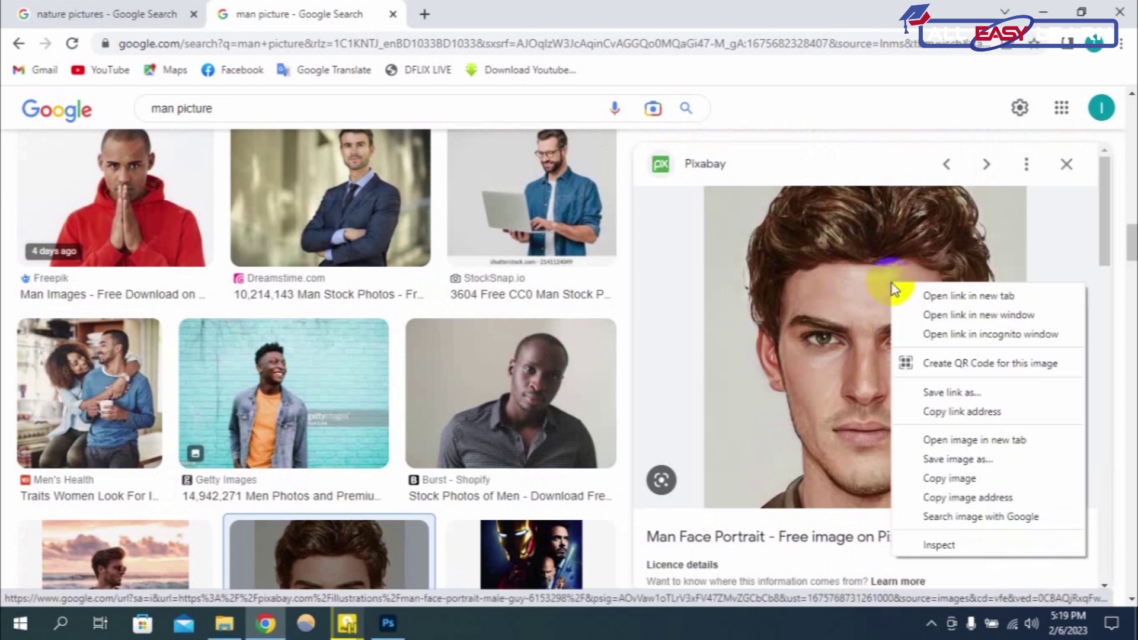
left_click(966, 474)
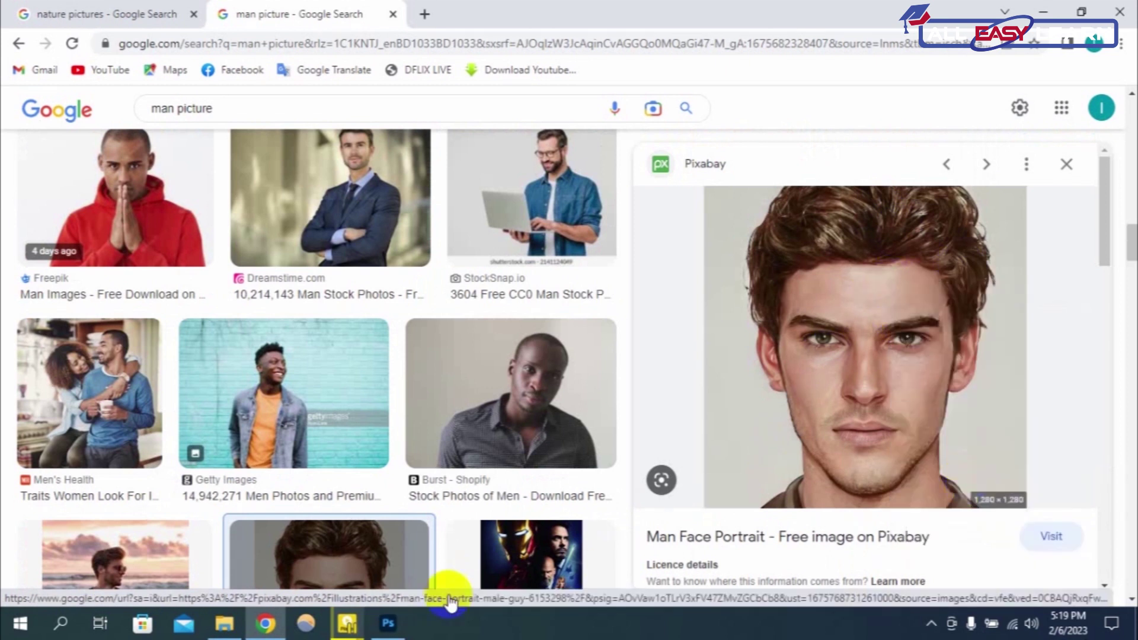
left_click(388, 623)
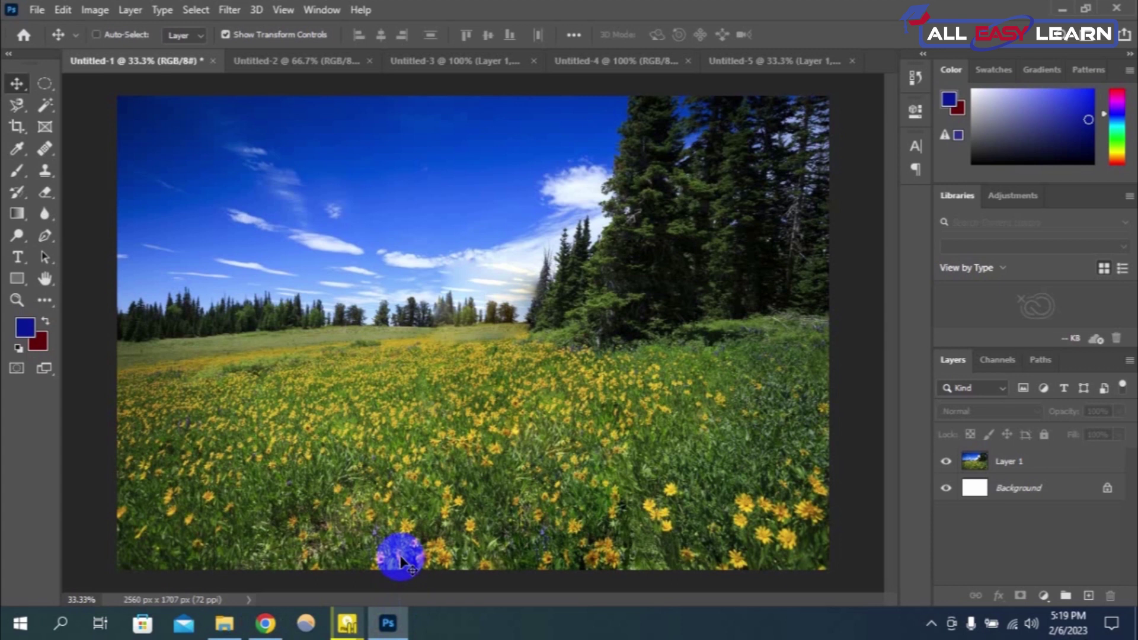
Create a 1280 × 1280 px Clipboard document, paste the portrait, and zoom in on the eyes.
key("ctrl+n")
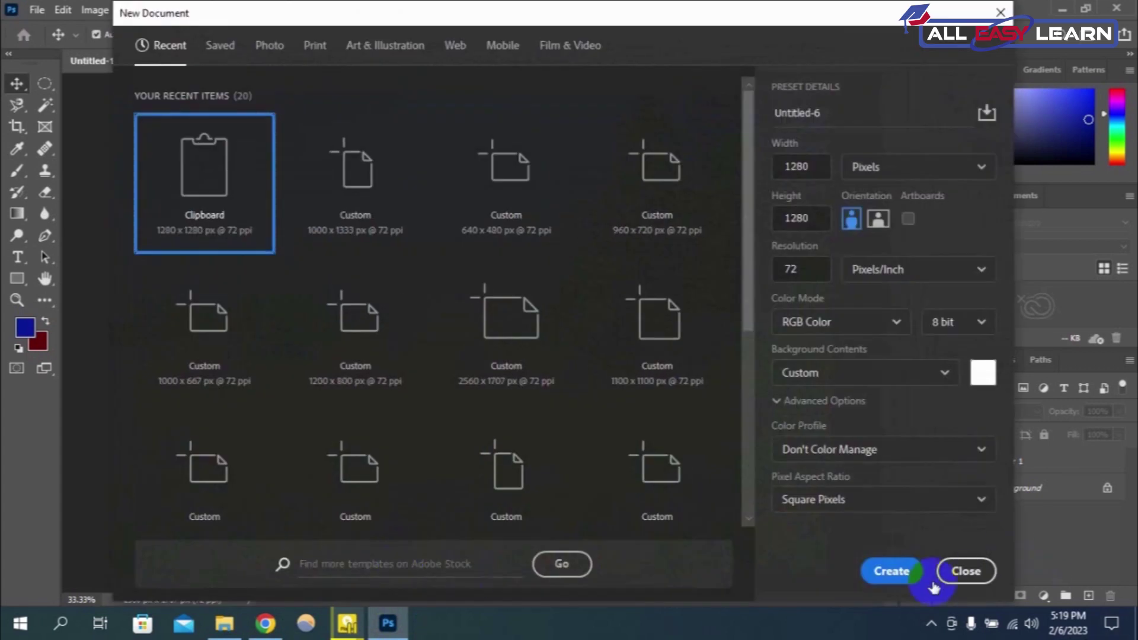
left_click(894, 570)
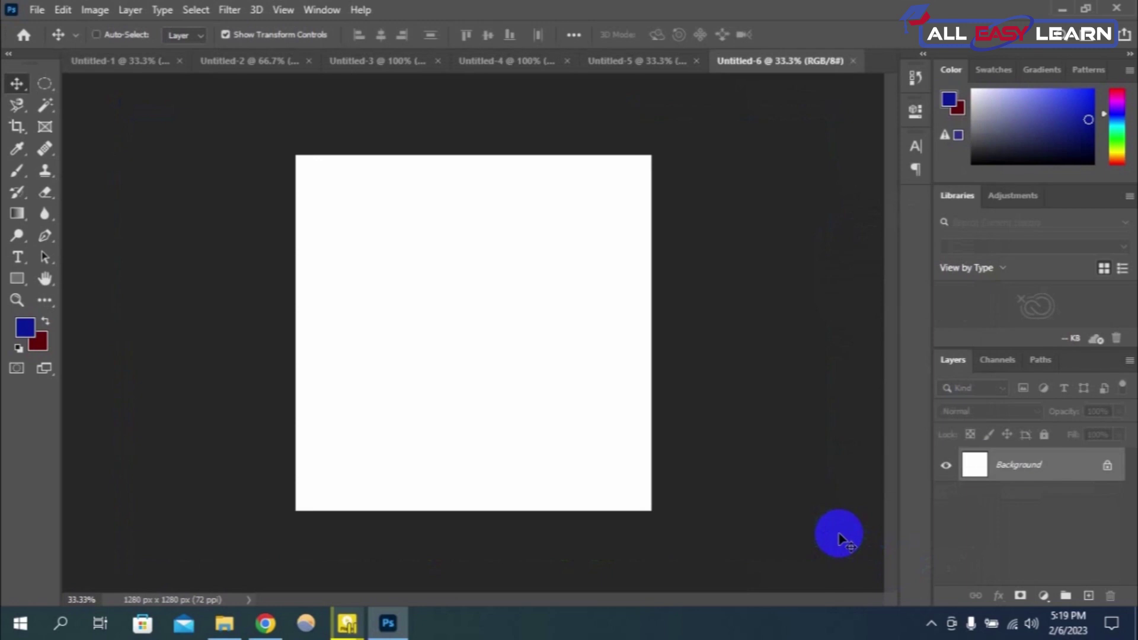
key("ctrl+v")
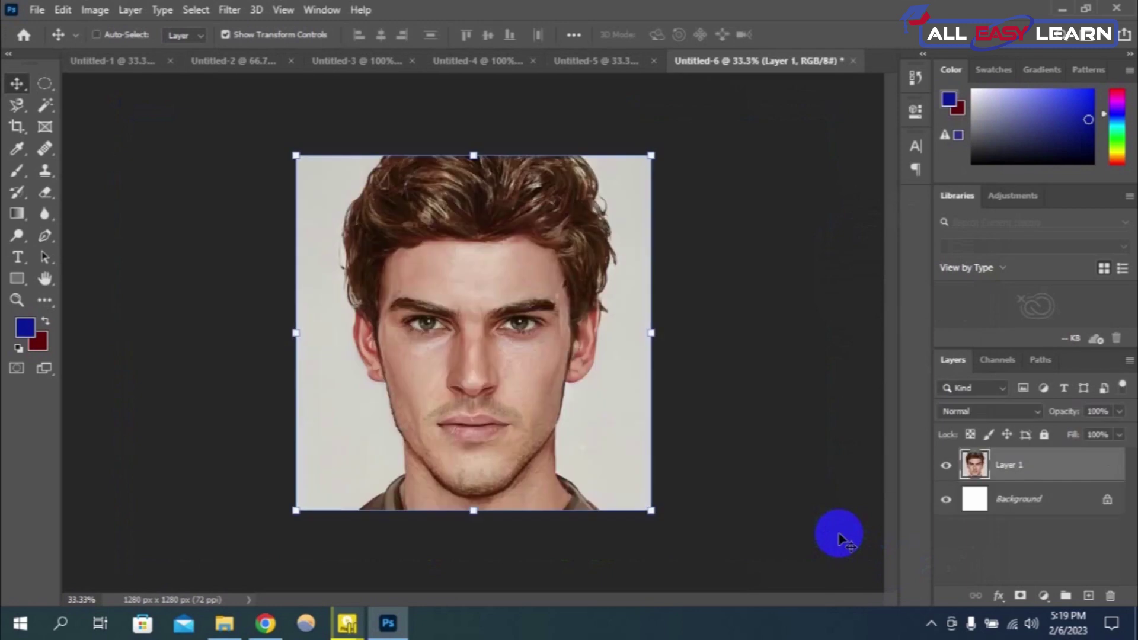
key("ctrl+plus")
key("ctrl+plus")
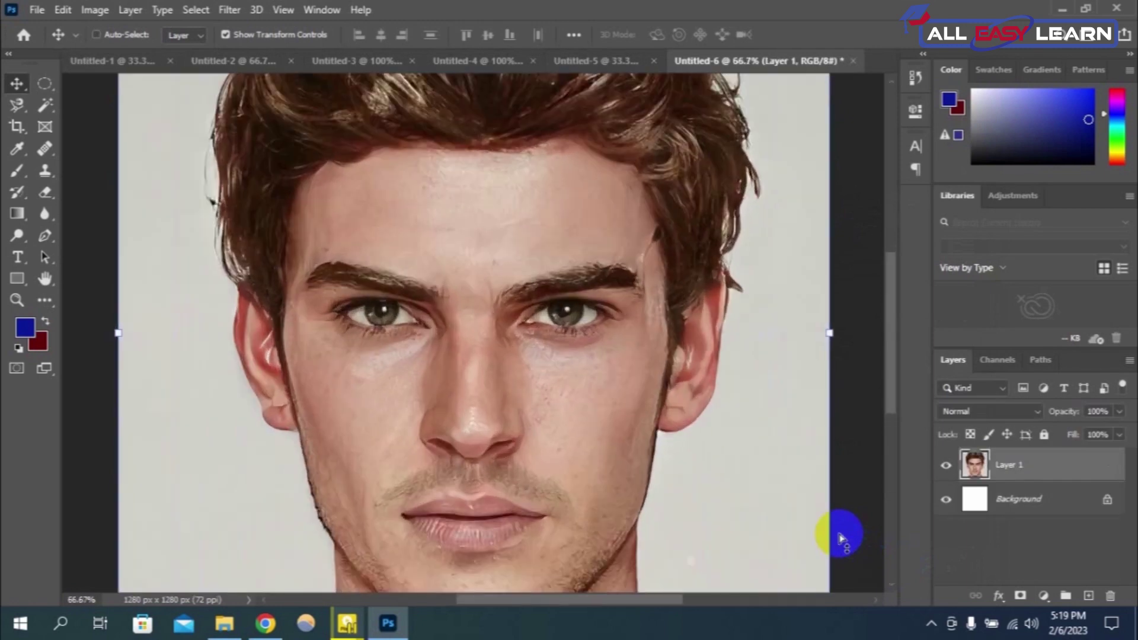
key("ctrl+plus")
key("ctrl+plus")
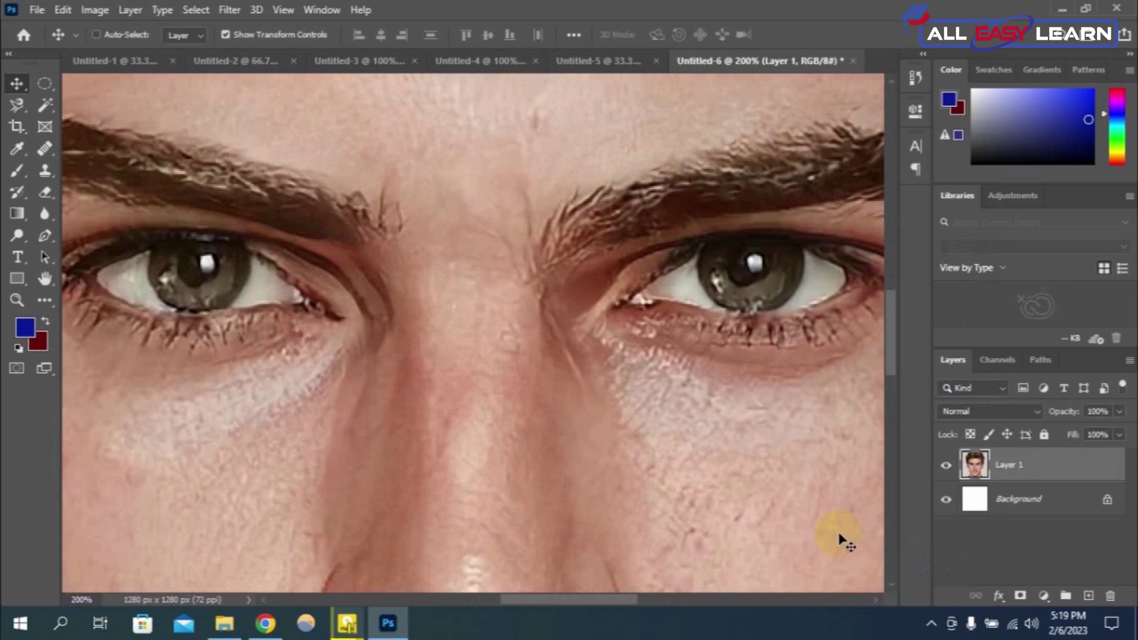
left_click(96, 34)
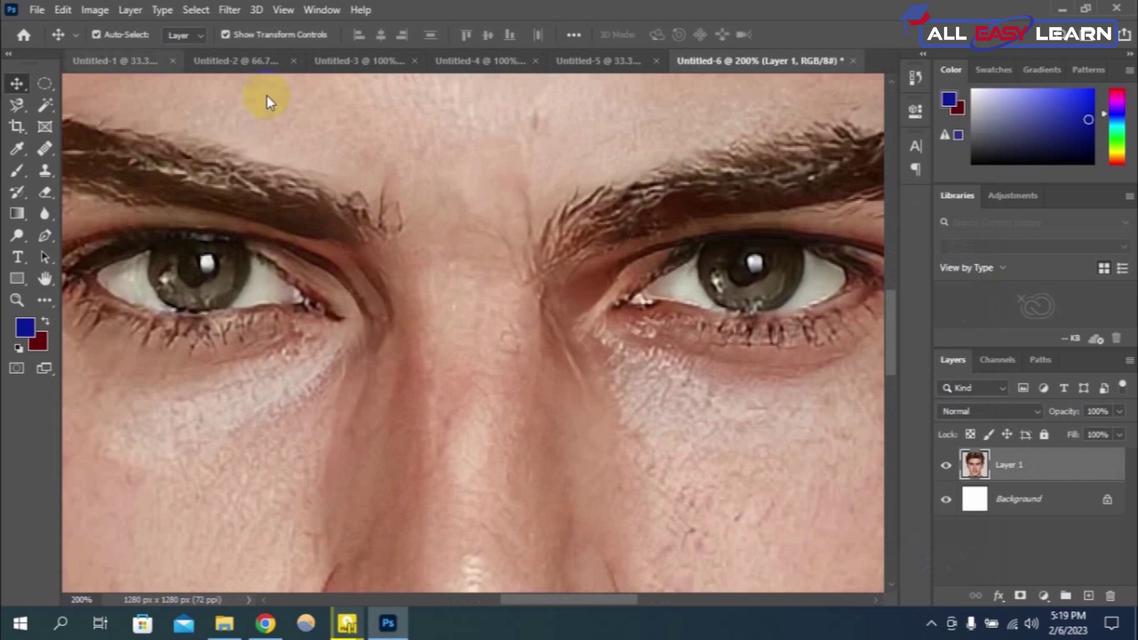
With the lasso tool, trace outlines around the right and left irises.
left_click(17, 107)
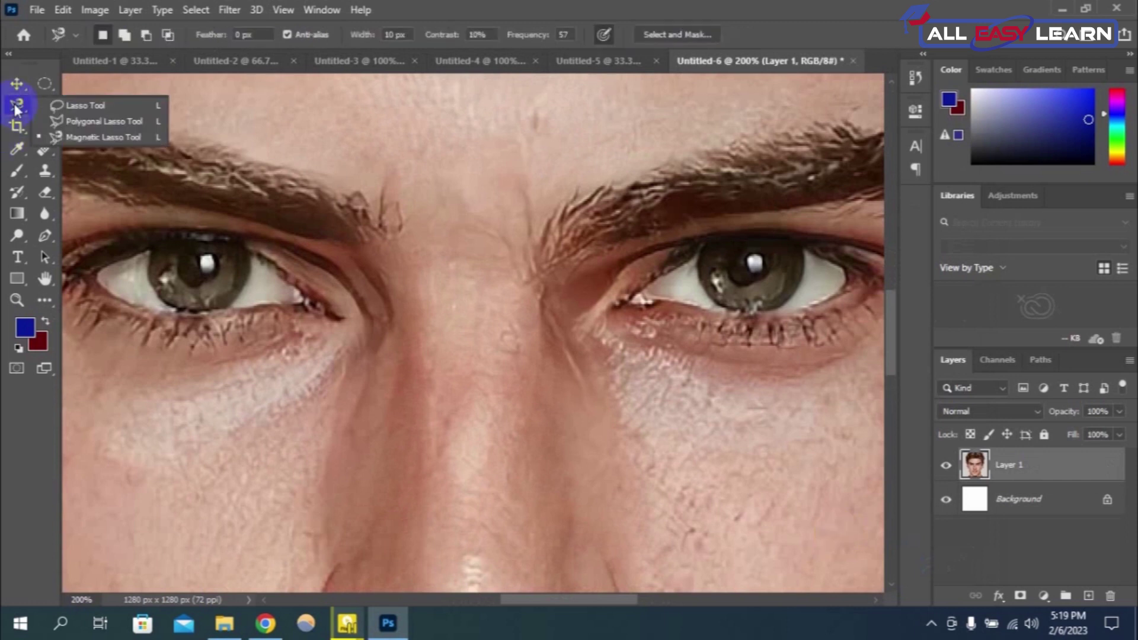
left_click(76, 105)
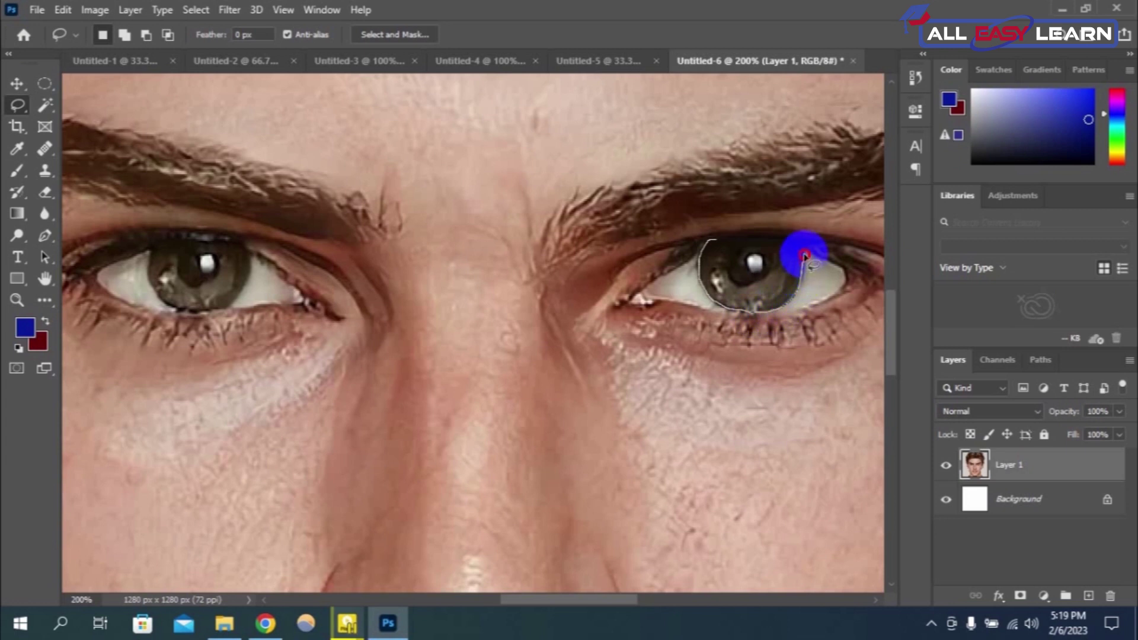
left_click_drag(795, 243, 751, 239)
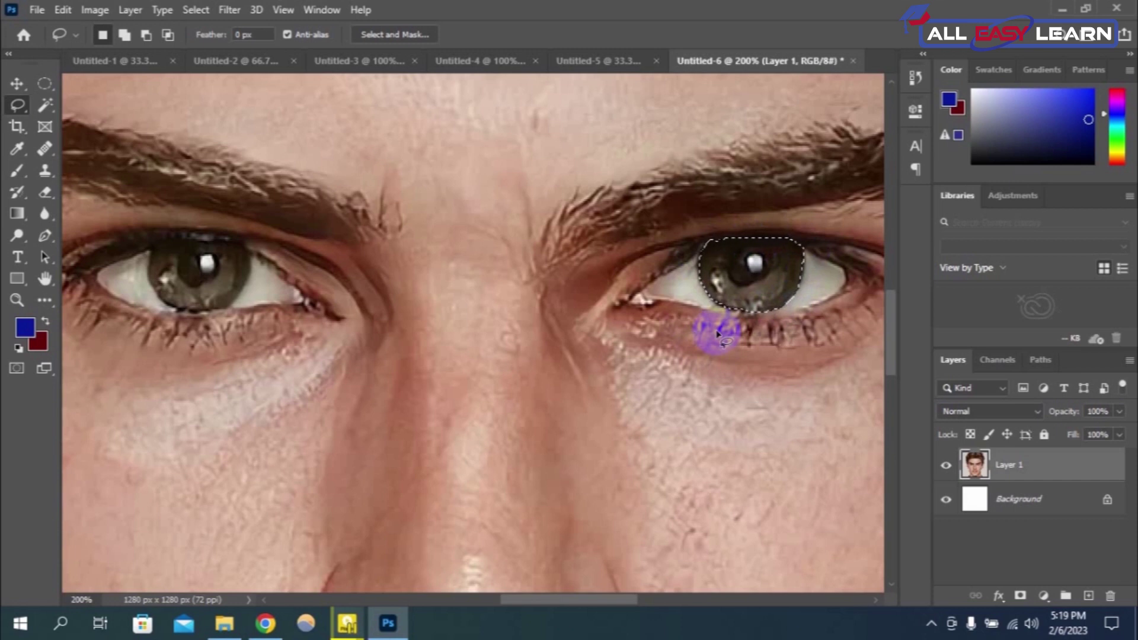
left_click(204, 240)
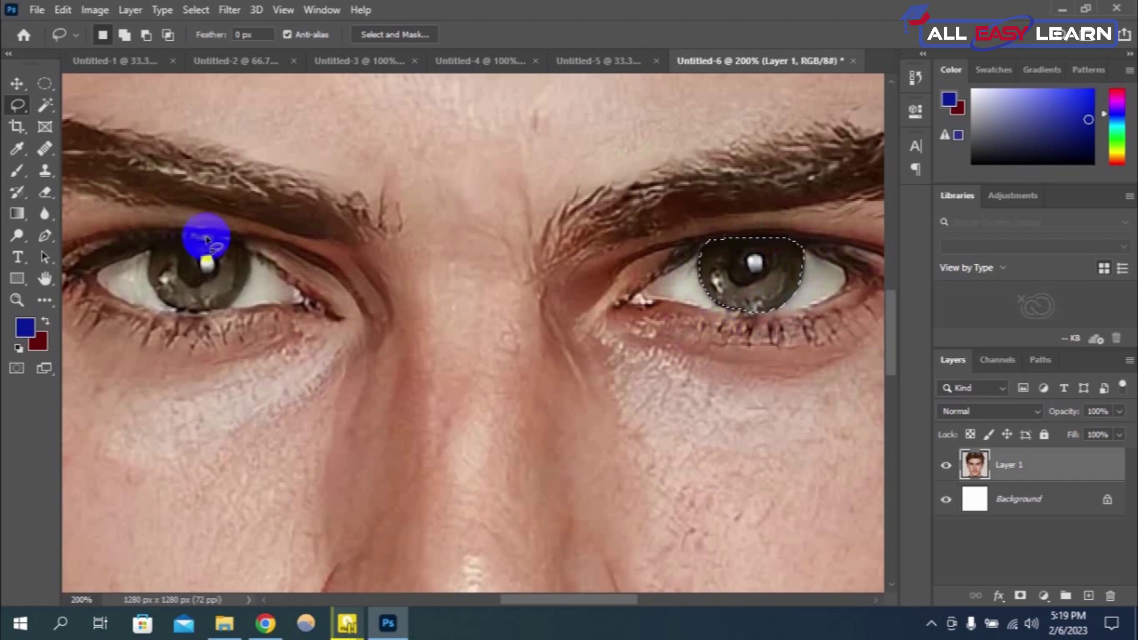
left_click_drag(206, 239, 167, 258)
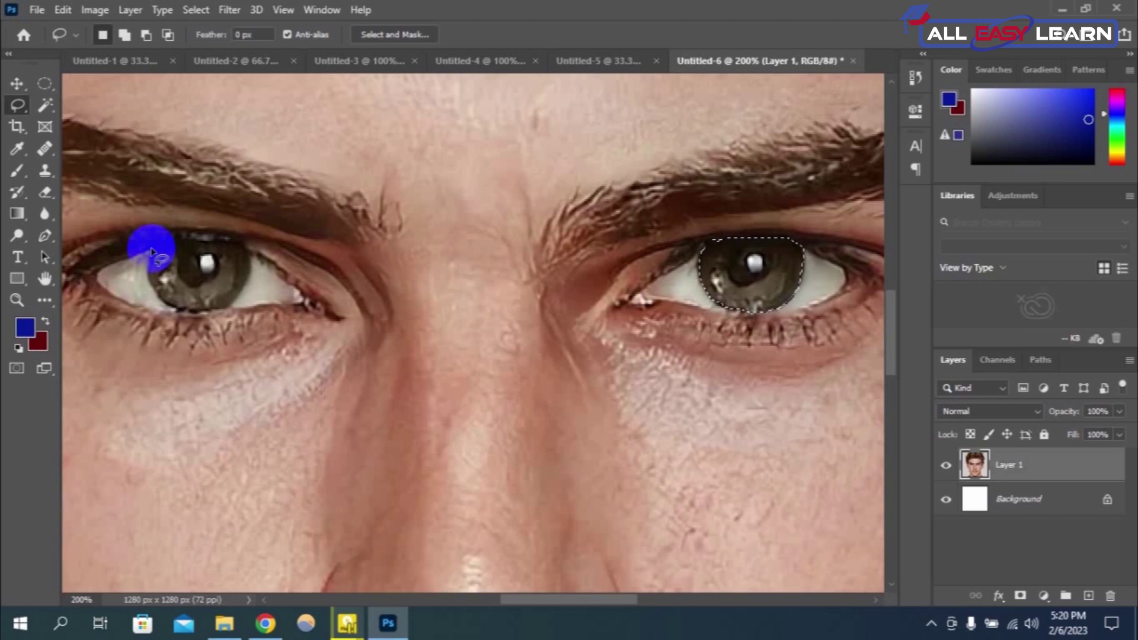
left_click_drag(152, 254, 157, 262)
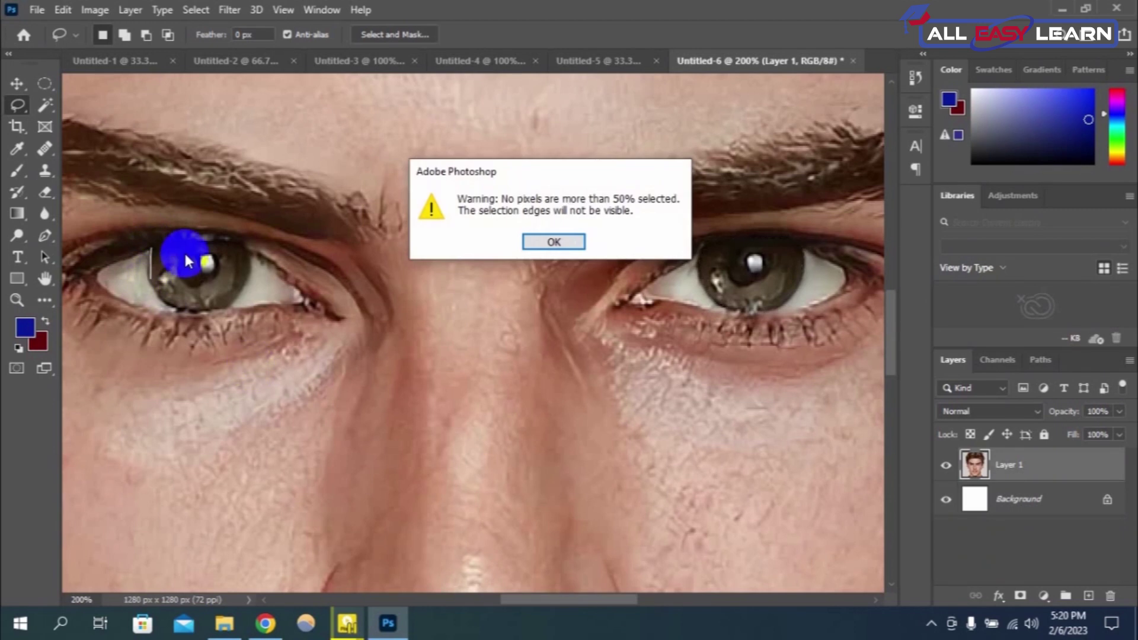
left_click(562, 239)
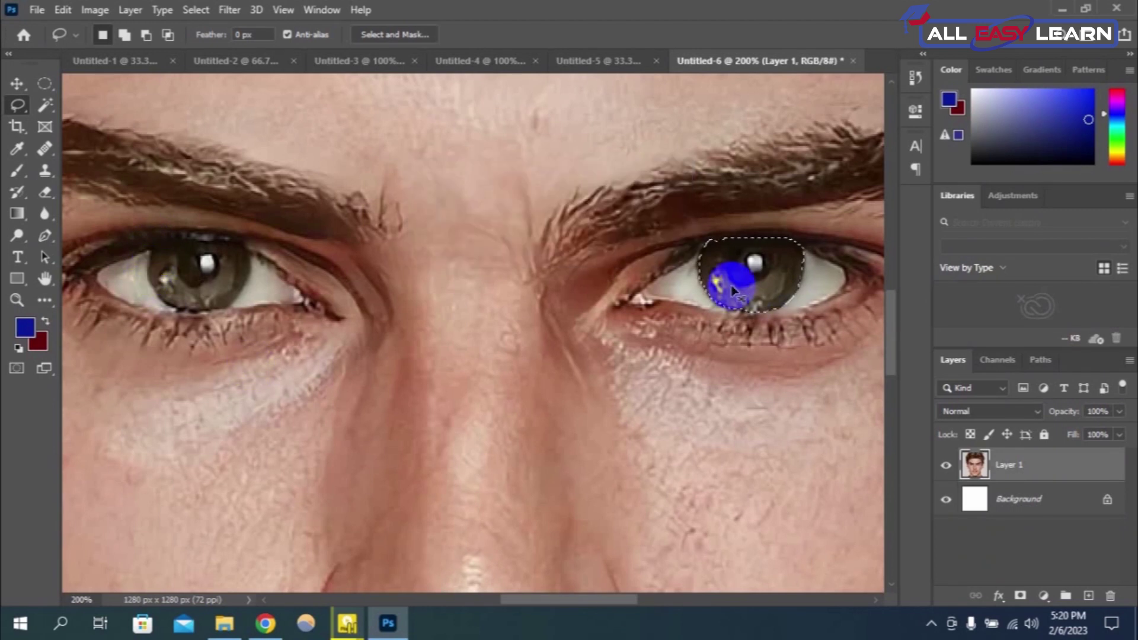
Retrace the right iris and Shift-add the left iris to the selection.
left_click_drag(733, 289, 732, 265)
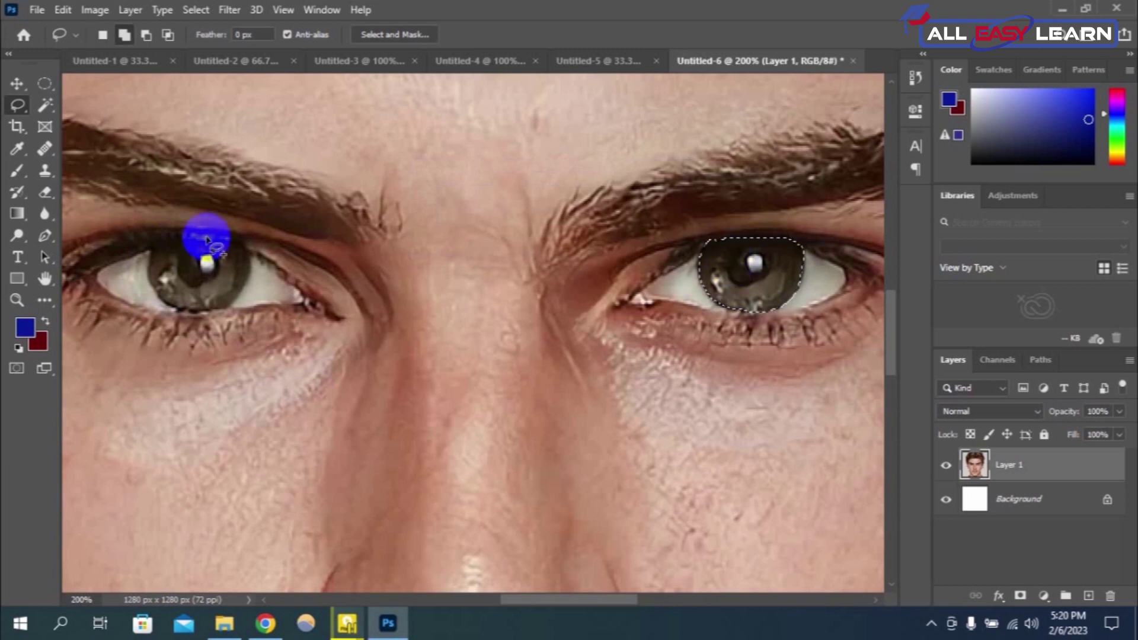
key("shift")
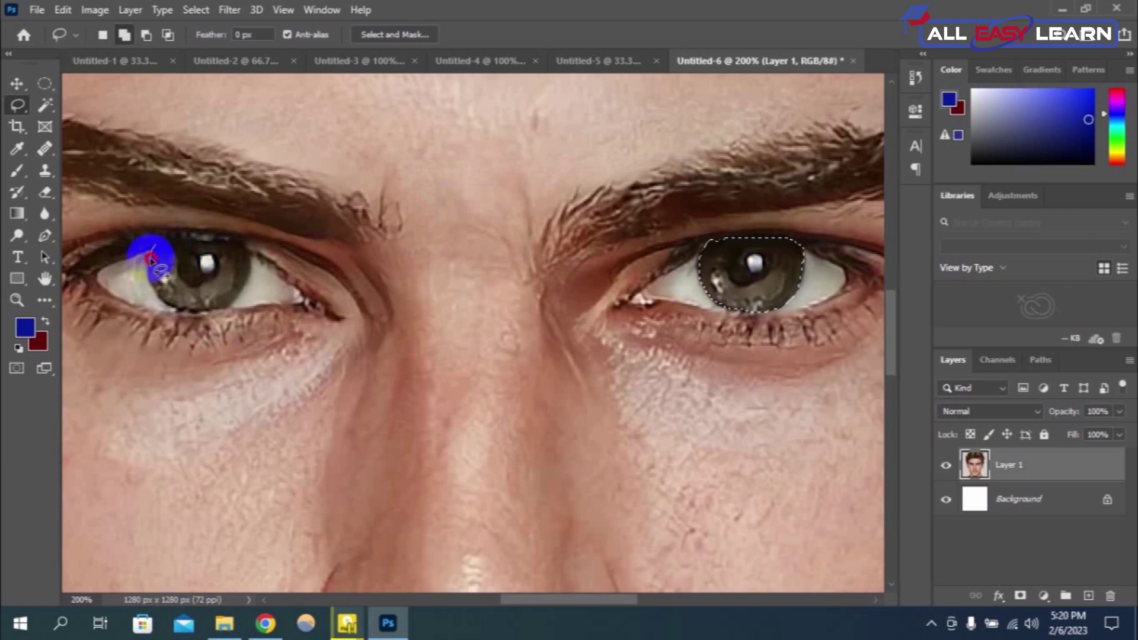
left_click_drag(150, 259, 152, 275)
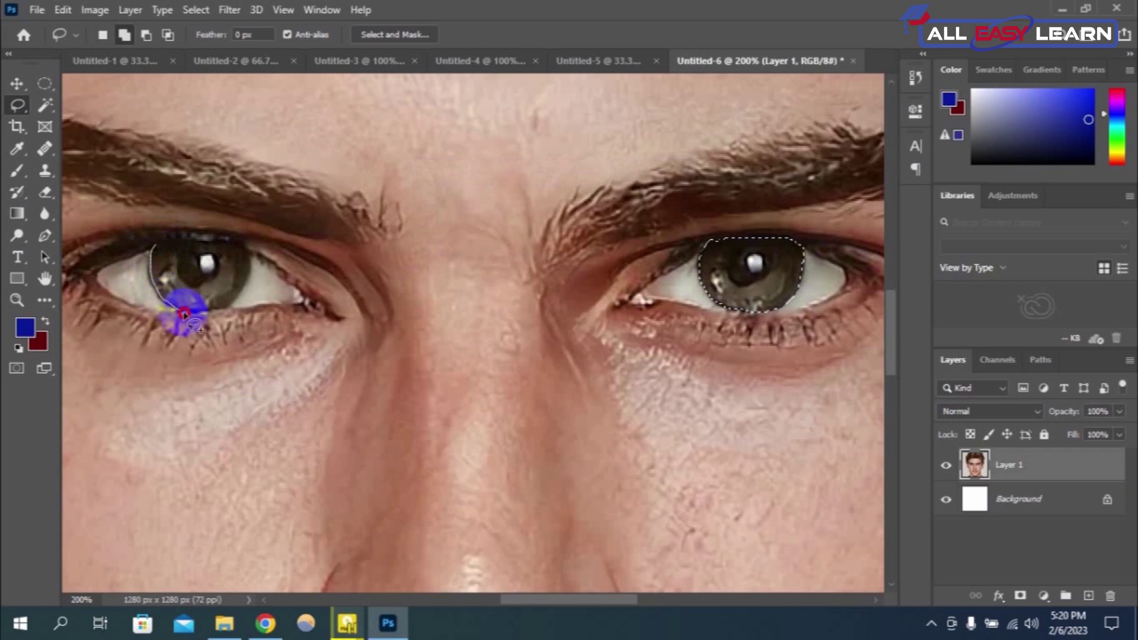
mouse_move(226, 310)
left_mouse_down()
mouse_move(240, 298)
mouse_move(240, 240)
mouse_move(160, 245)
mouse_move(139, 307)
left_mouse_up()
Apply Color Balance to the irises with Cyan-Red near 0 and Yellow-Blue at +43.
left_click(94, 11)
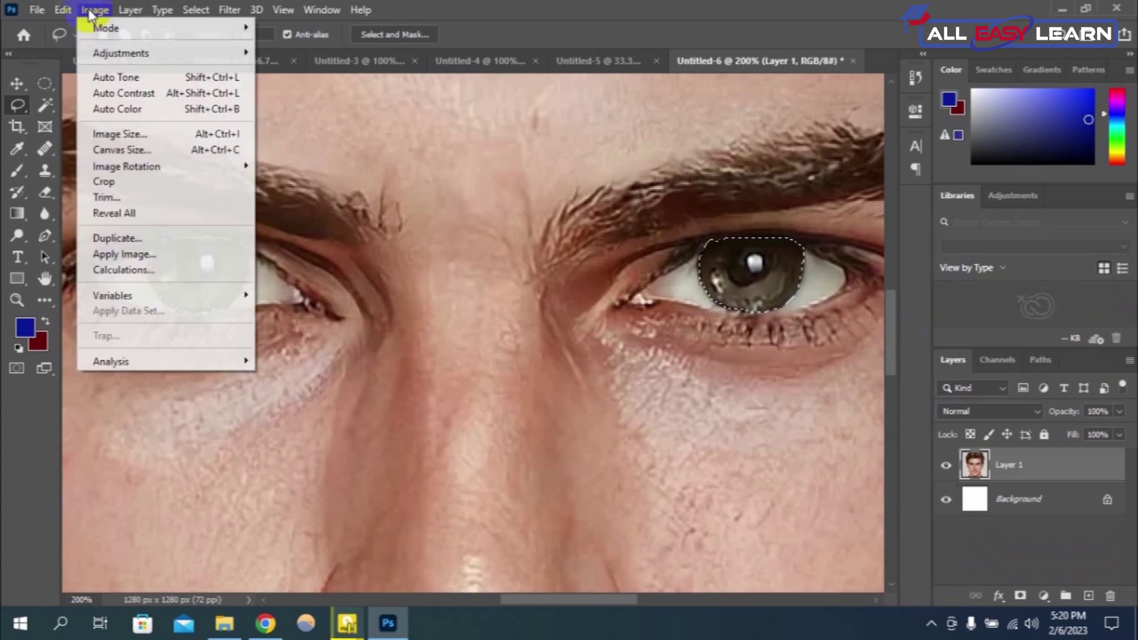
mouse_move(121, 53)
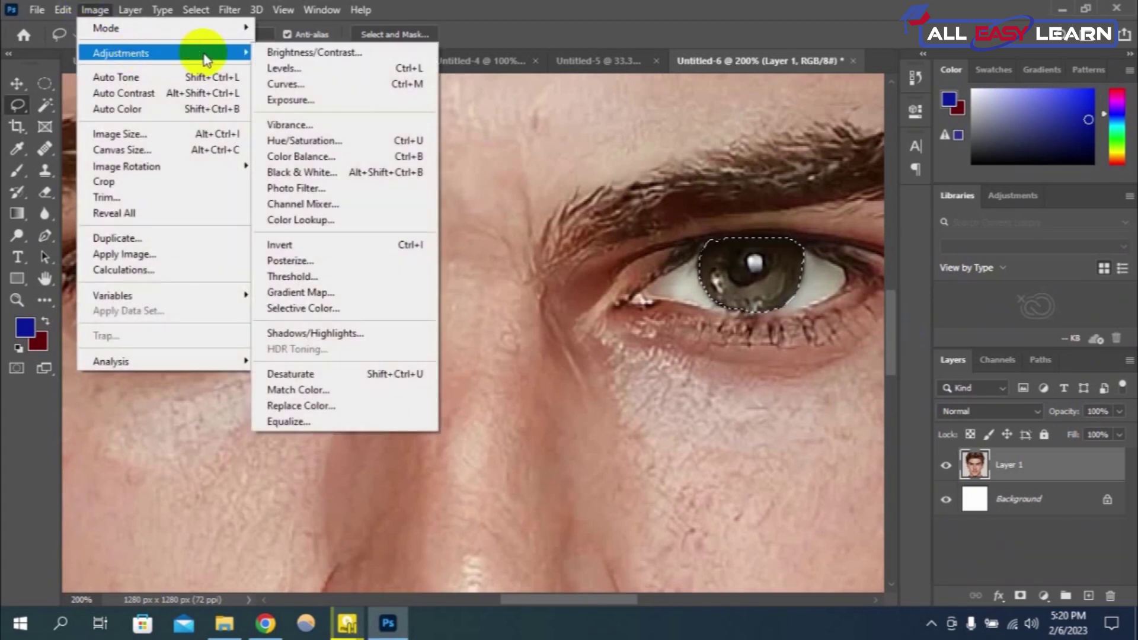
left_click(344, 158)
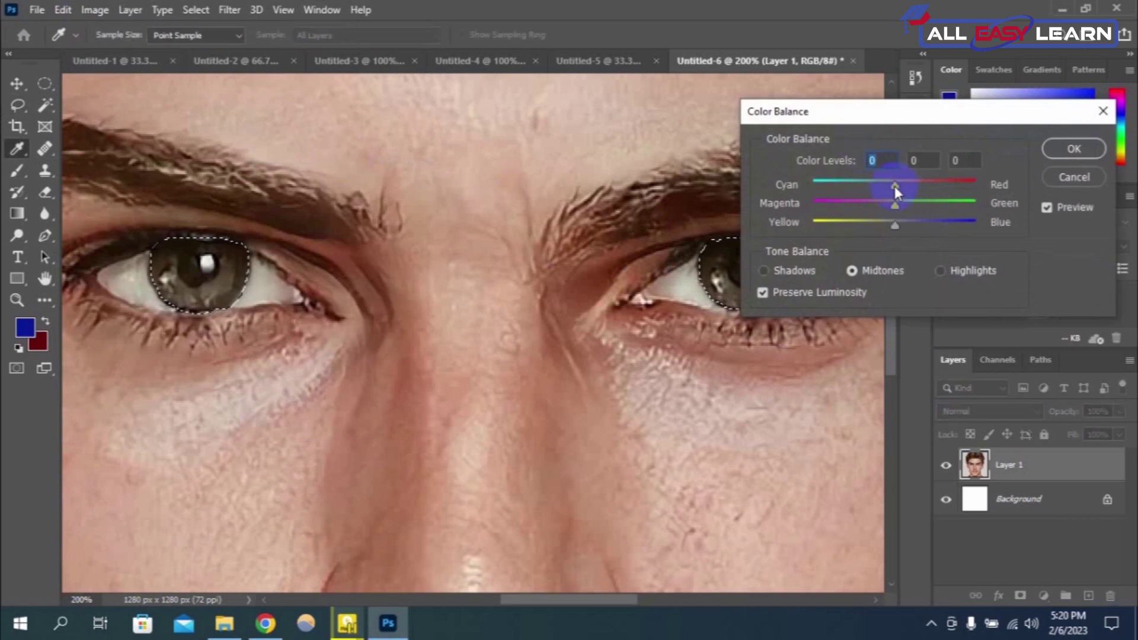
left_click_drag(902, 184, 913, 184)
left_click_drag(895, 227, 931, 229)
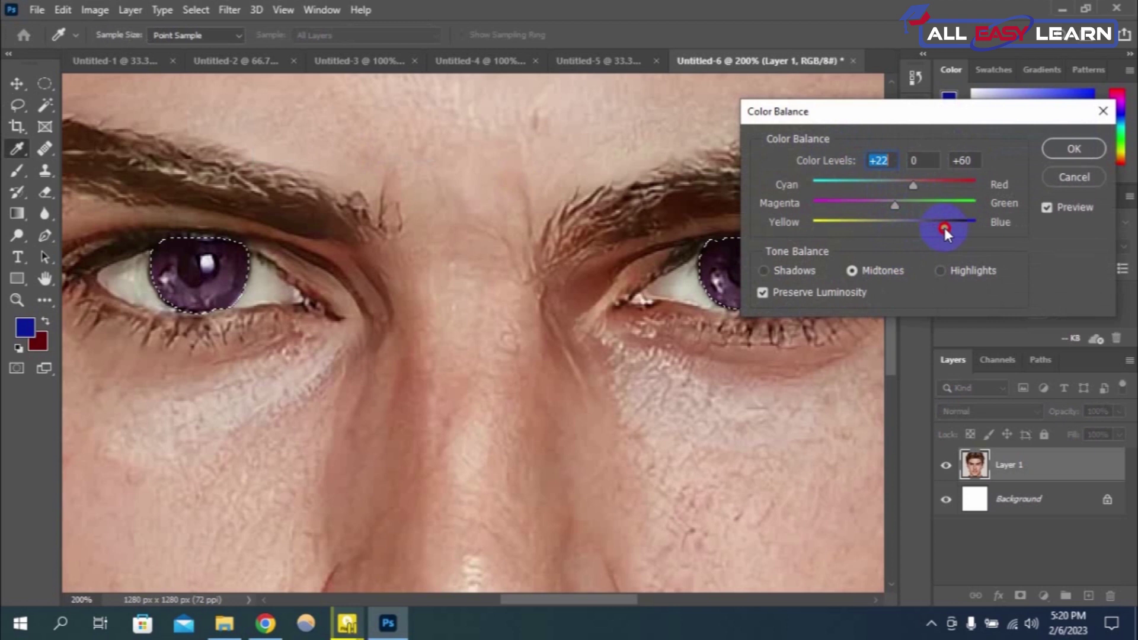
left_click_drag(914, 186, 884, 186)
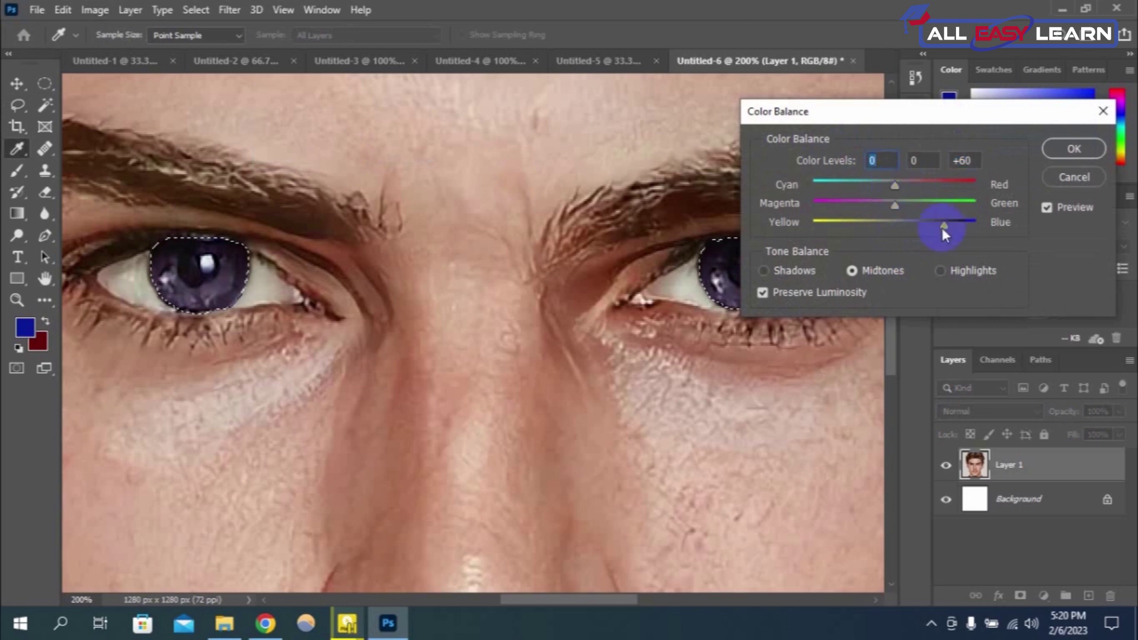
left_click_drag(943, 226, 930, 227)
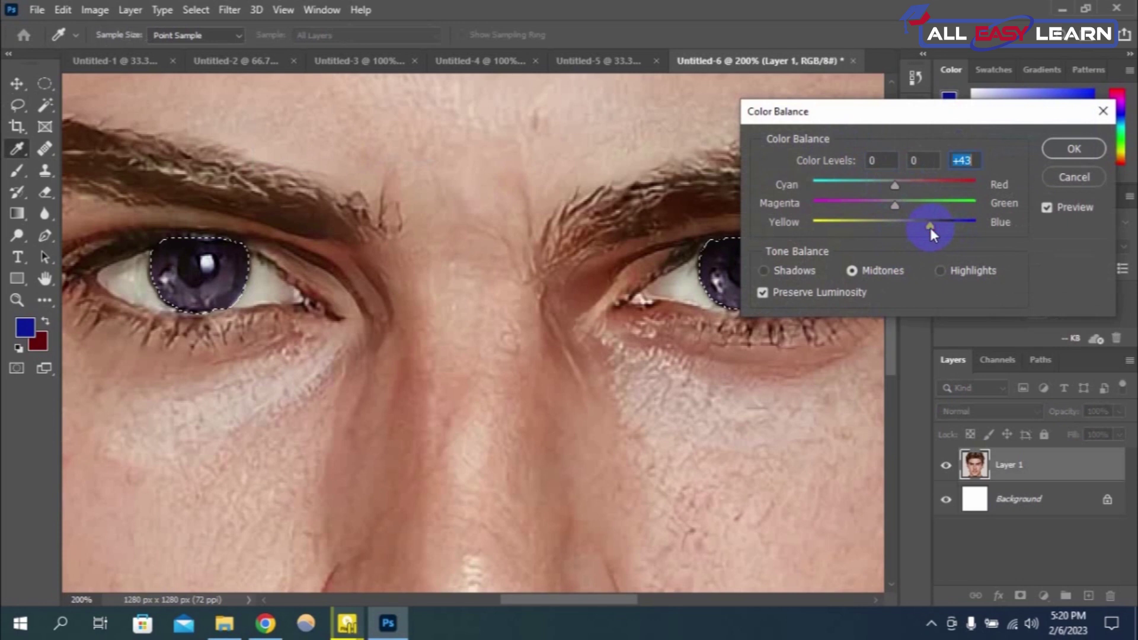
left_click(1073, 150)
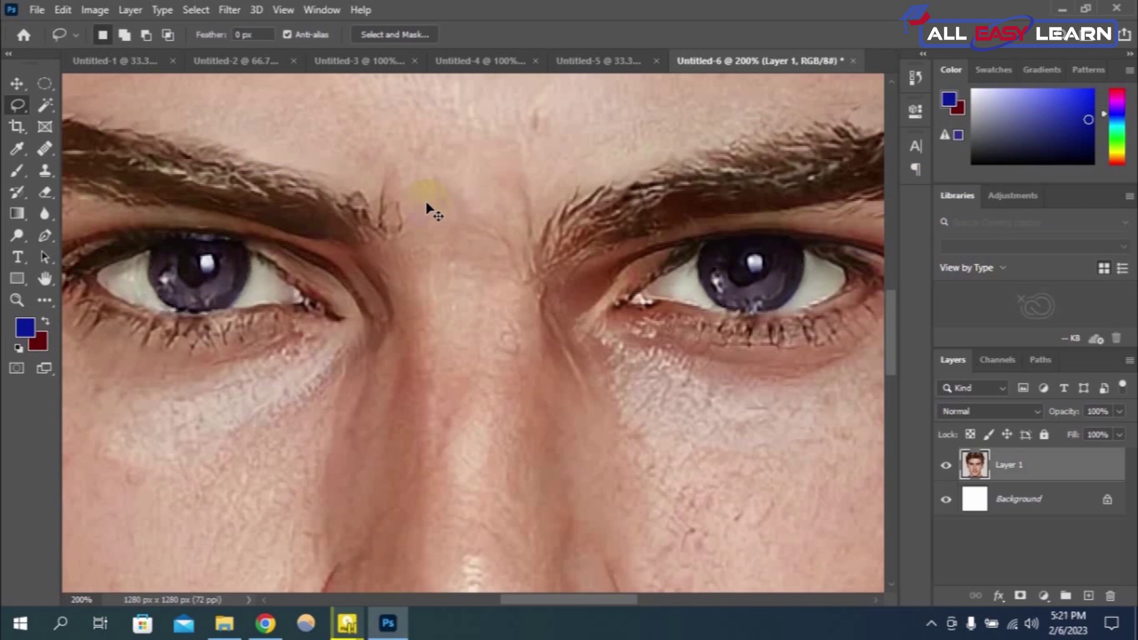
Zoom out to the whole face, select the Polygonal Lasso, and switch to Chrome.
key("ctrl+minus")
key("ctrl+minus")
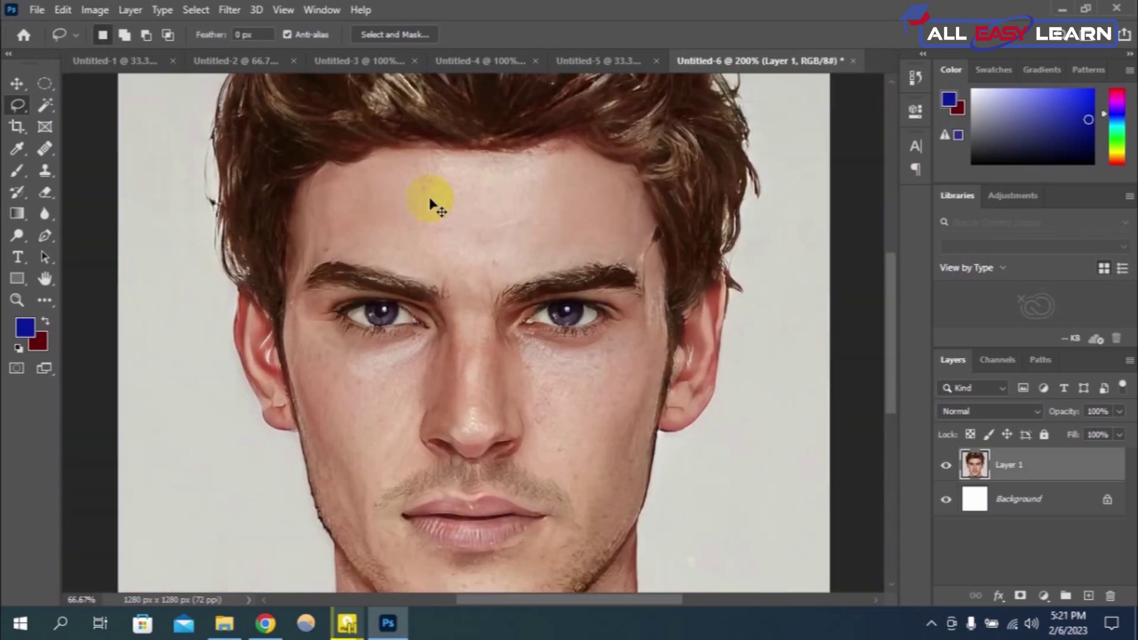
key("ctrl+minus")
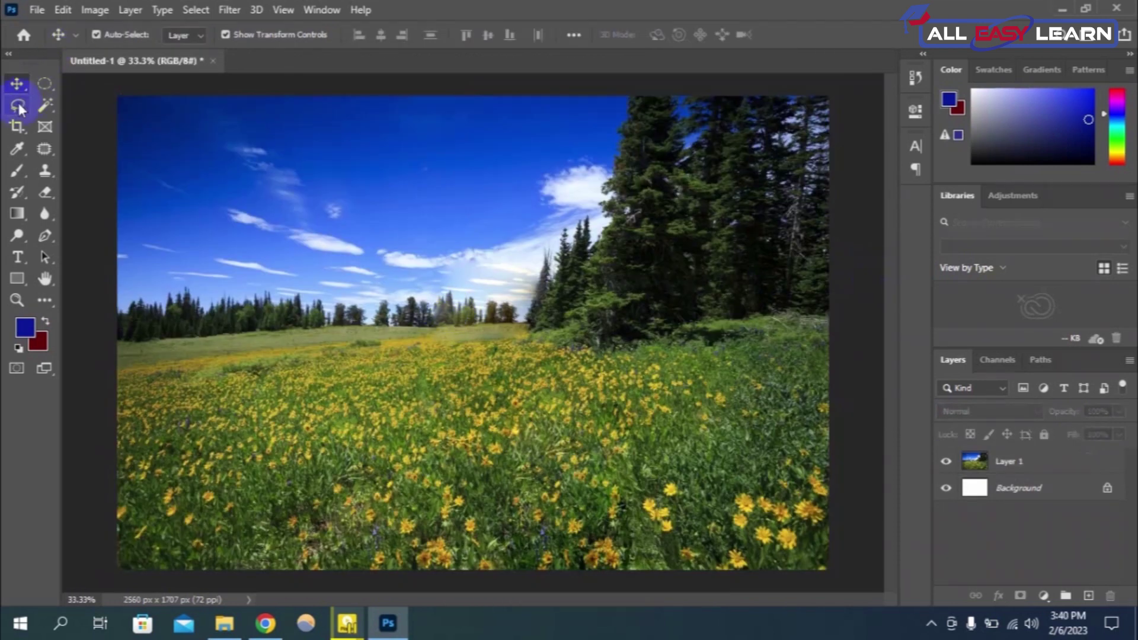
left_click(18, 107)
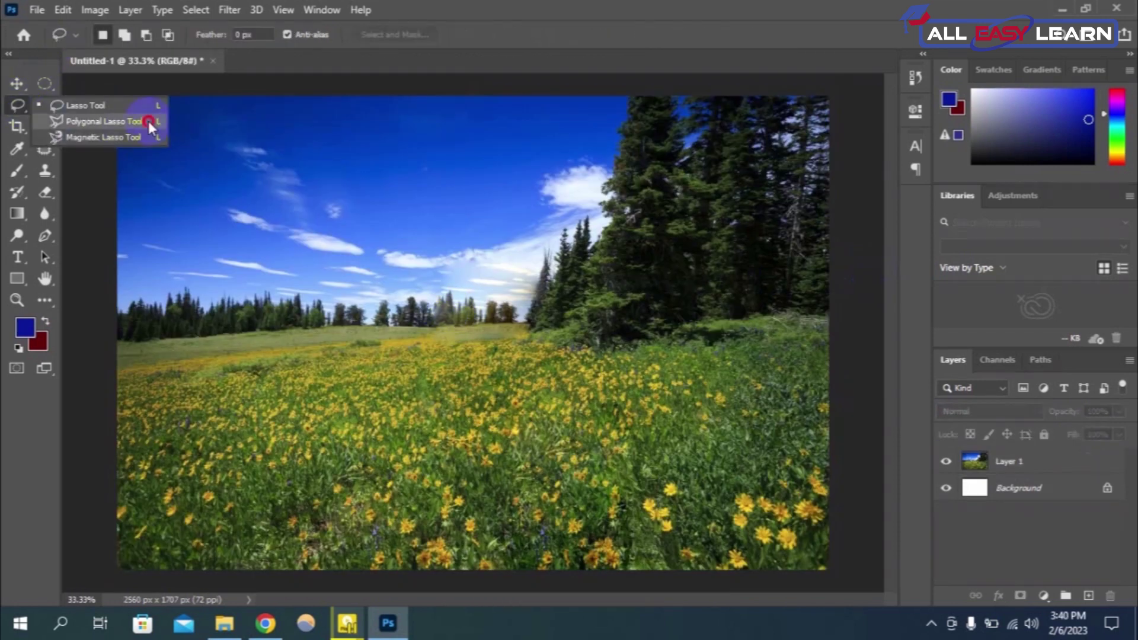
left_click(103, 121)
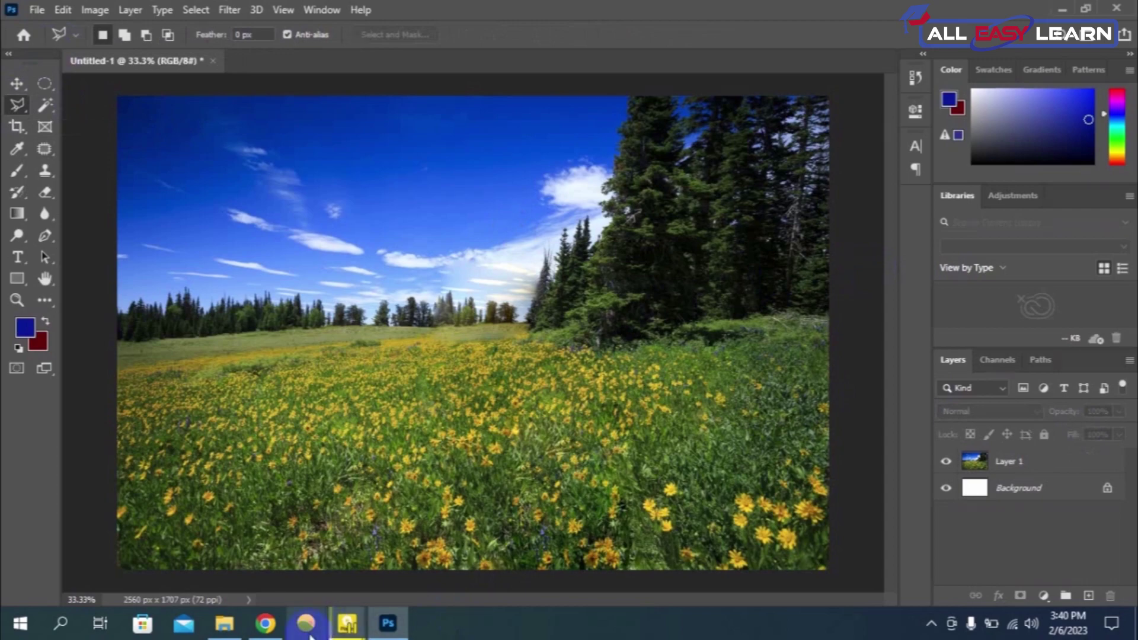
left_click(265, 623)
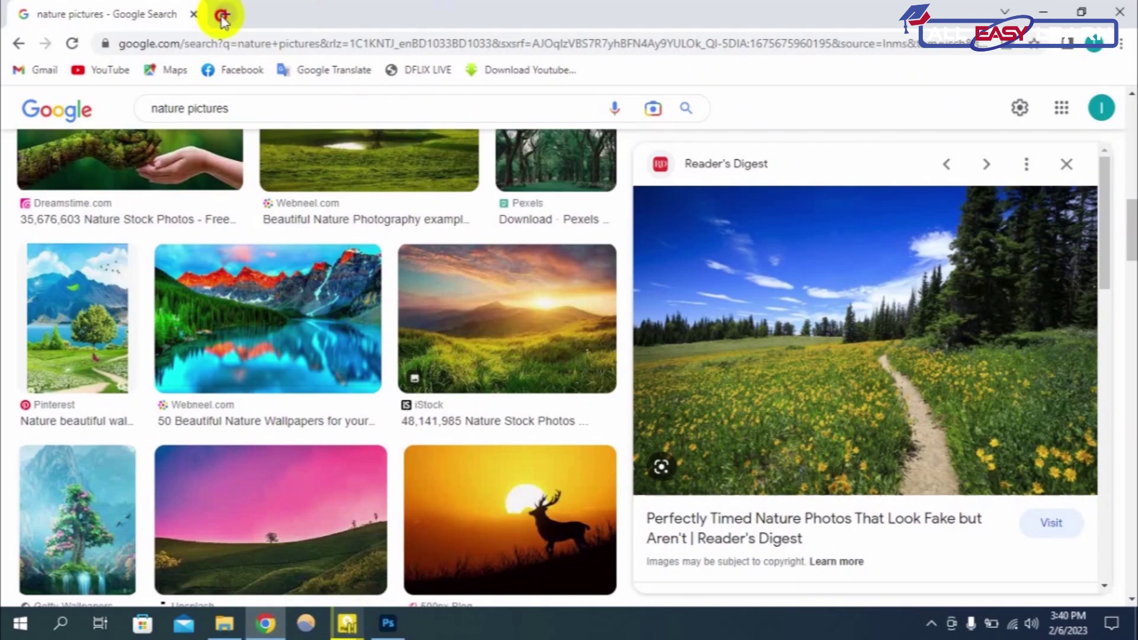
Search Google Images for 'building picture' in a new tab.
left_click(224, 14)
left_click(359, 47)
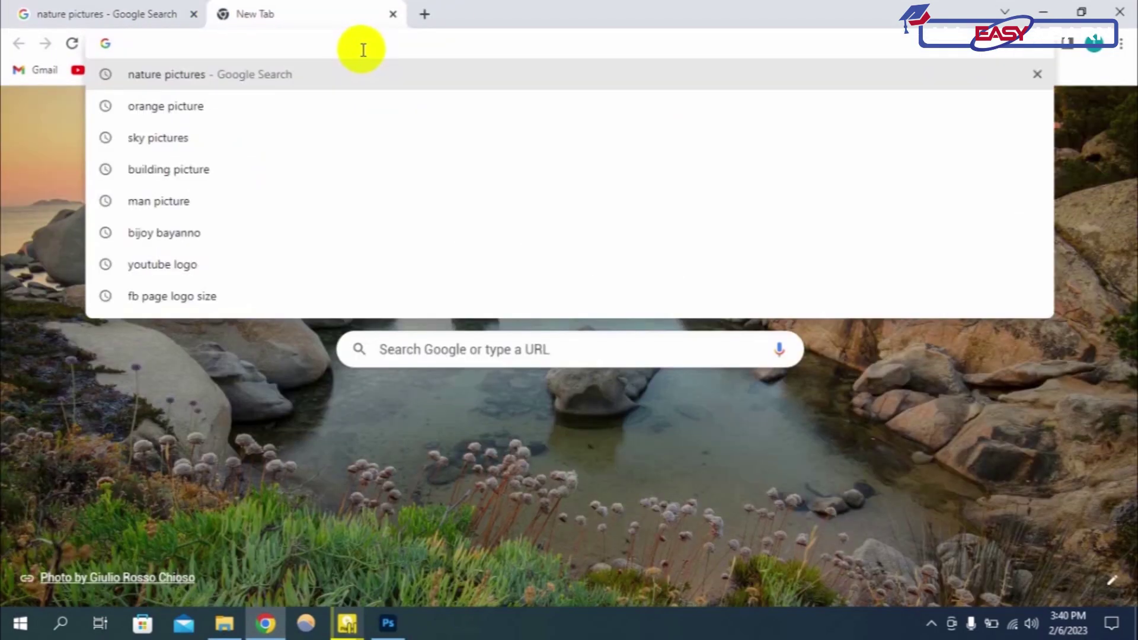
type("building picture")
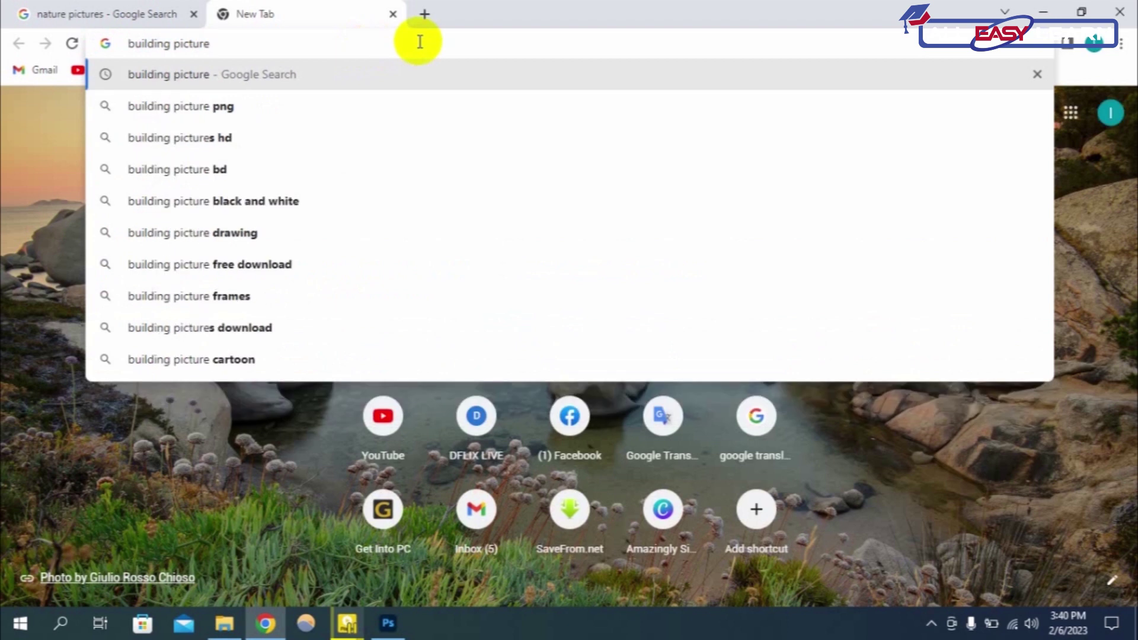
key("Return")
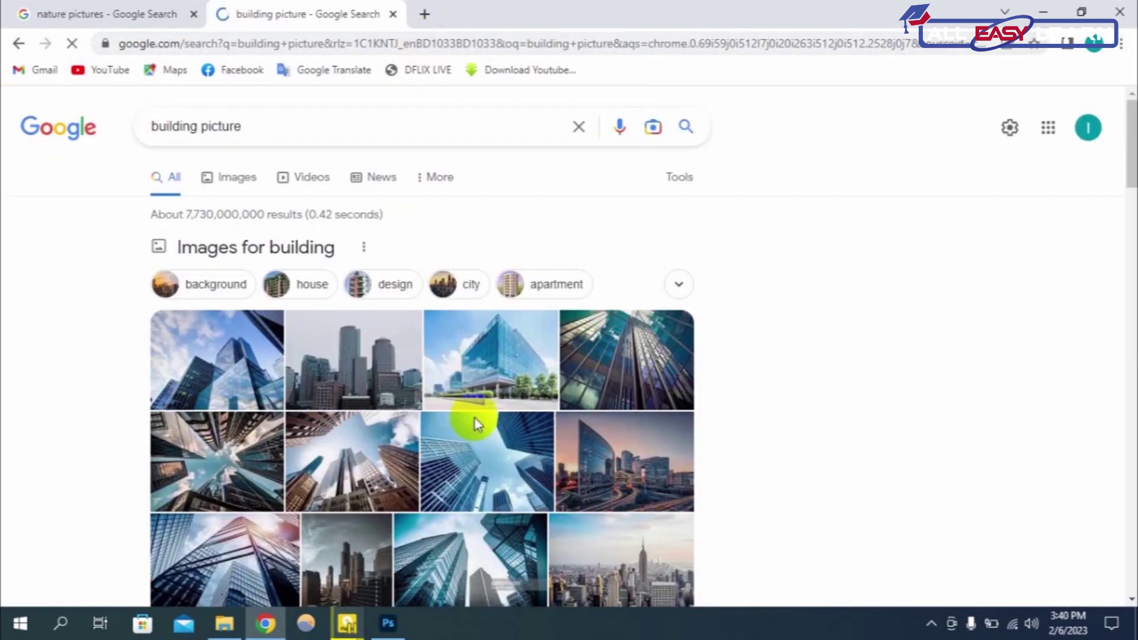
left_click(228, 181)
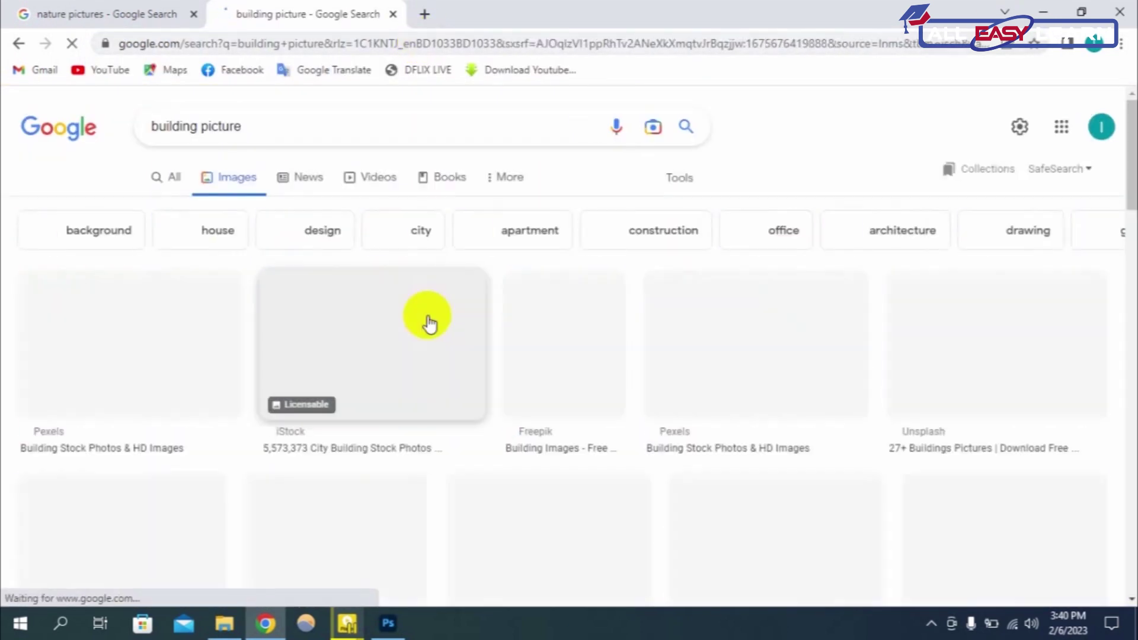
Browse the building results and preview an Unsplash skyscraper photo.
scroll(827, 412, "down", 5)
scroll(846, 406, "down", 5)
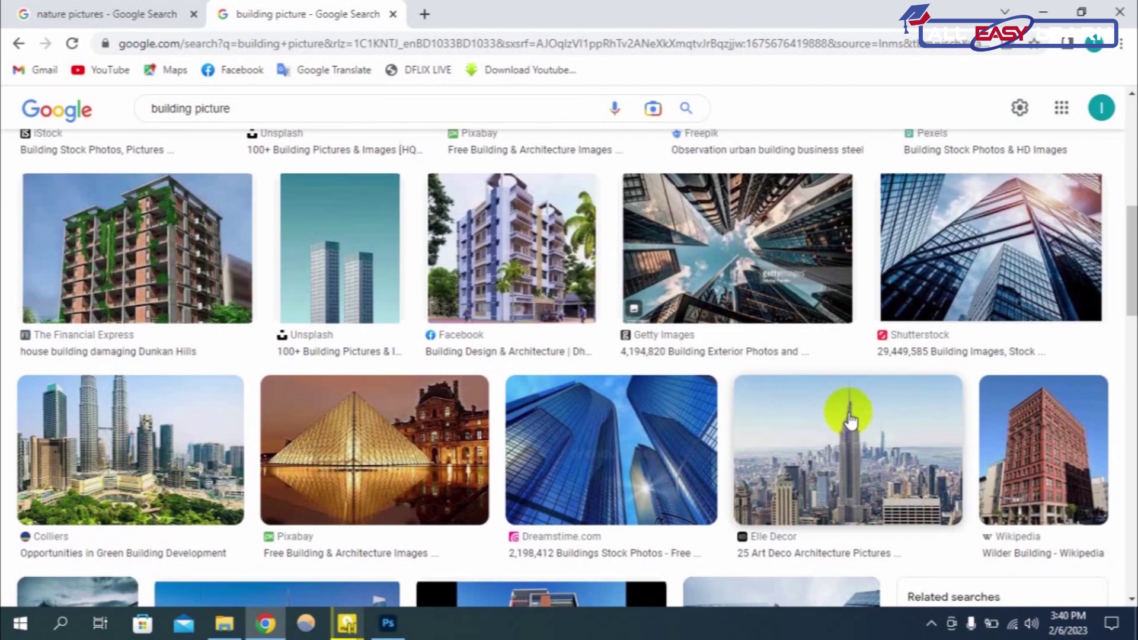
scroll(953, 368, "down", 2)
scroll(630, 406, "down", 5)
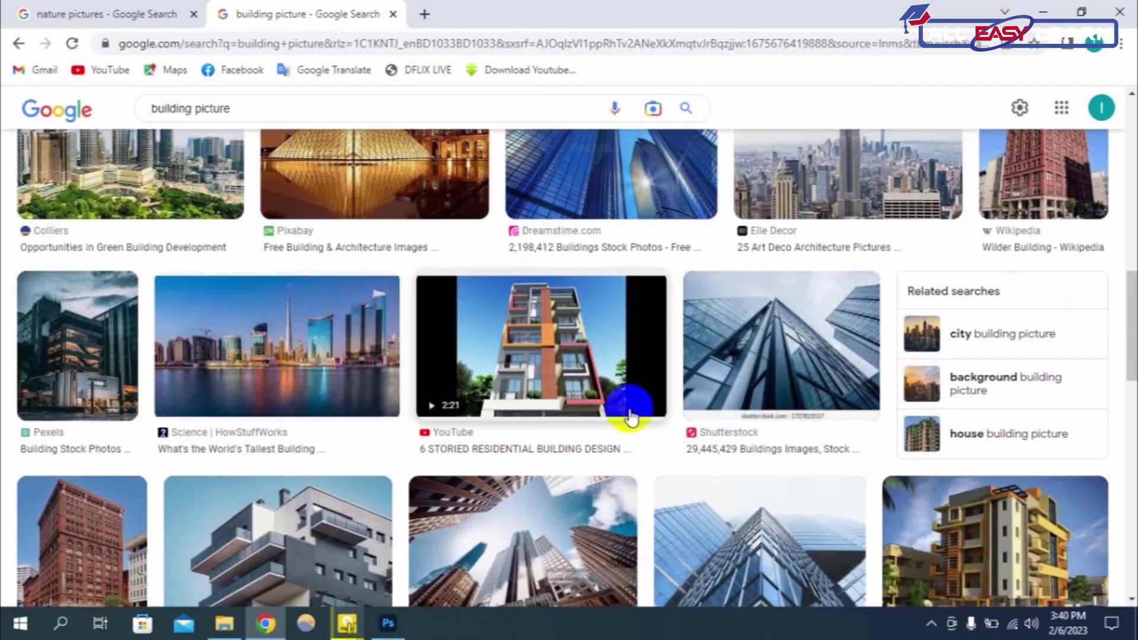
scroll(729, 479, "down", 3)
scroll(736, 472, "up", 4)
scroll(757, 445, "up", 5)
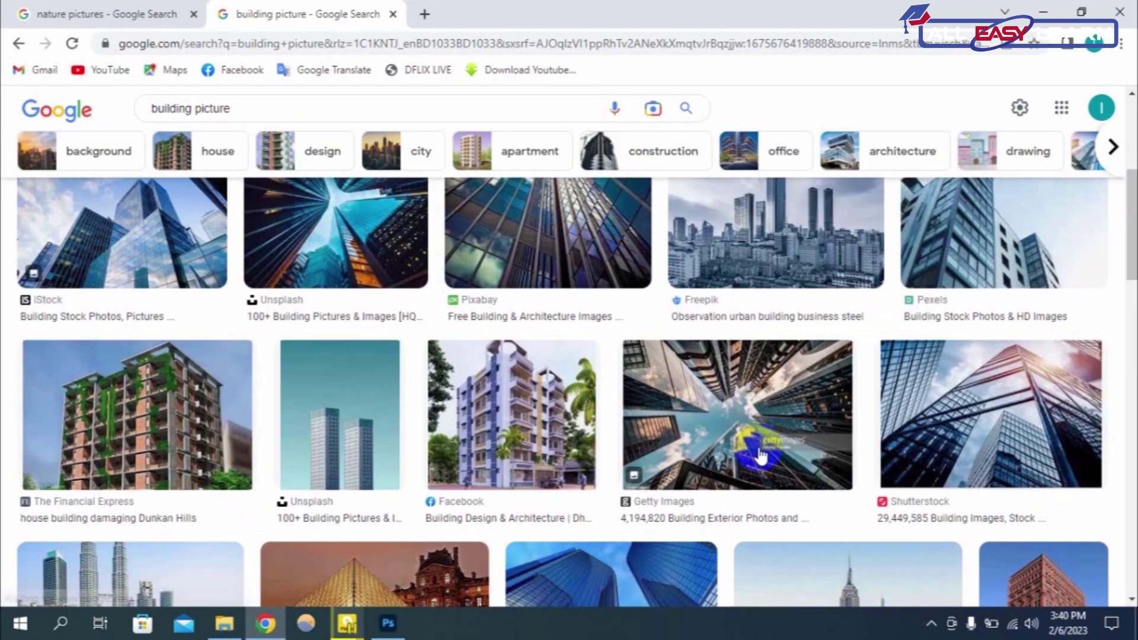
scroll(760, 460, "down", 2)
left_click(667, 438)
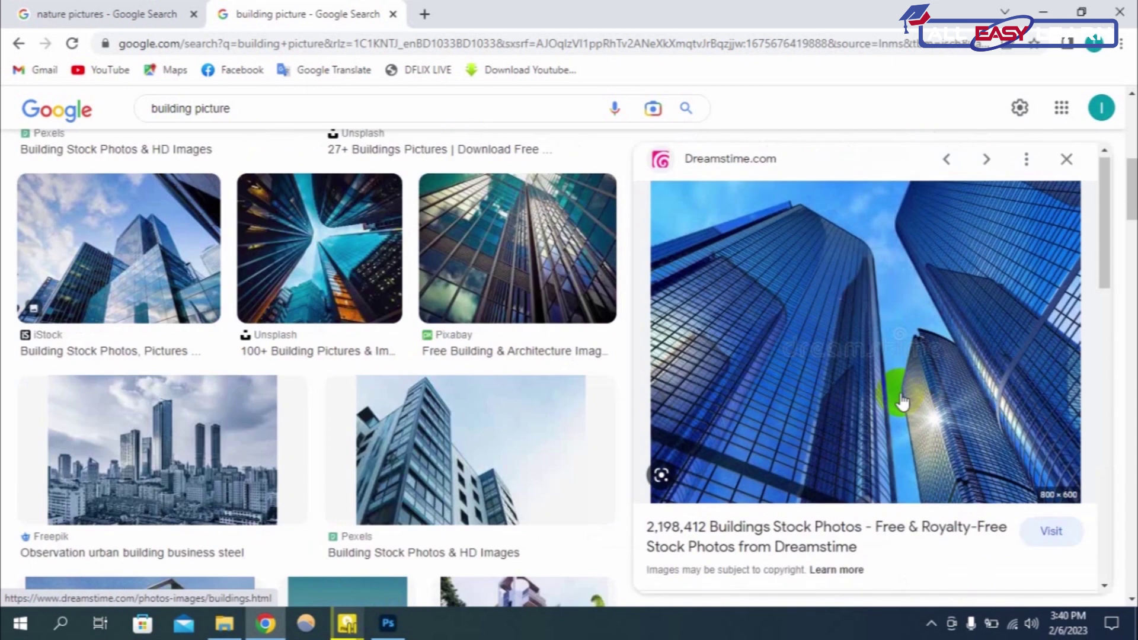
scroll(896, 397, "down", 3)
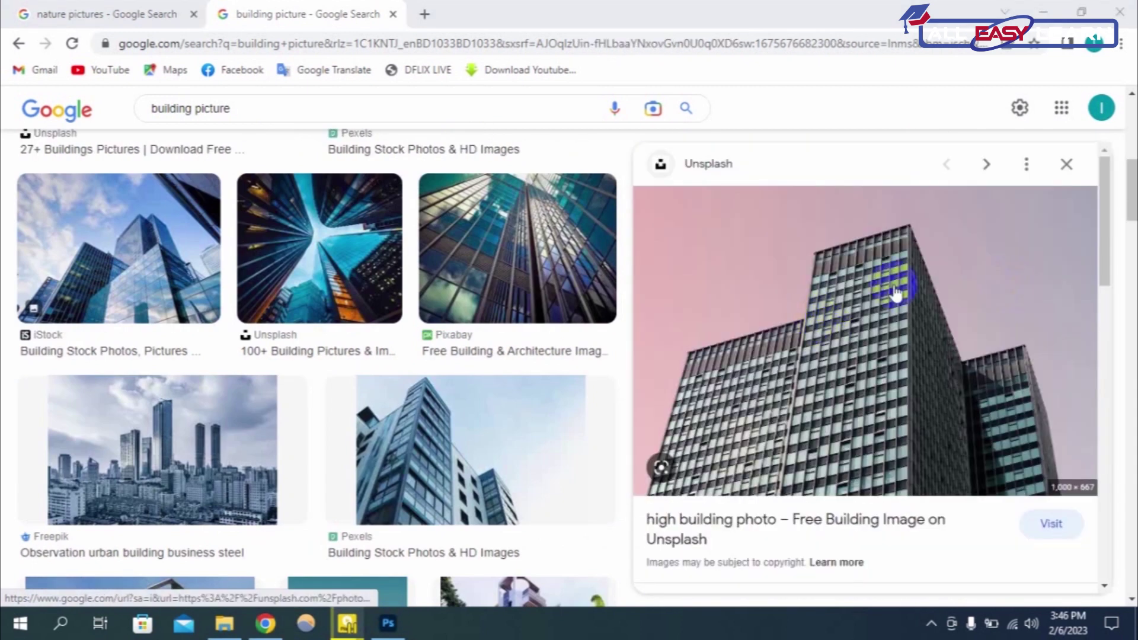
Copy the skyscraper image and return to Photoshop.
right_click(878, 270)
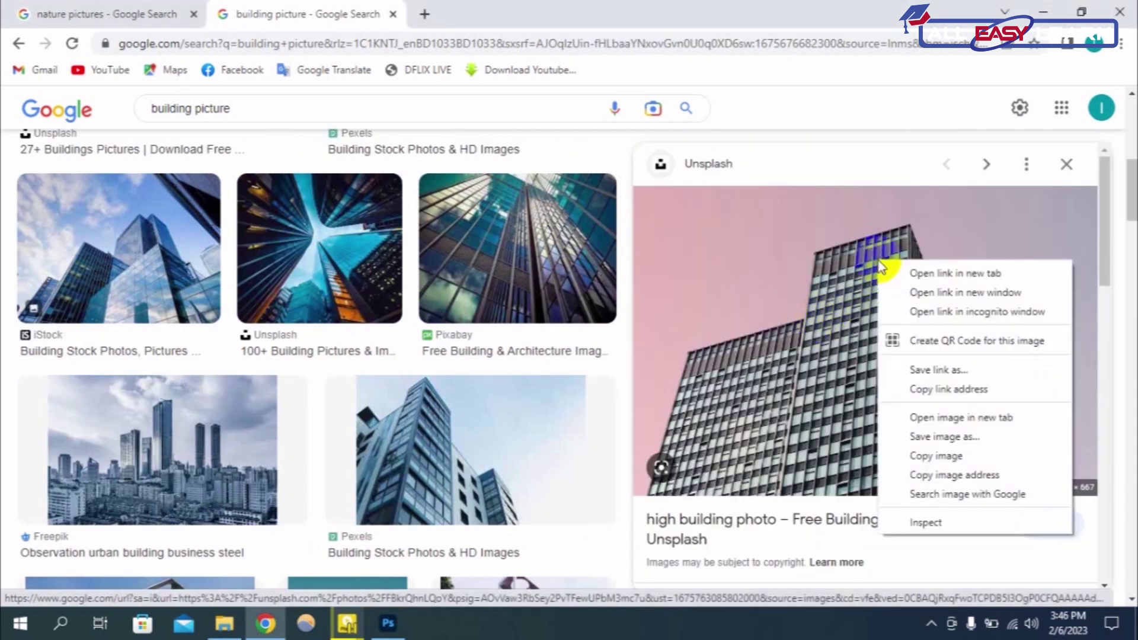
left_click(981, 455)
left_click(388, 623)
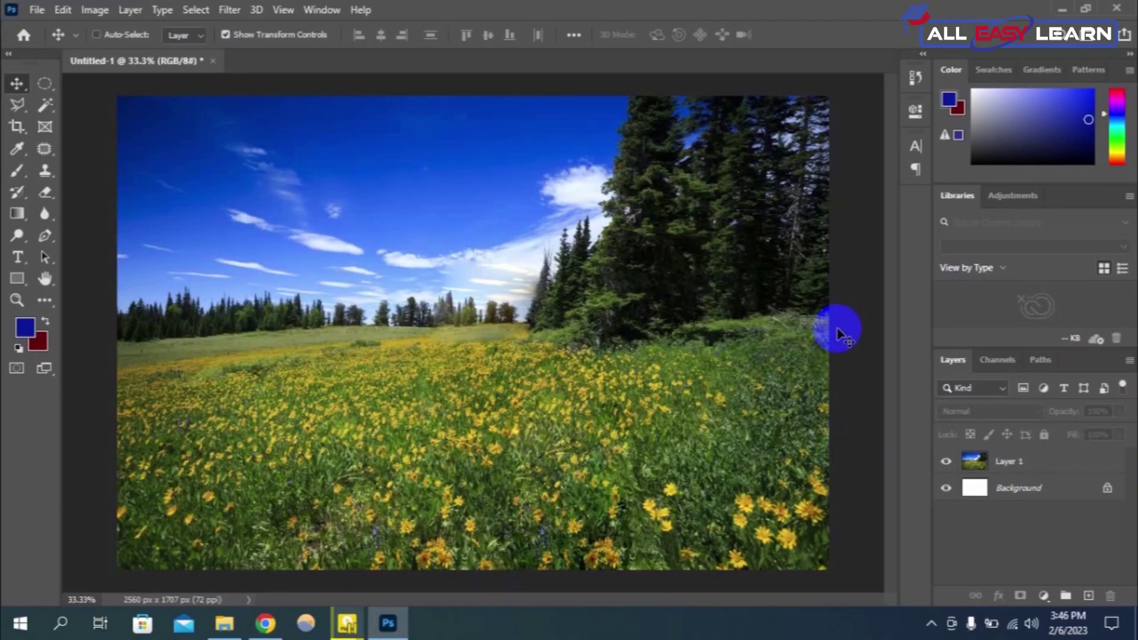
Create a 1000 x 667 px Clipboard-preset document, paste the building photo, and zoom toward its left edge.
key("ctrl+n")
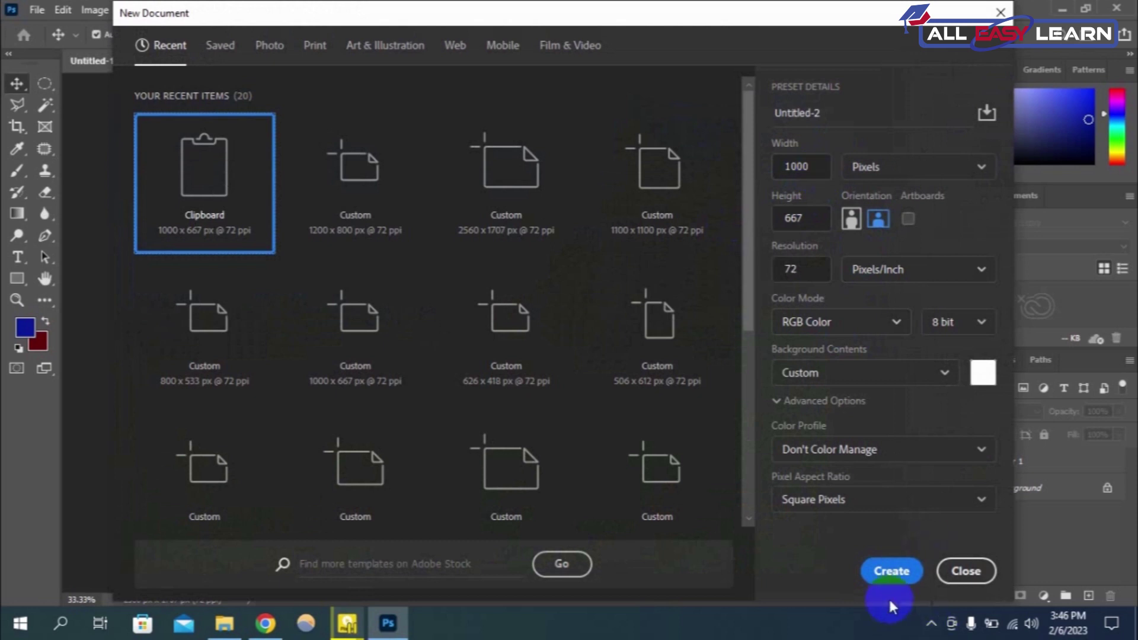
left_click(891, 570)
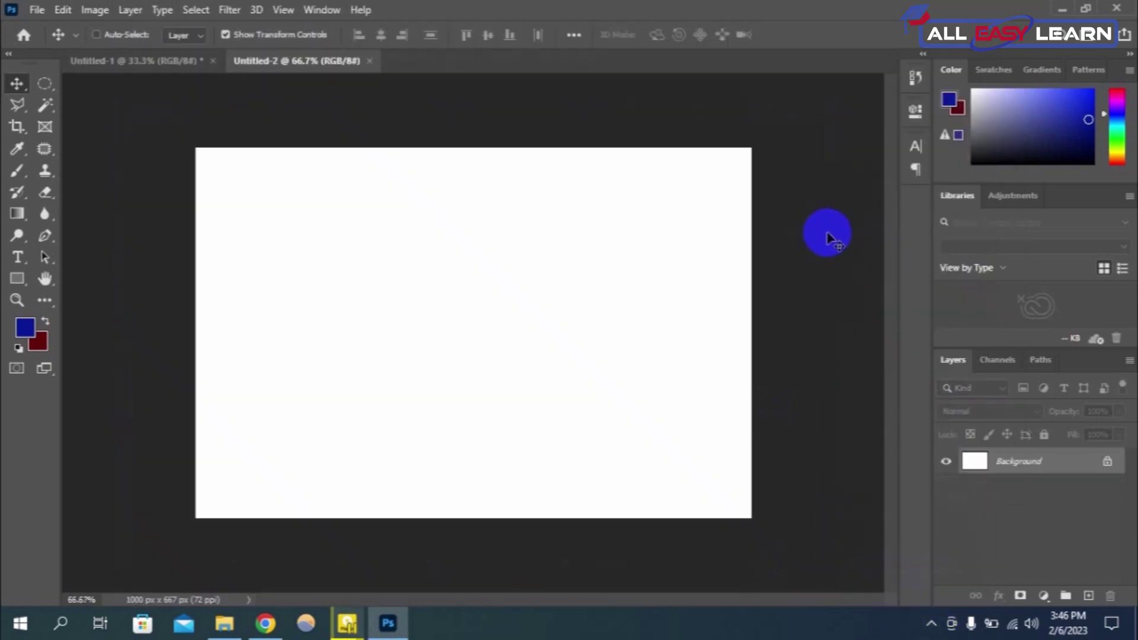
key("ctrl+v")
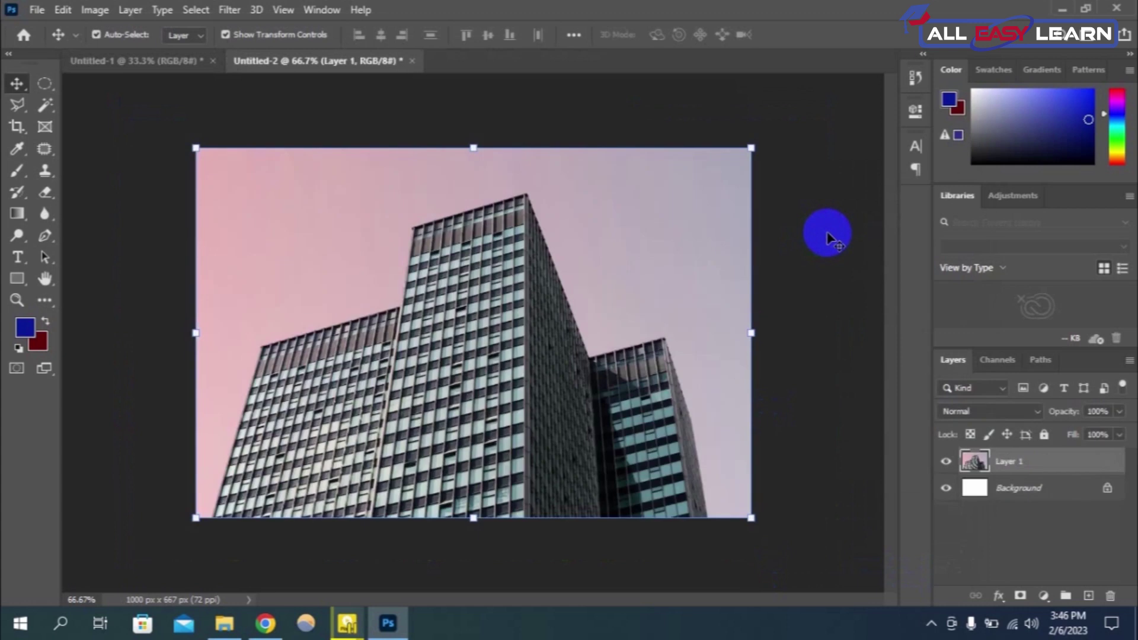
key("ctrl+plus")
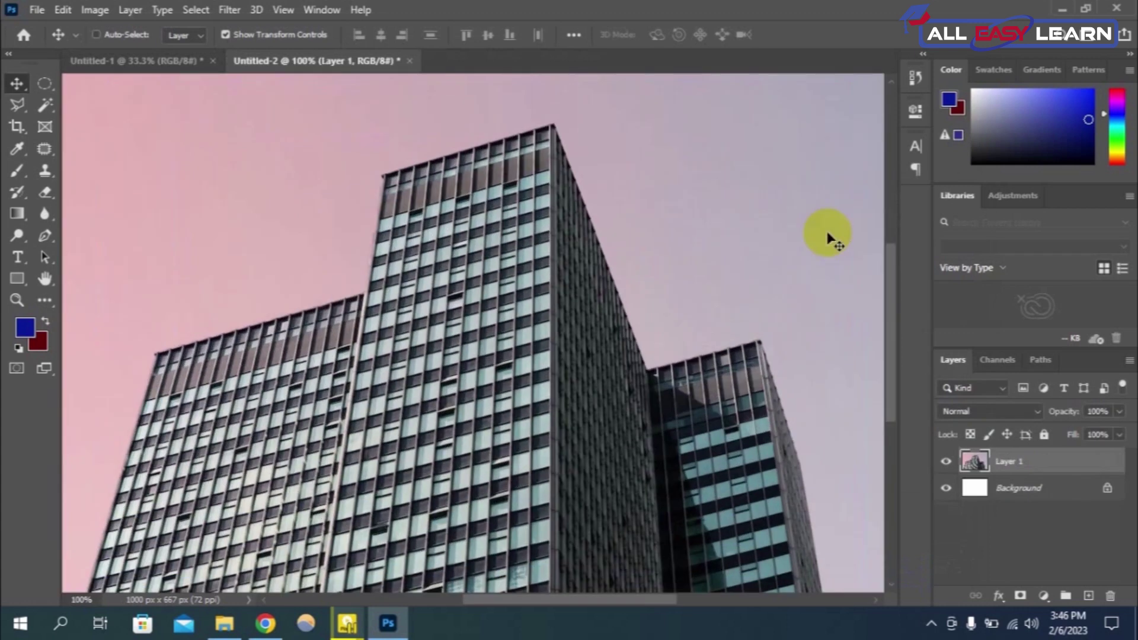
key("ctrl+plus")
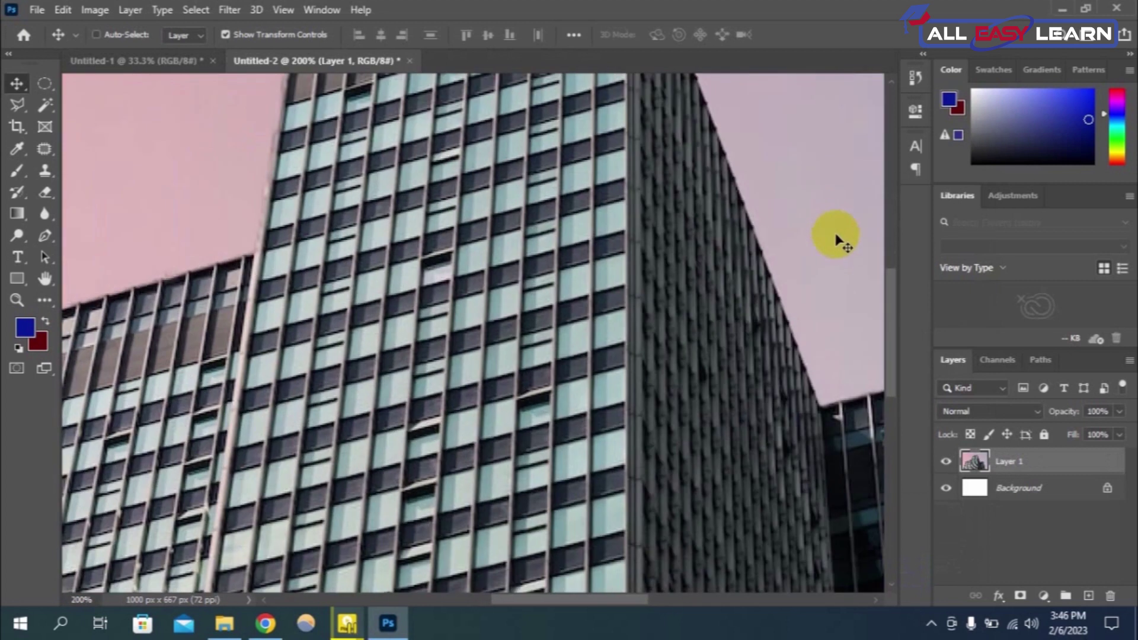
mouse_move(330, 336)
left_mouse_down()
mouse_move(691, 246)
mouse_move(364, 307)
left_mouse_up()
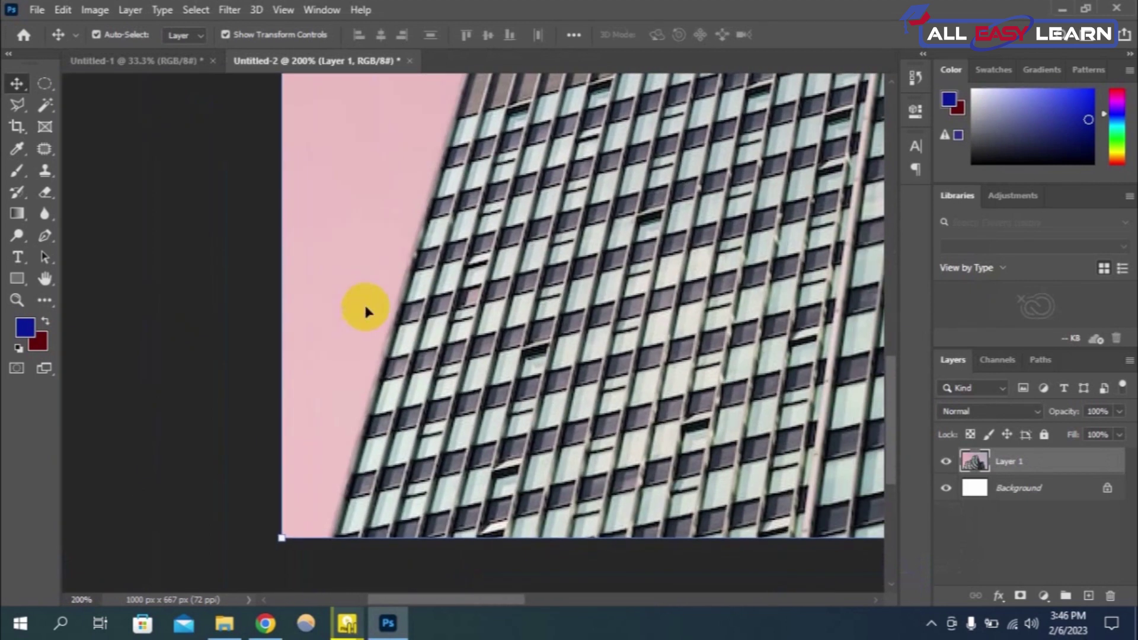
Try a freehand lasso along the building's left edge, then deselect it.
left_click(16, 106)
left_click(89, 105)
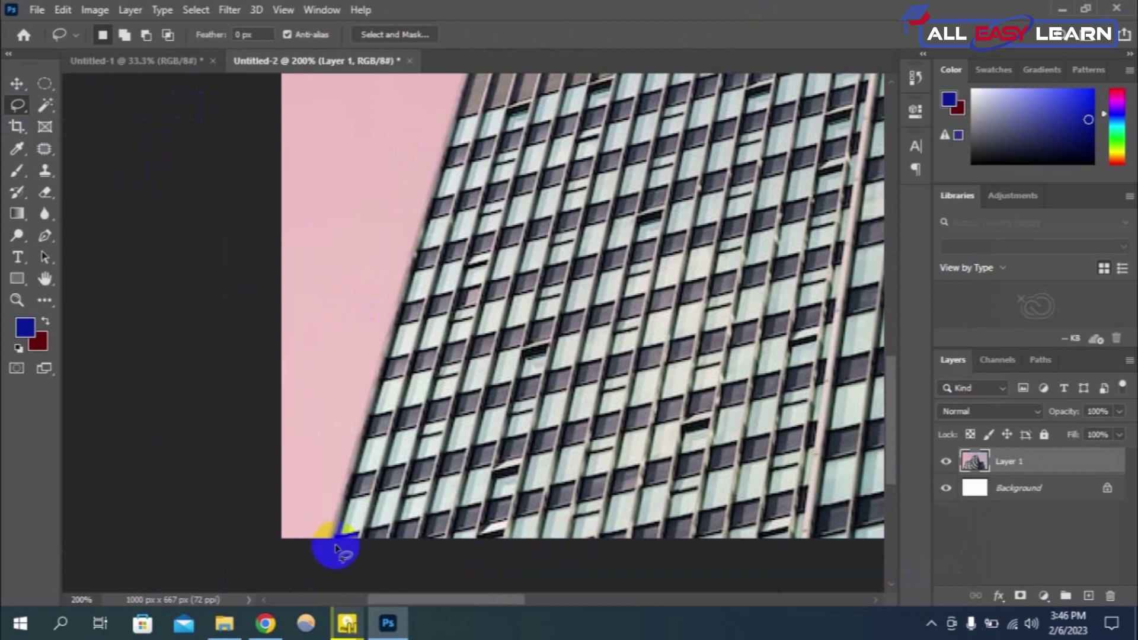
left_click_drag(324, 537, 417, 207)
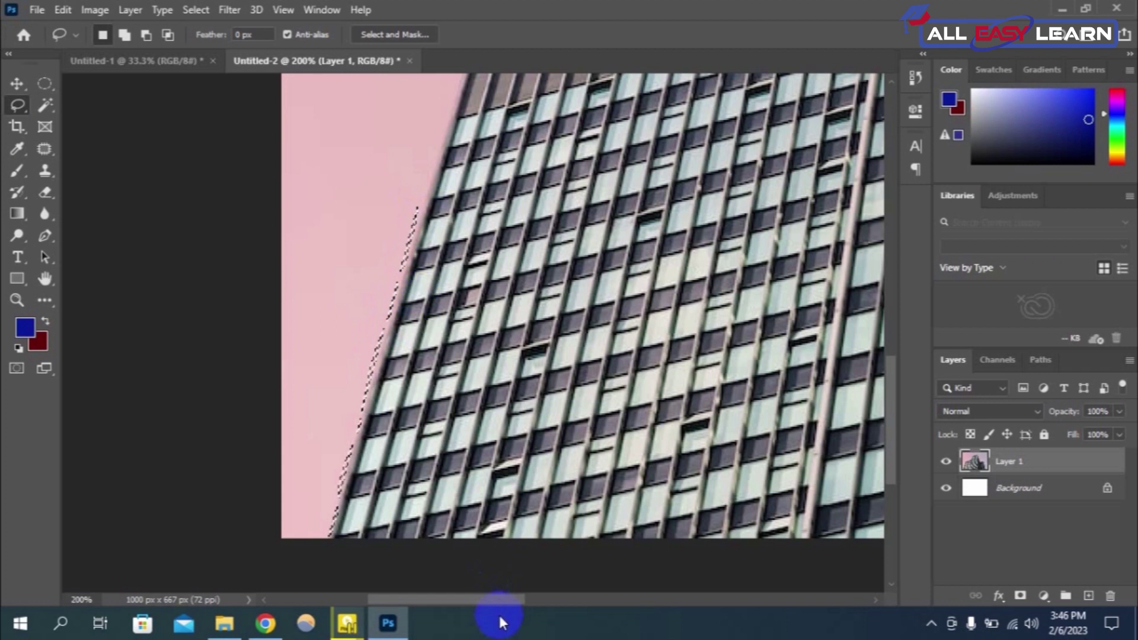
key("ctrl+d")
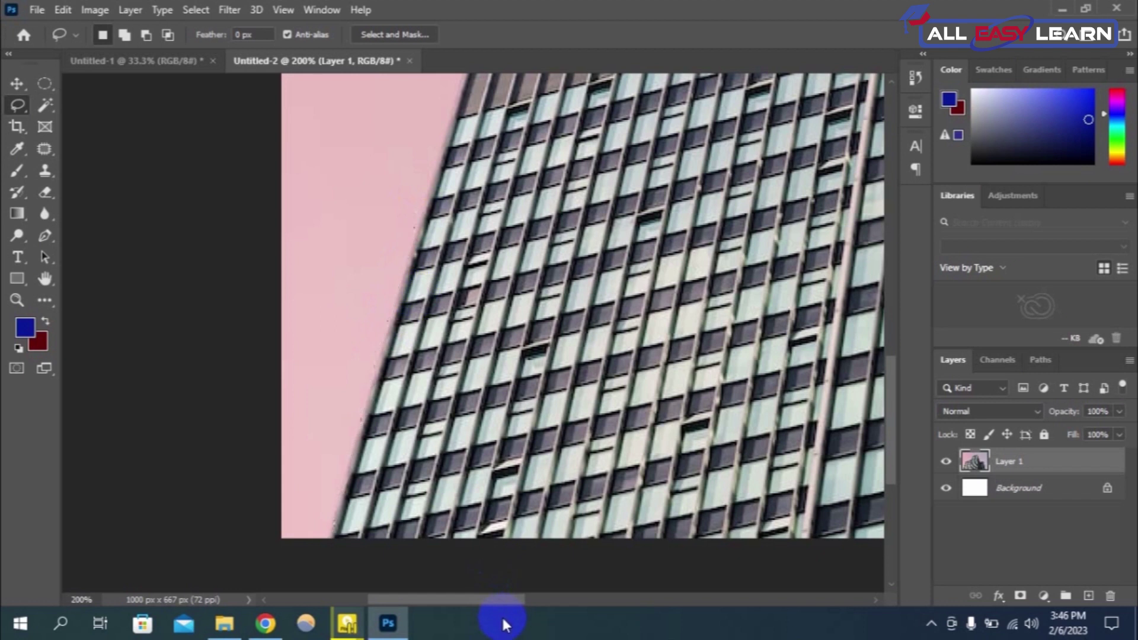
With the Polygonal Lasso, outline the skyscrapers' rooflines from the top-left corner to the right roof corner.
right_click(18, 101)
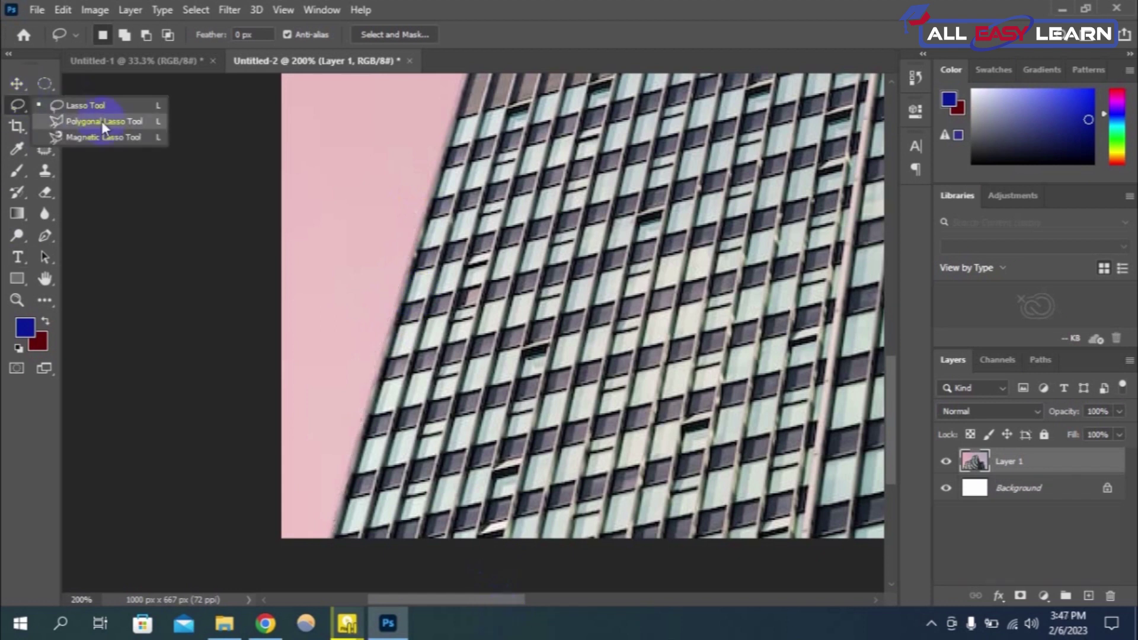
left_click(119, 121)
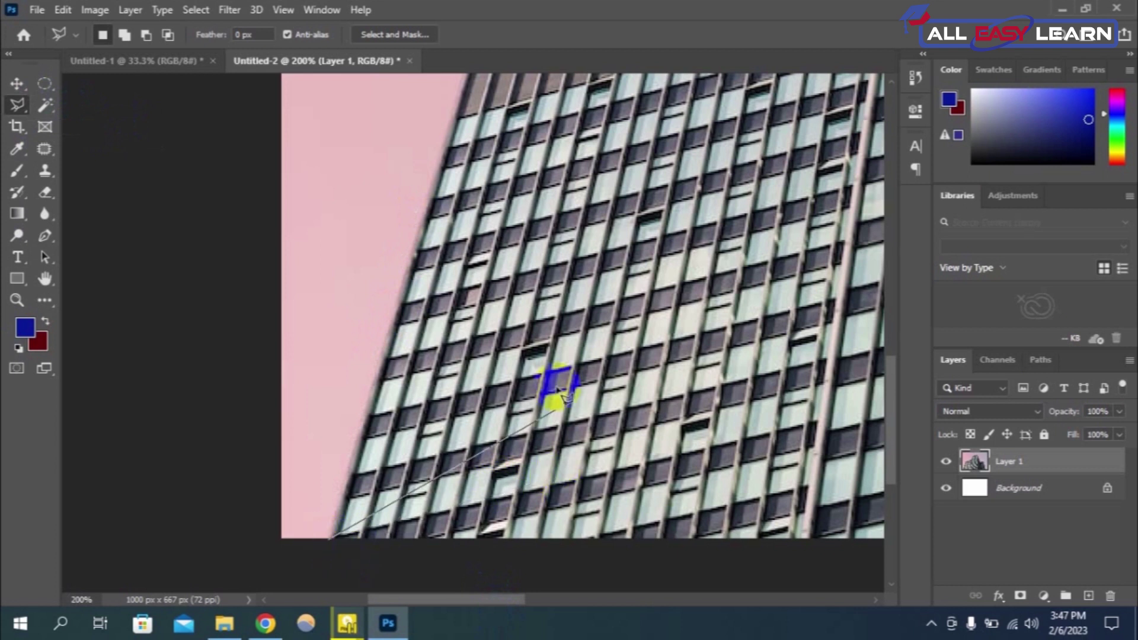
left_click_drag(567, 348, 444, 601)
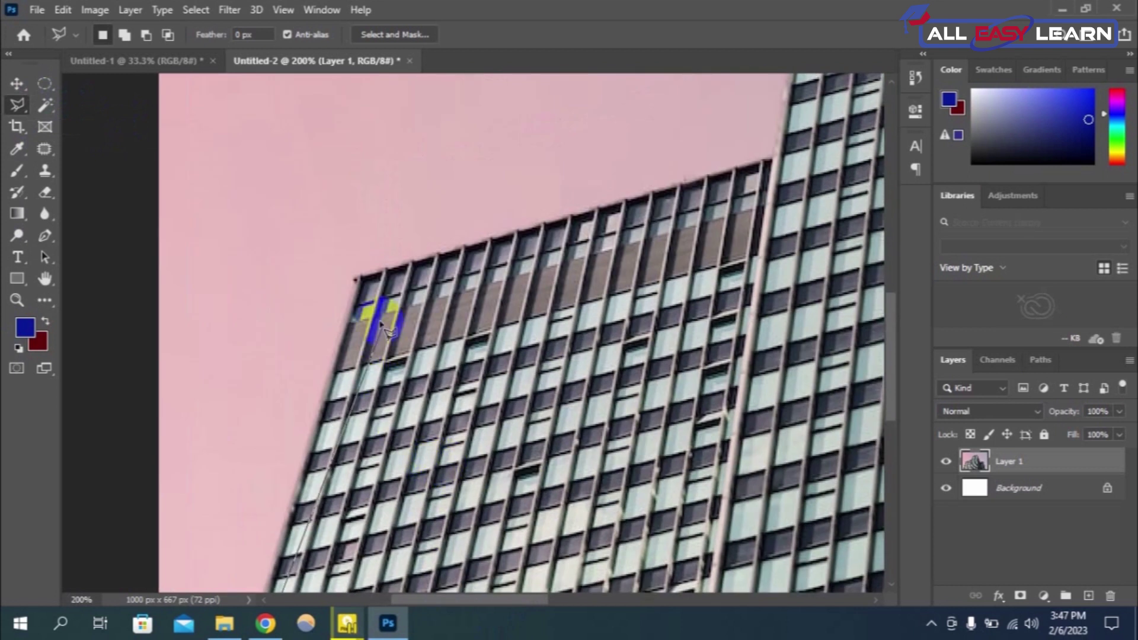
left_click(359, 280)
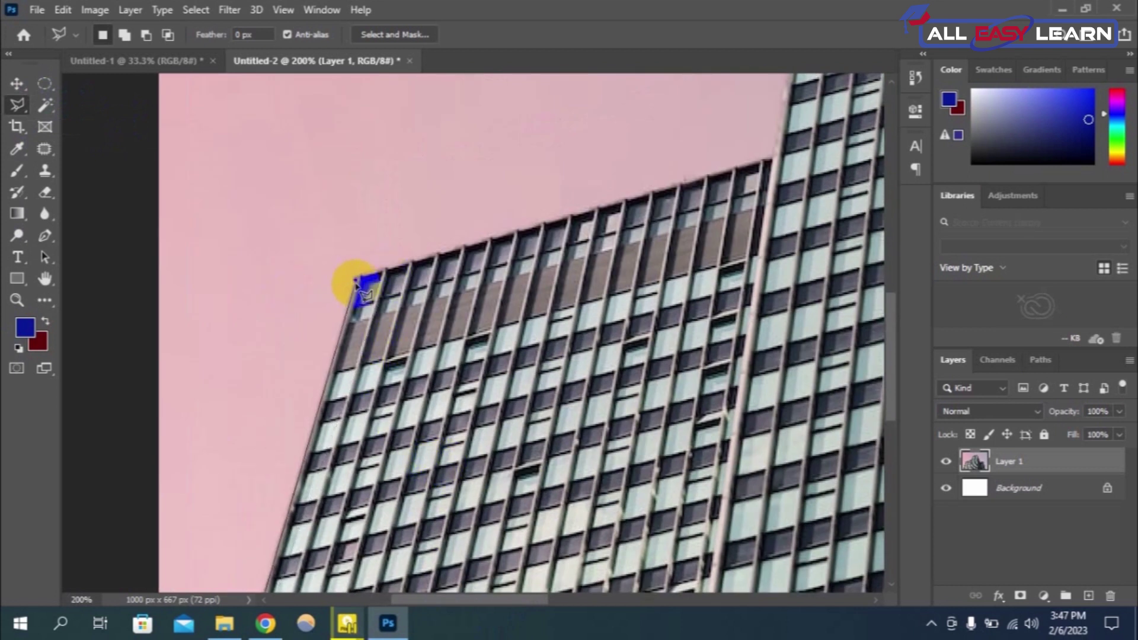
left_click_drag(359, 280, 133, 374)
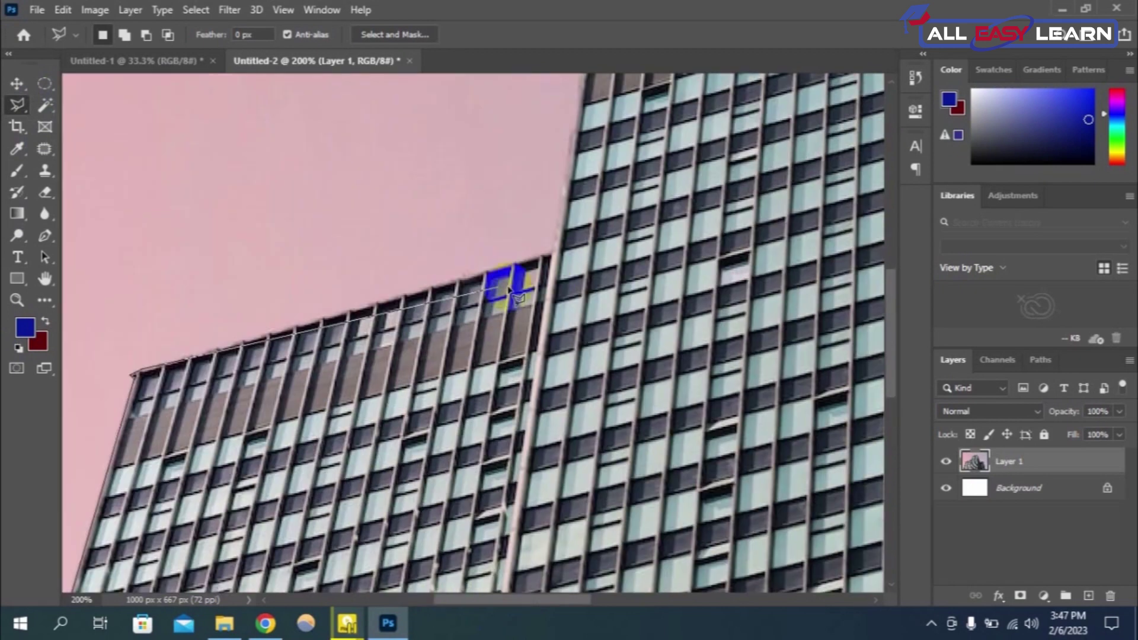
left_click(550, 252)
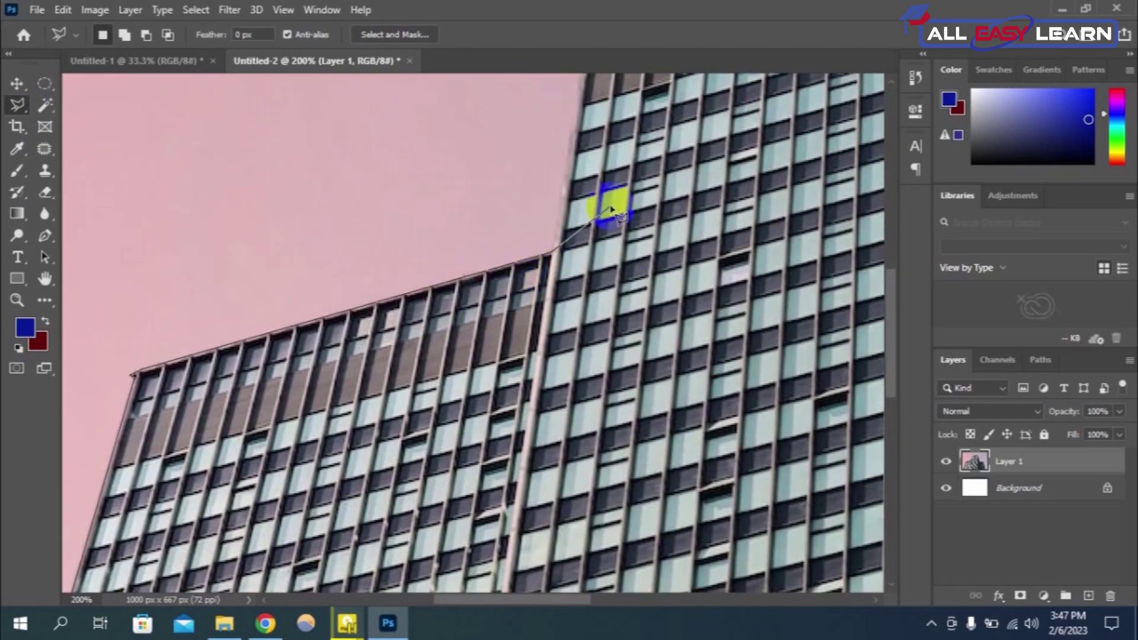
left_click_drag(609, 206, 540, 436)
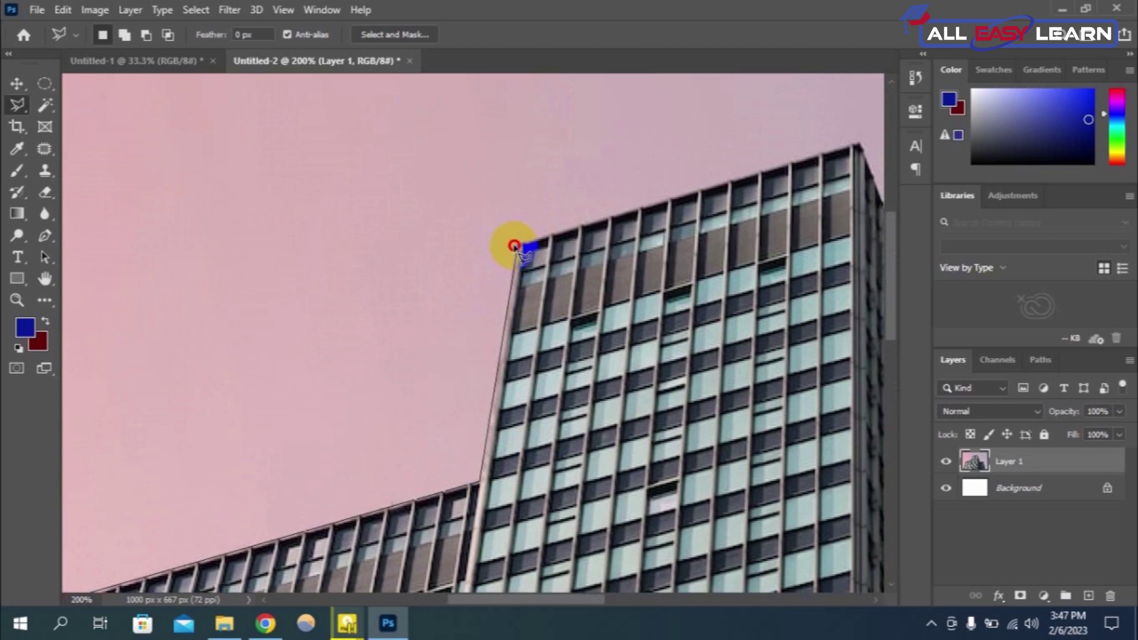
left_click_drag(861, 149, 436, 451)
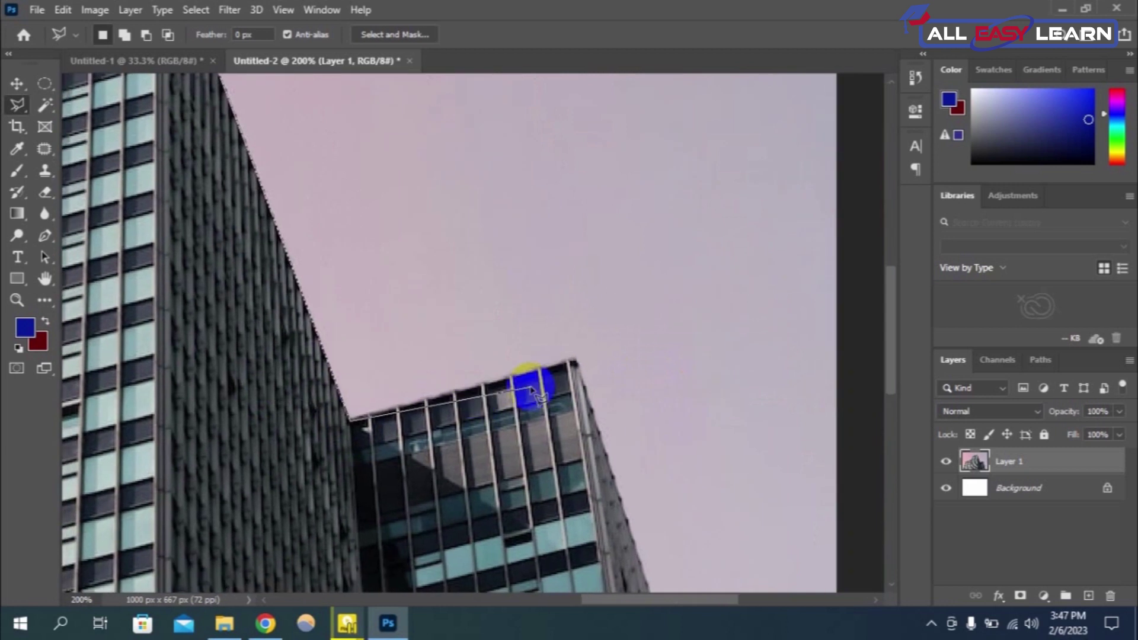
left_click(572, 363)
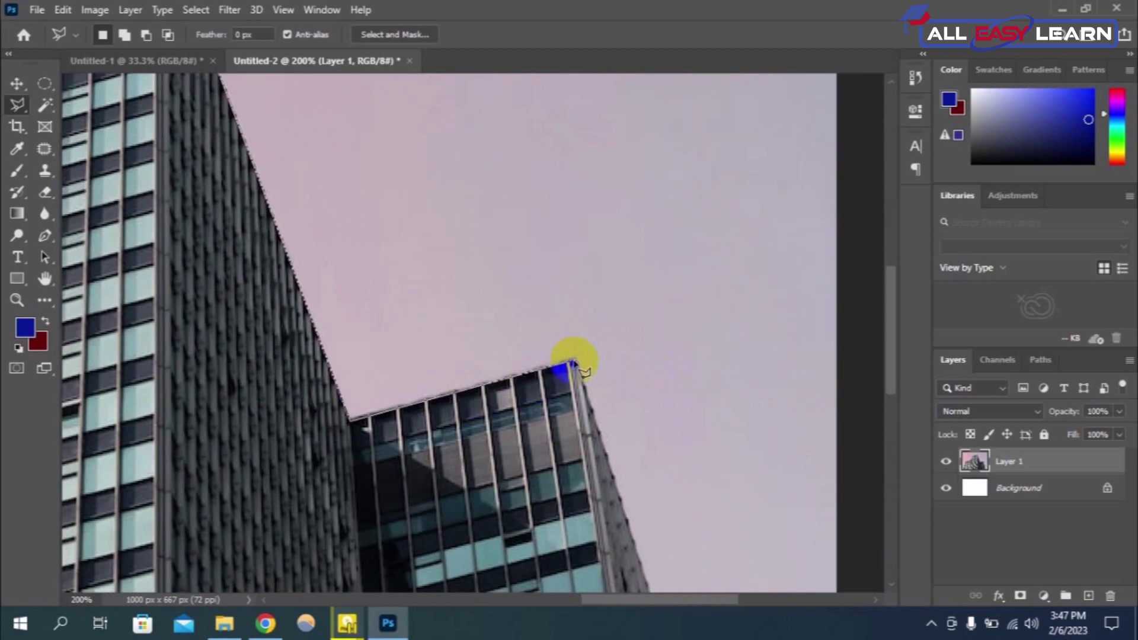
Continue the outline down the right edge, along the image bottom, and close it at the start.
left_click_drag(643, 445, 559, 287)
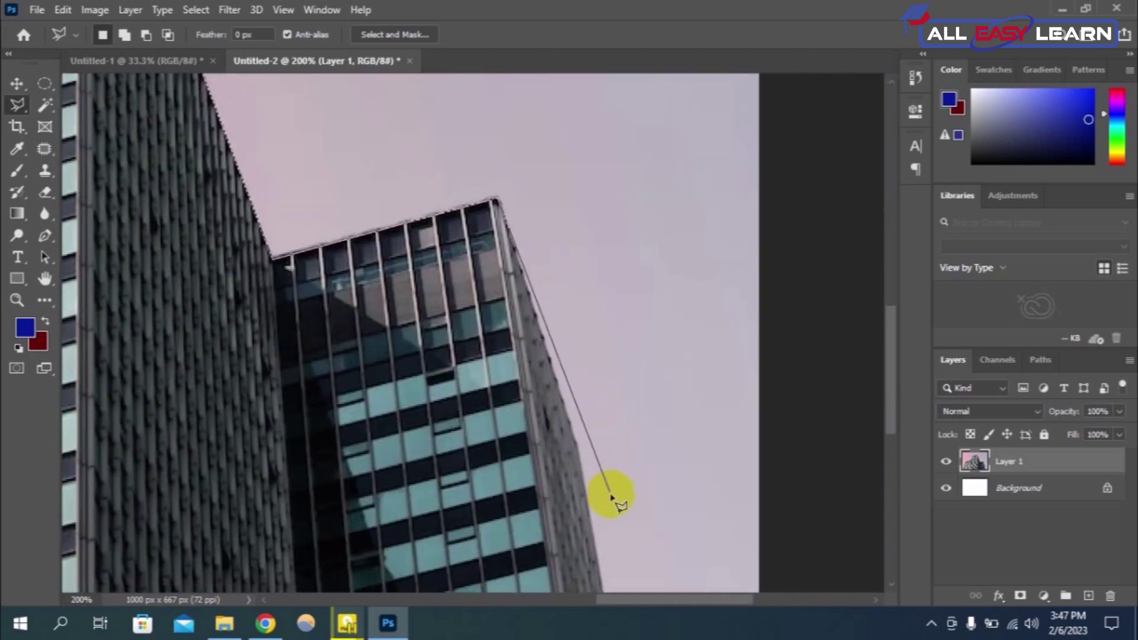
left_click(574, 443)
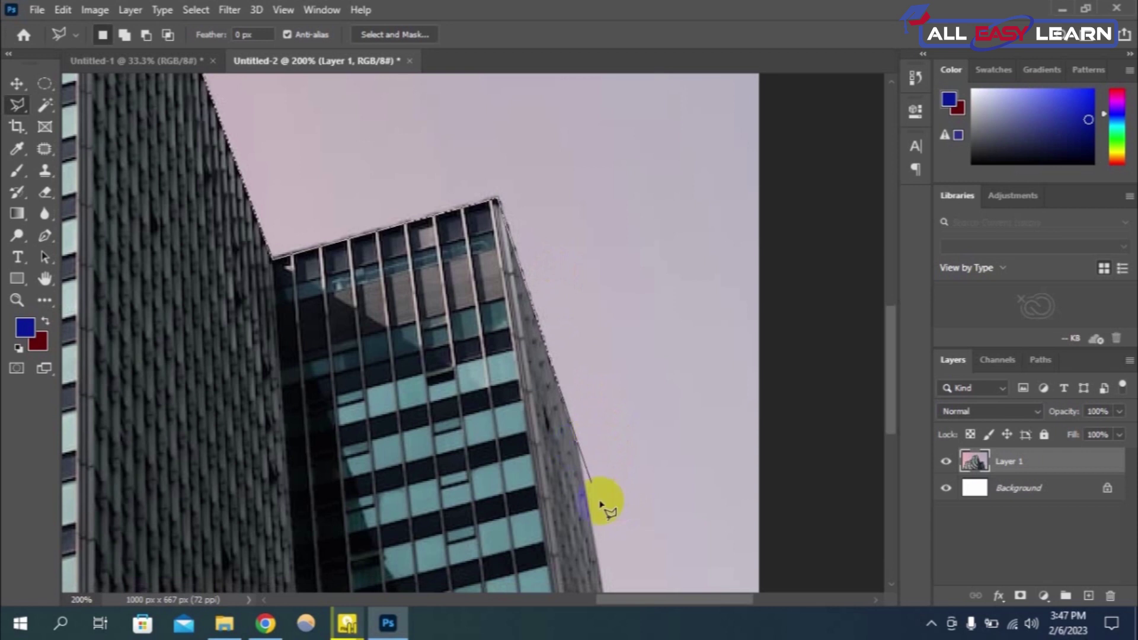
left_click_drag(605, 501, 559, 280)
left_click(560, 439)
double_click(586, 500)
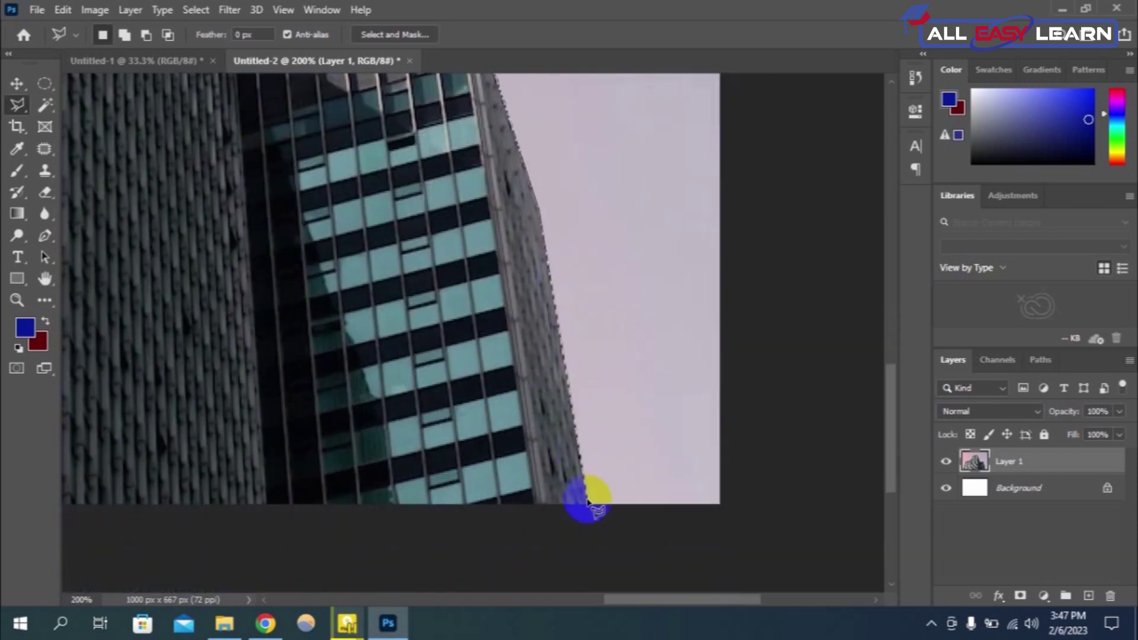
left_click(509, 501)
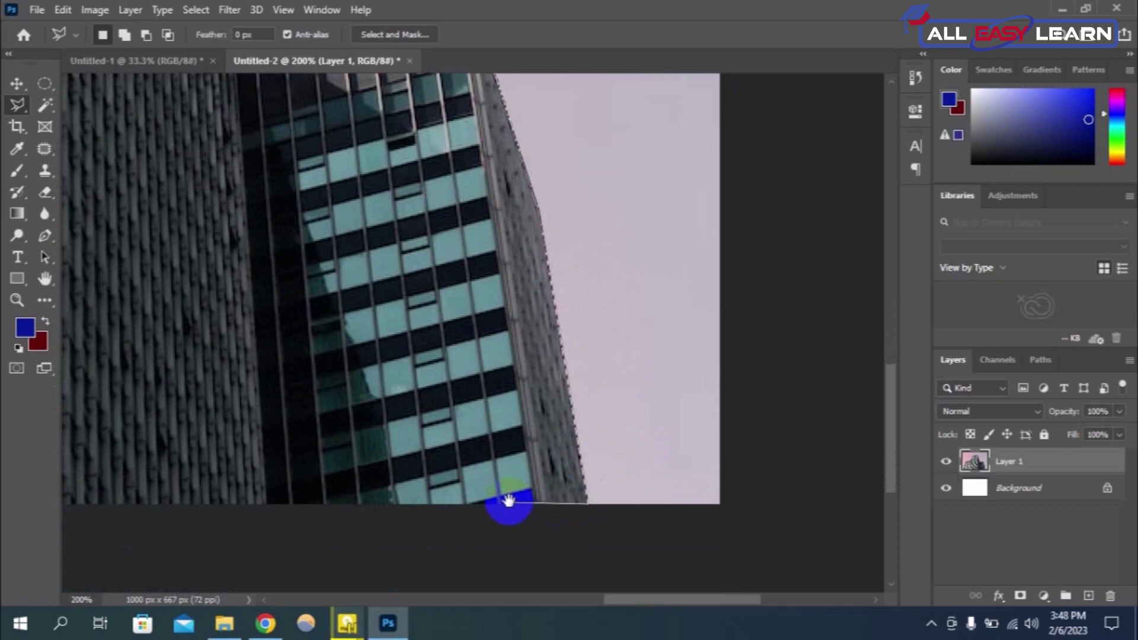
left_click_drag(509, 501, 767, 393)
left_click_drag(160, 449, 696, 490)
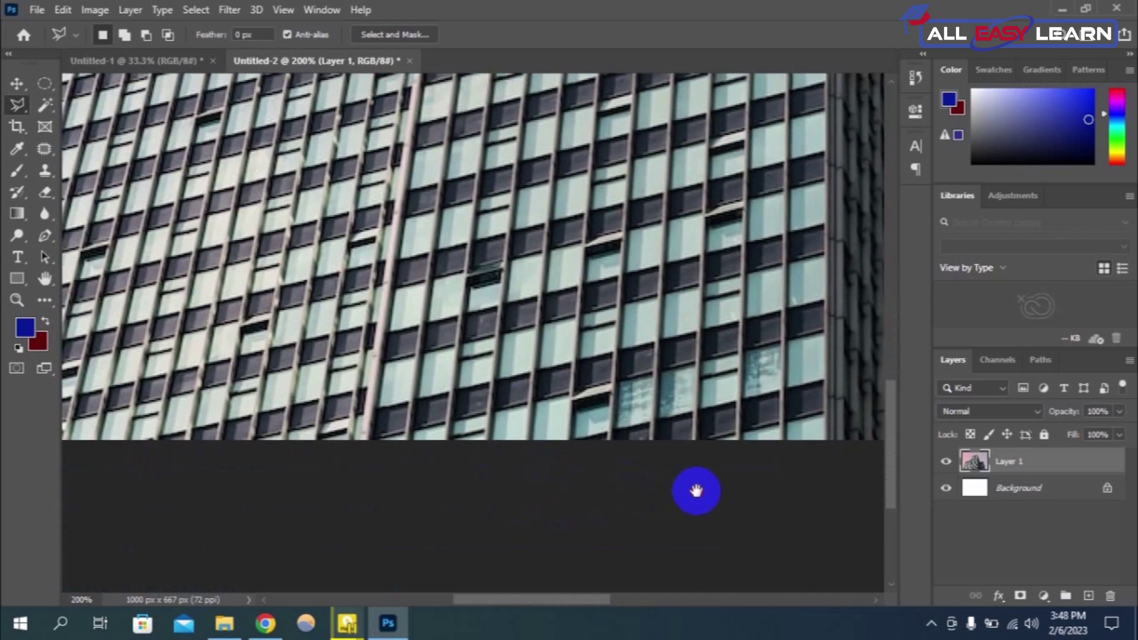
left_click_drag(432, 508, 729, 508)
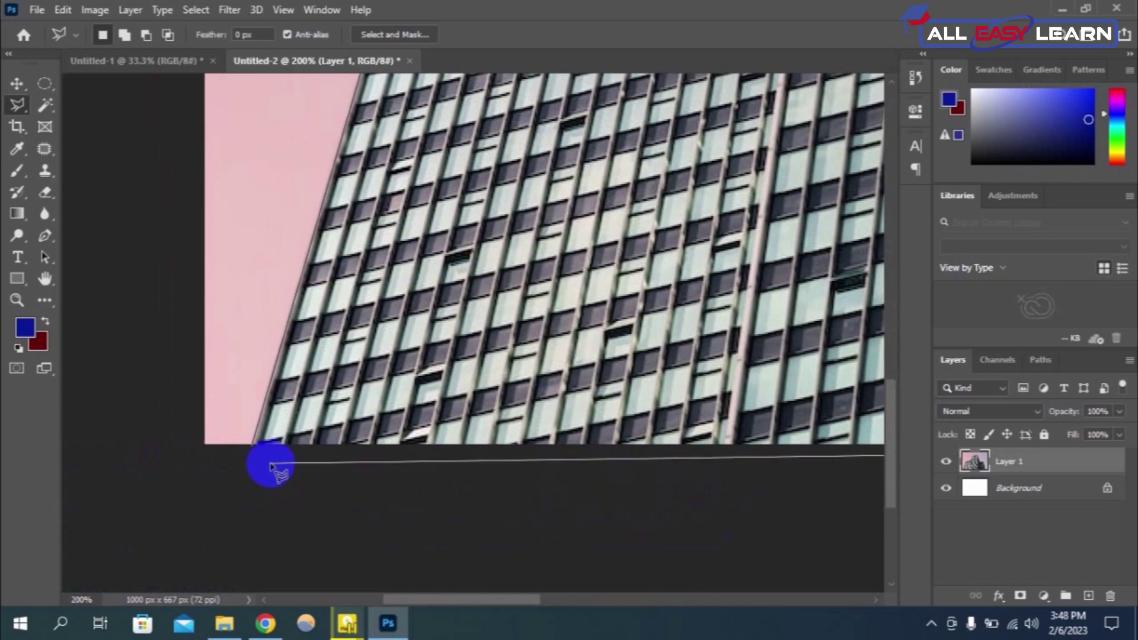
left_click(252, 445)
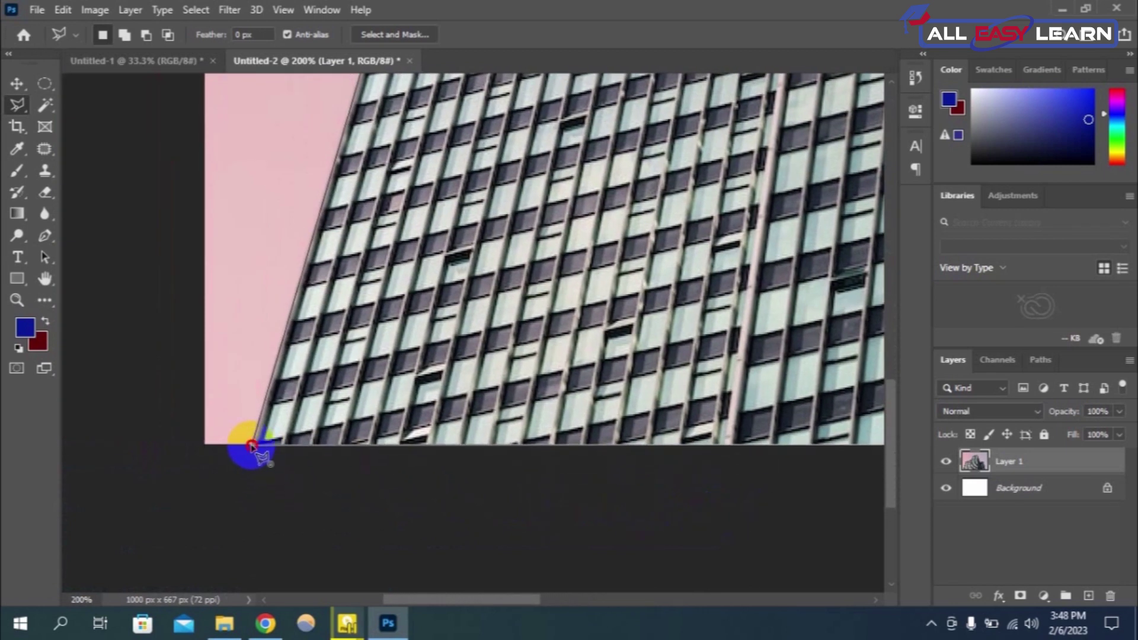
left_click(16, 84)
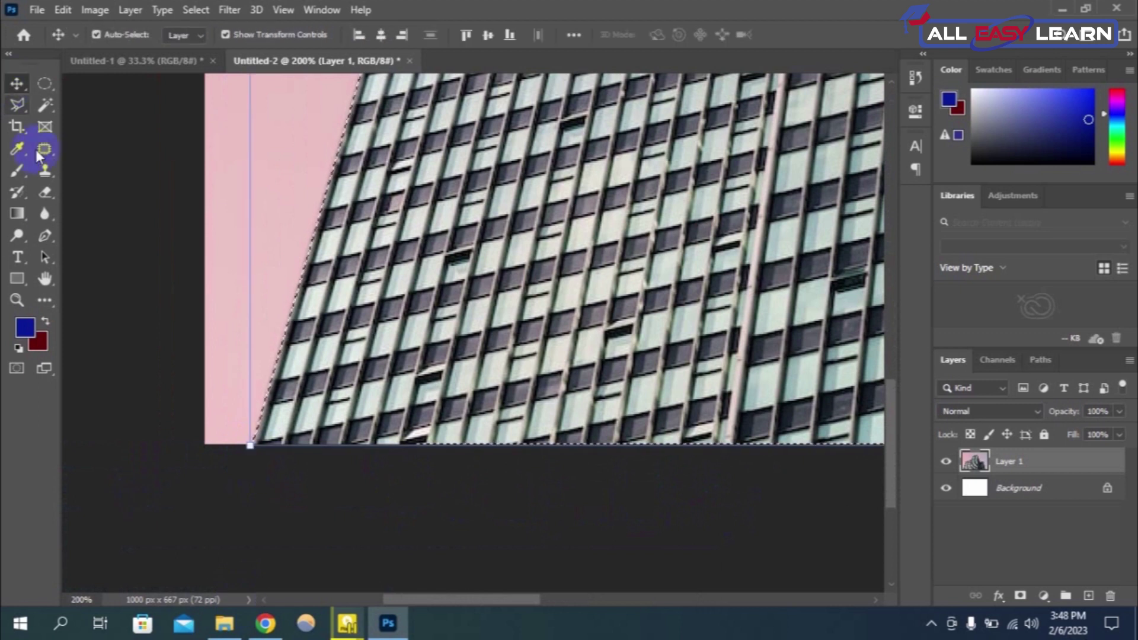
key("ctrl+minus")
key("ctrl+minus")
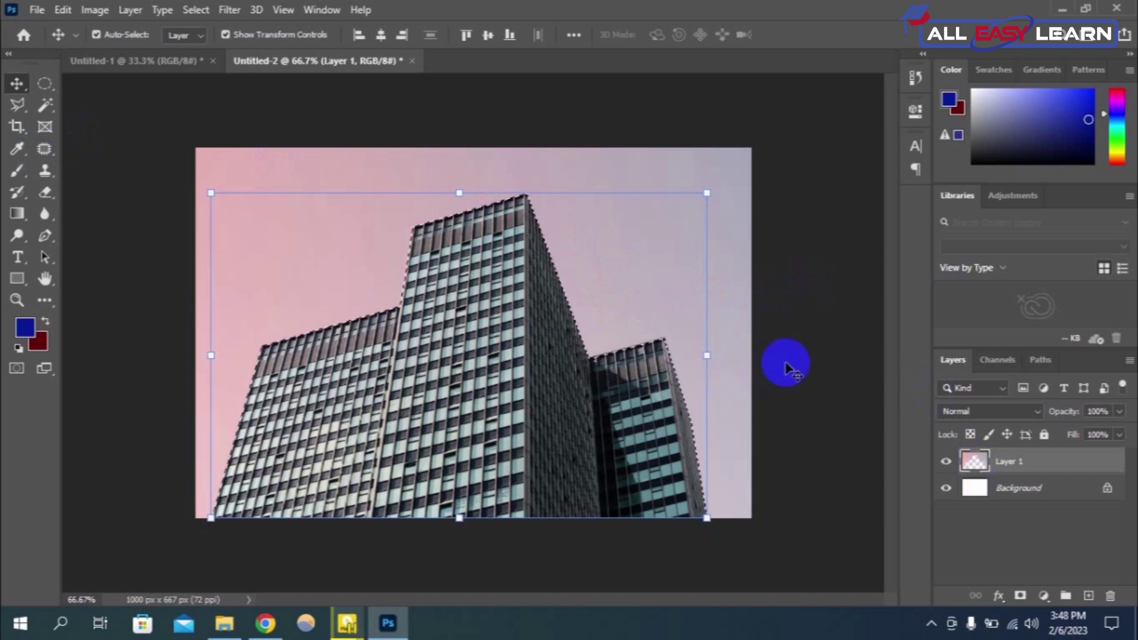
key("Delete")
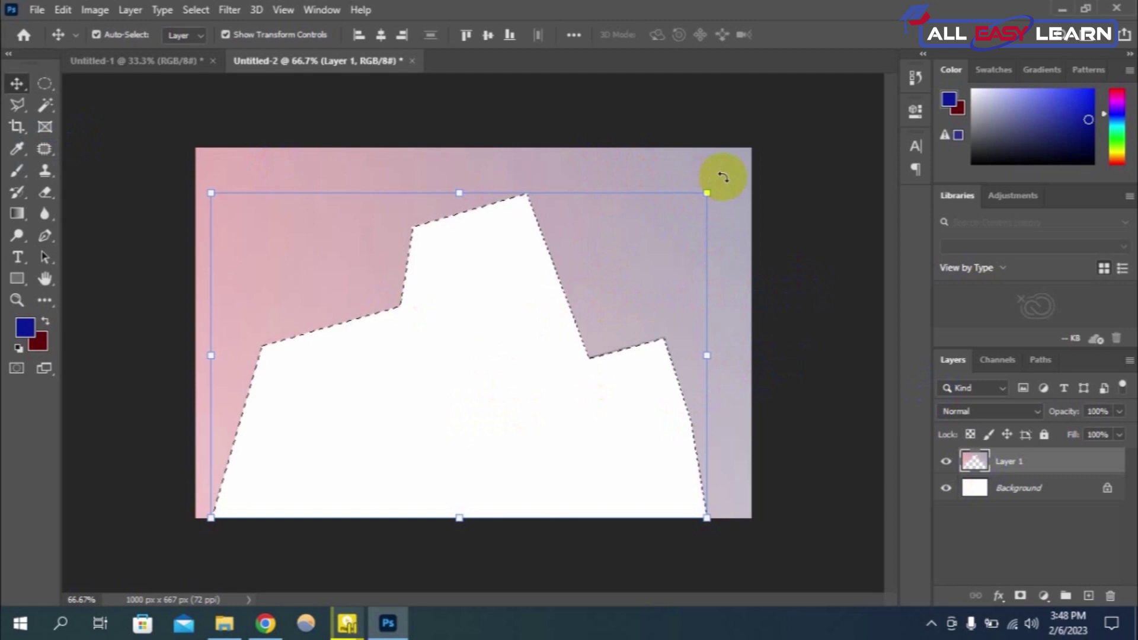
key("ctrl")
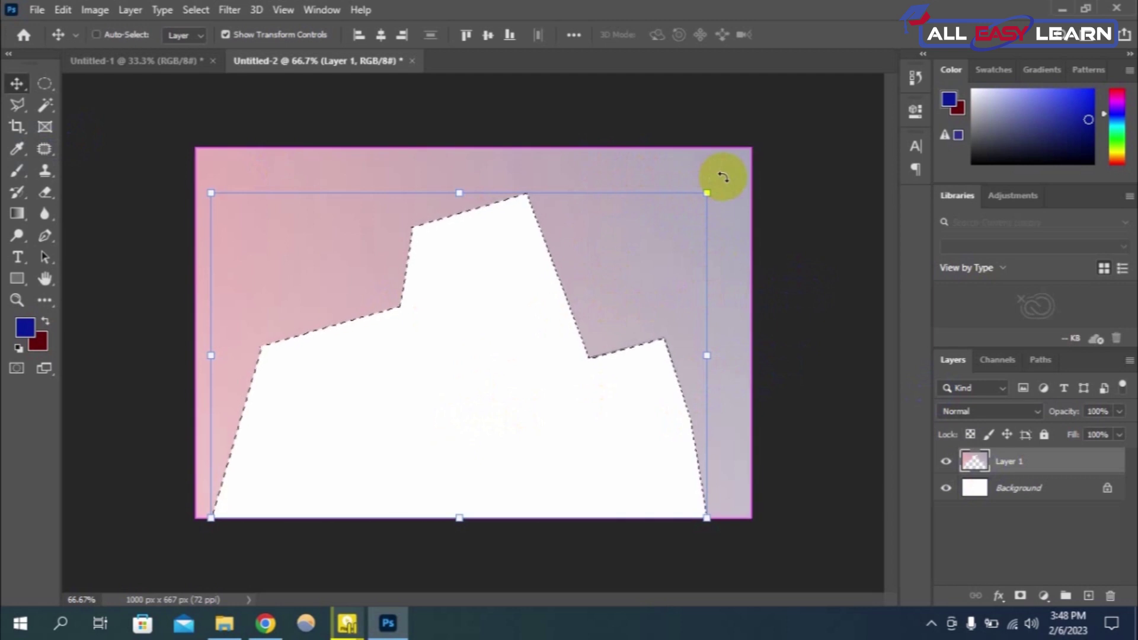
left_click(23, 37)
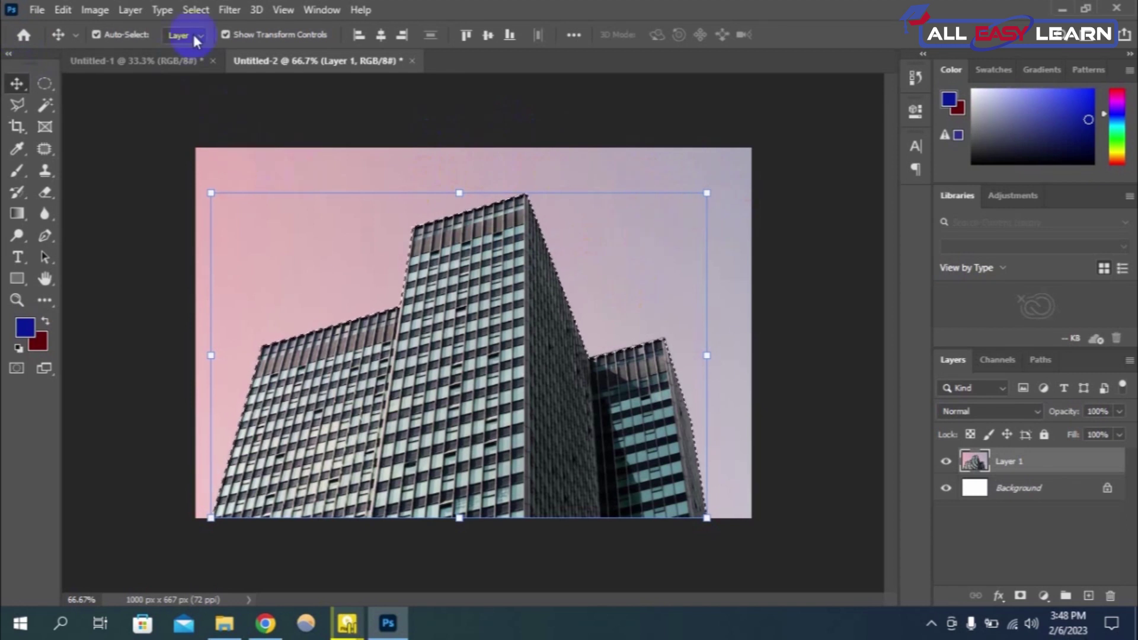
Inverse the selection, delete the pink sky, and switch to Chrome.
left_click(196, 10)
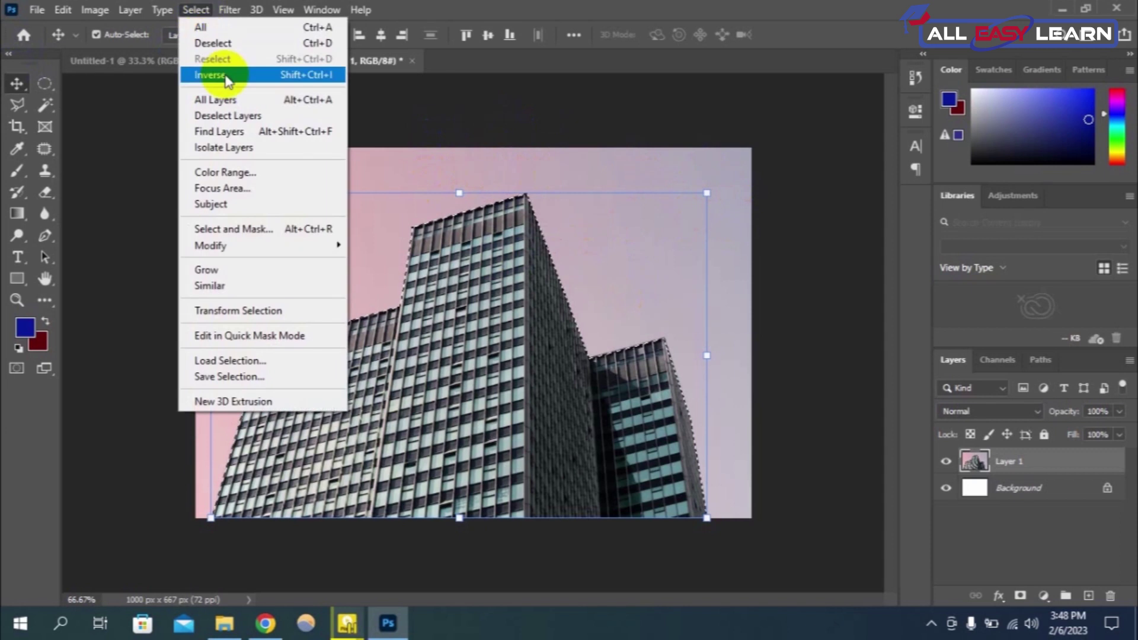
left_click(223, 75)
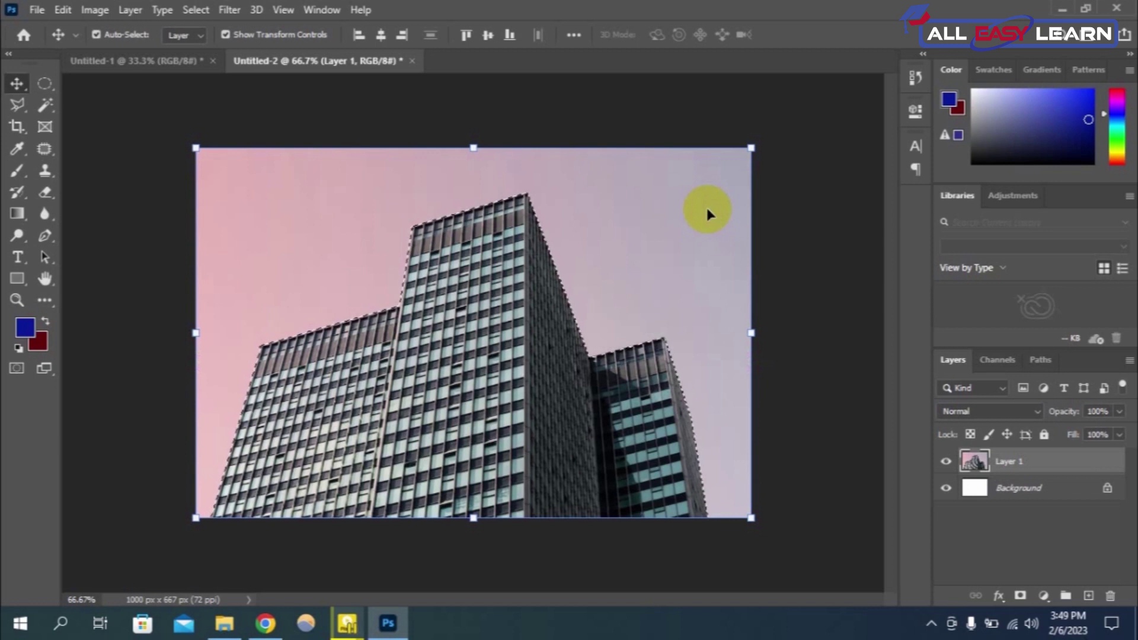
key("Delete")
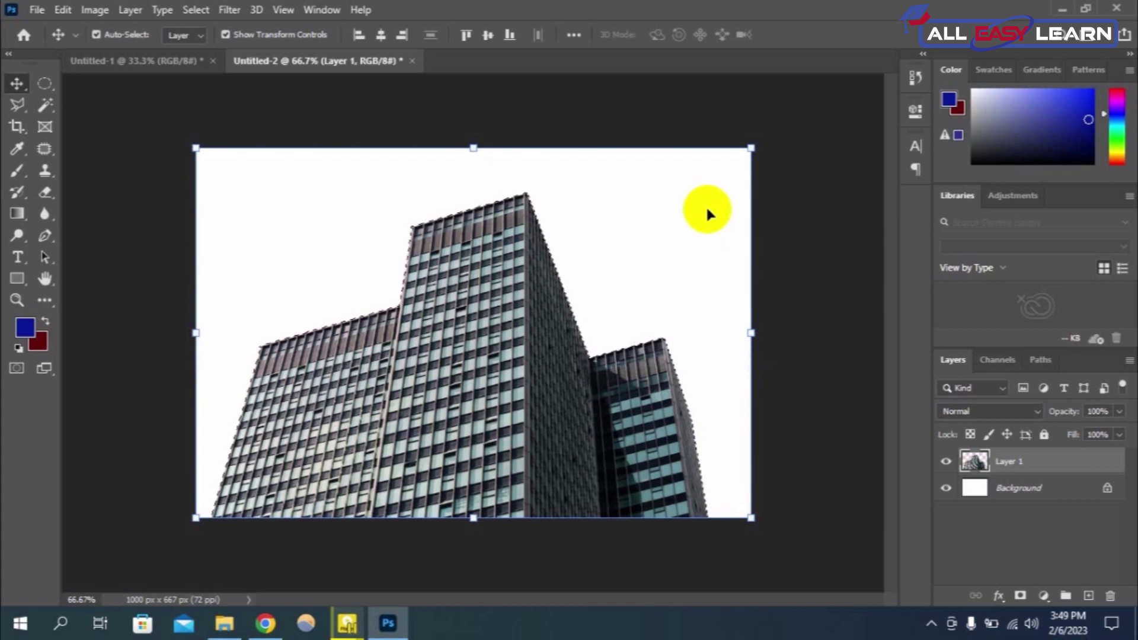
left_click(265, 623)
Search Google Images for 'sky pictures' in a new tab.
left_click(433, 15)
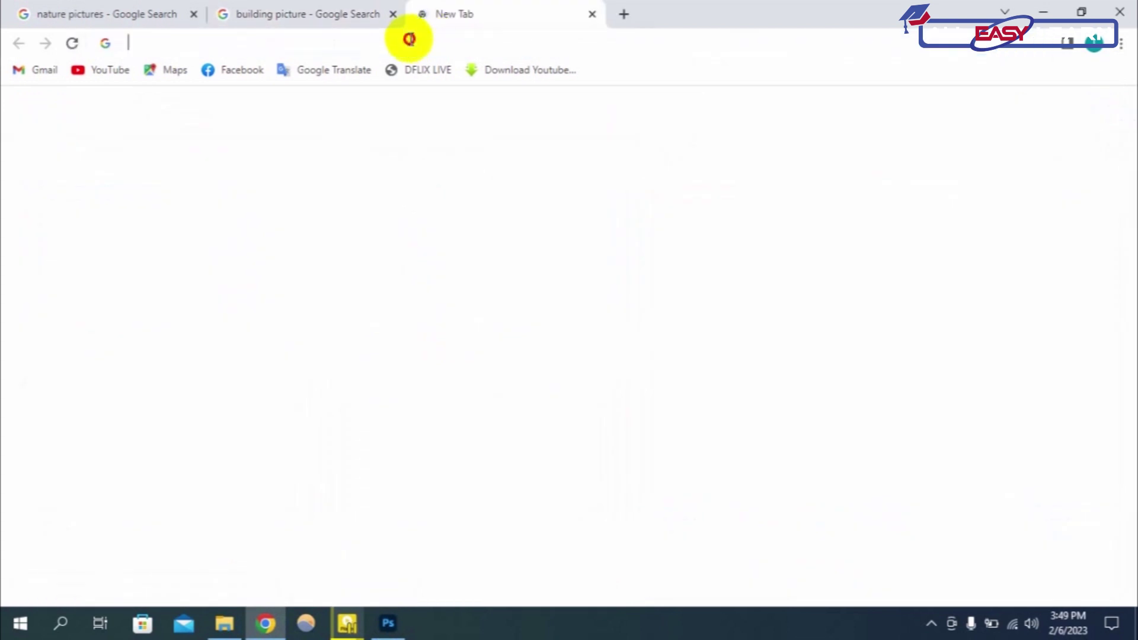
left_click(408, 39)
type("sky")
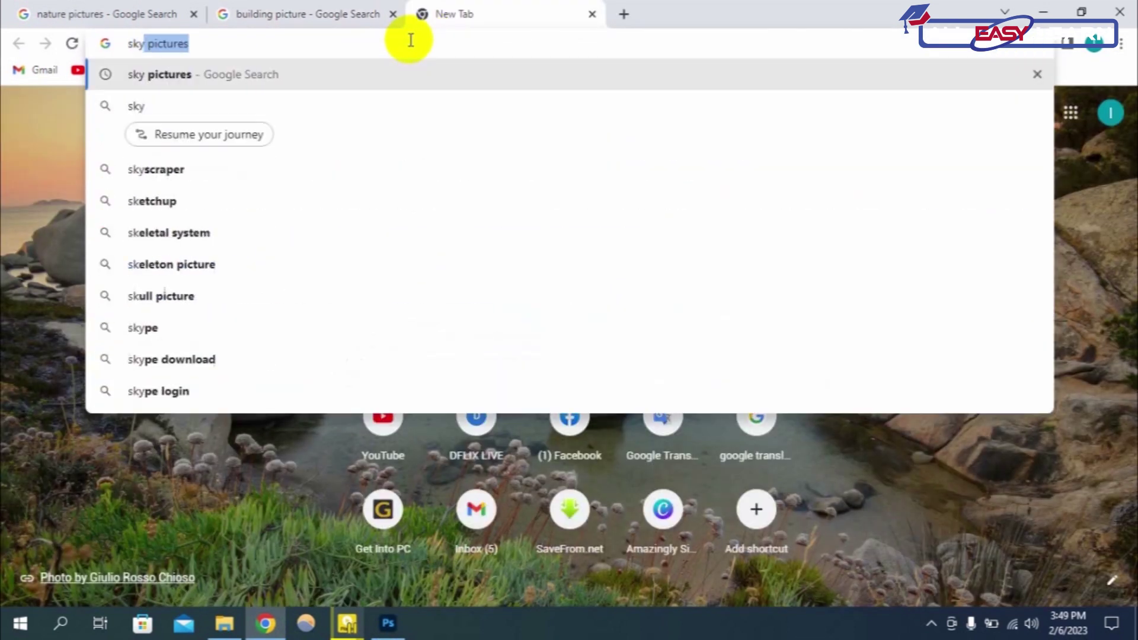
key("Right")
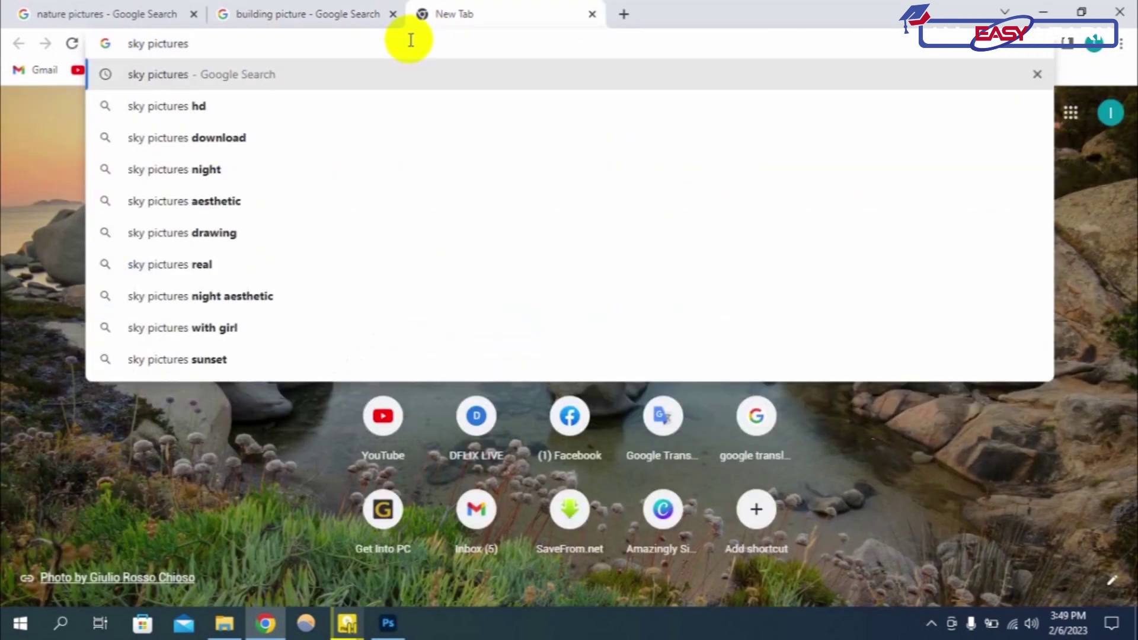
key("Return")
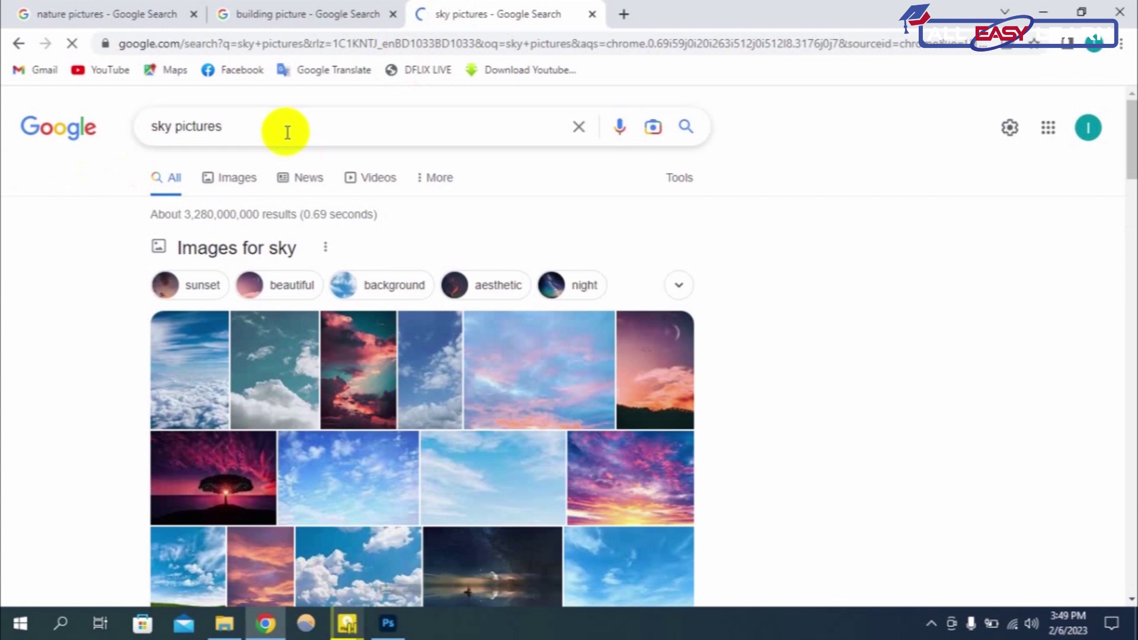
left_click(238, 178)
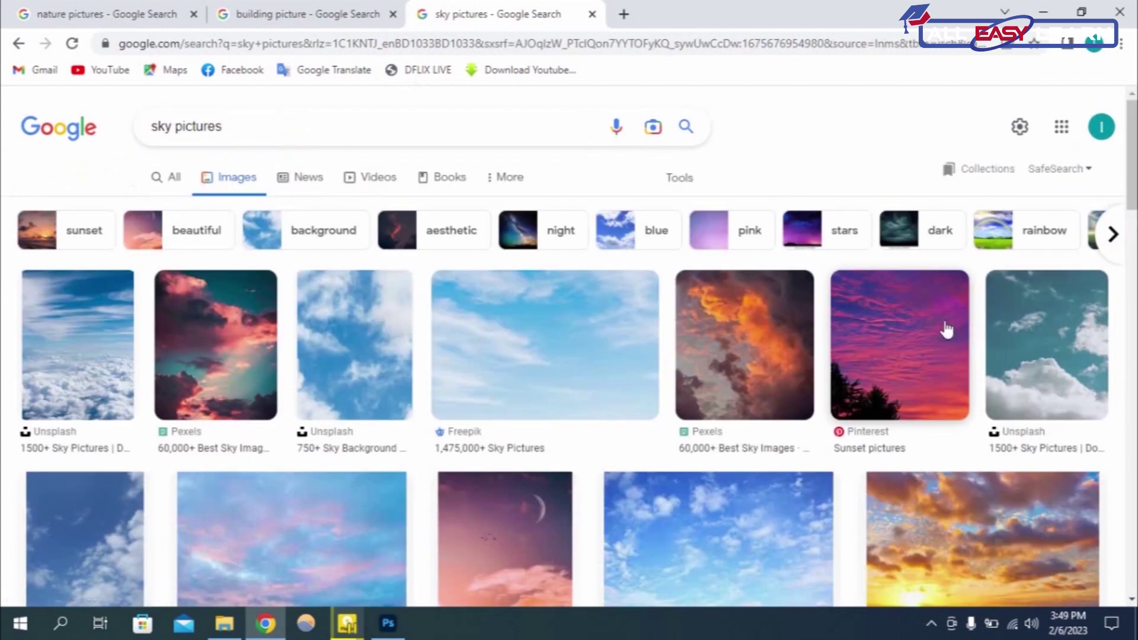
Preview the iStock blue-sky photo, copy the image, and return to Photoshop.
scroll(942, 330, "down", 1)
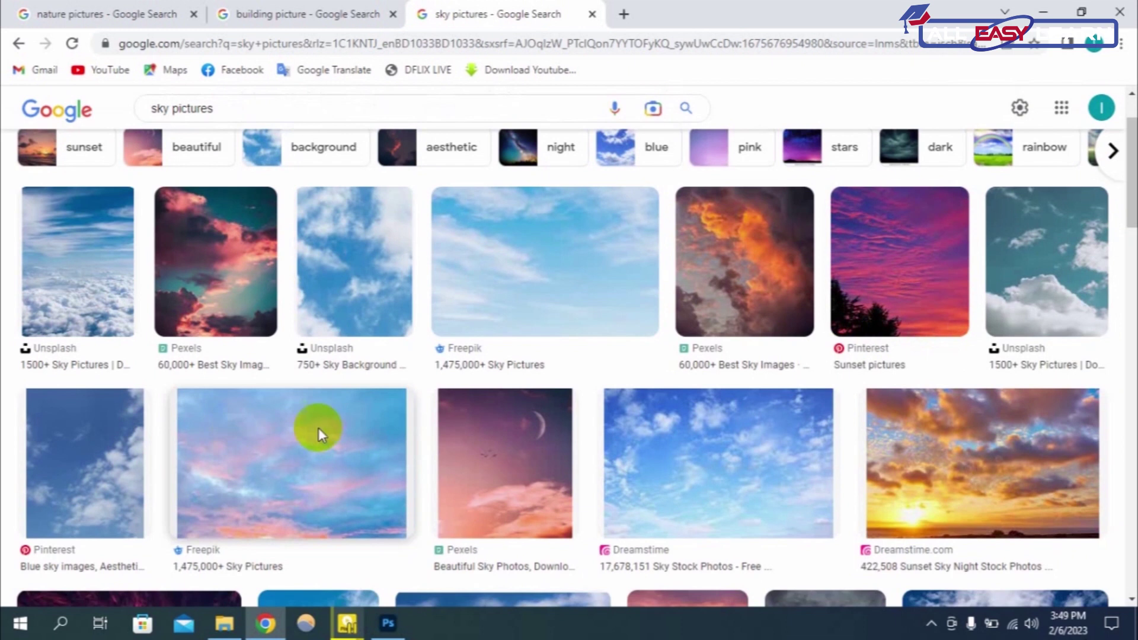
scroll(480, 338, "down", 3)
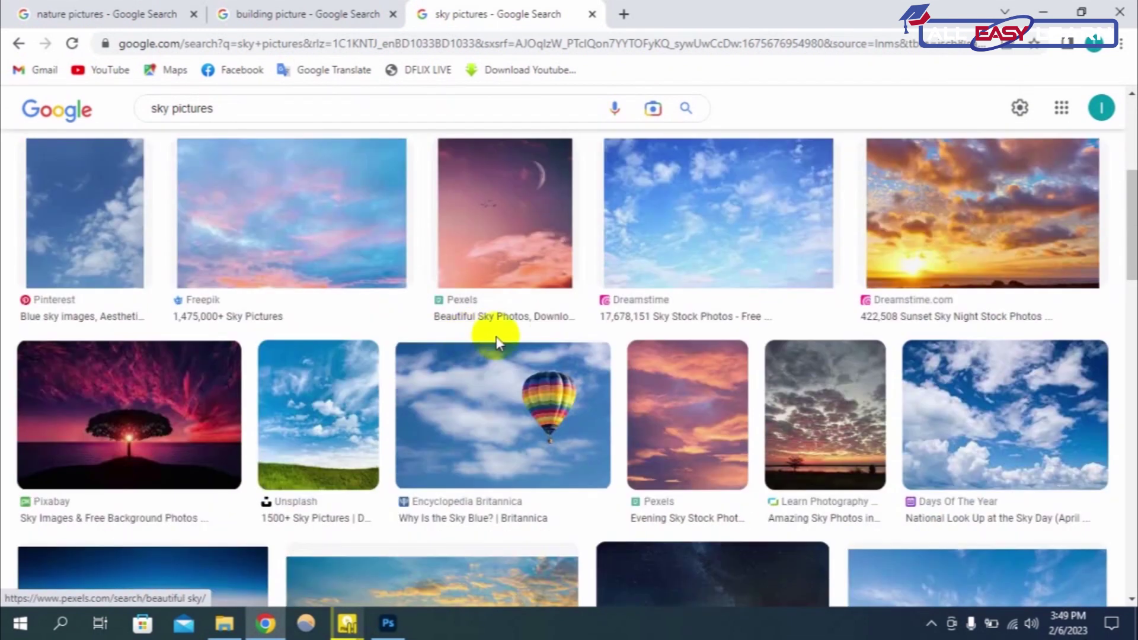
scroll(437, 409, "down", 2)
left_click(948, 451)
scroll(894, 330, "down", 5)
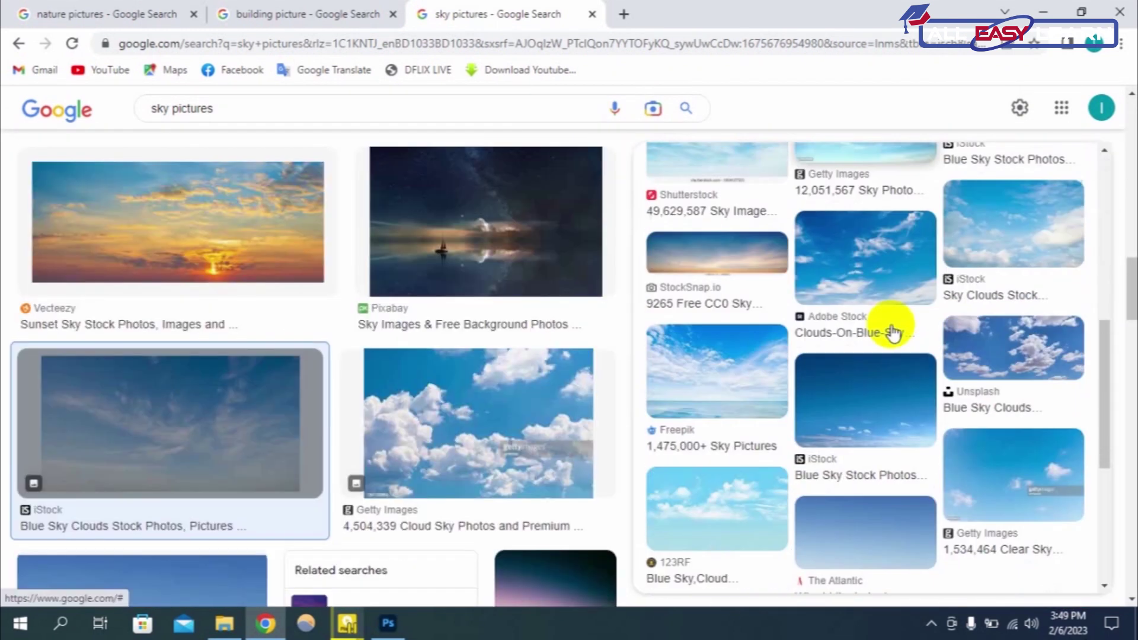
left_click(860, 425)
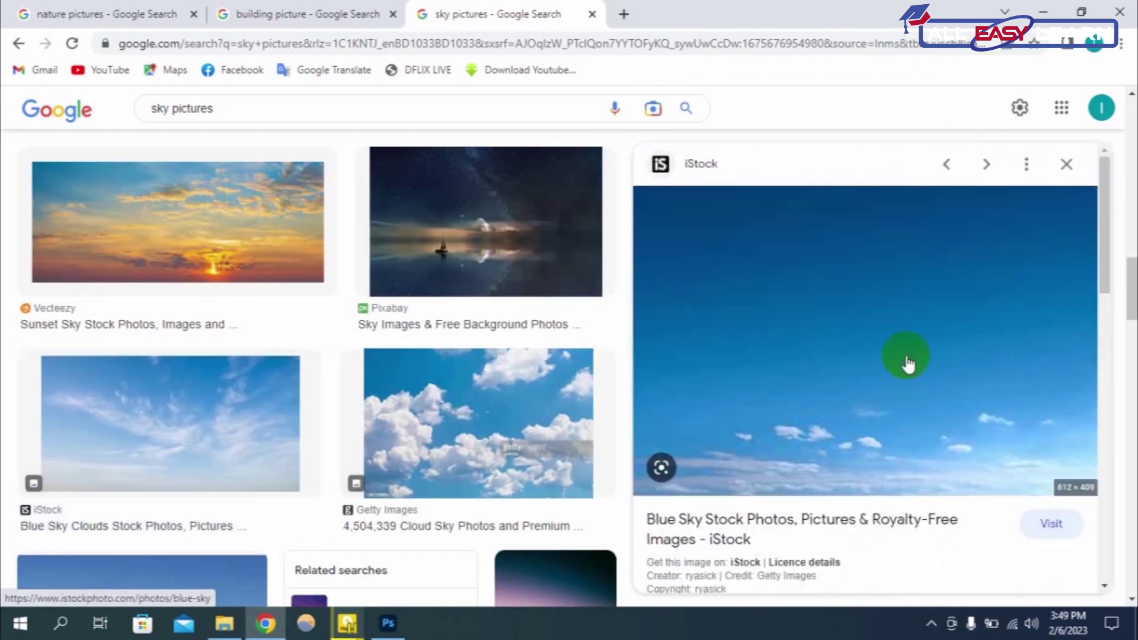
right_click(835, 290)
left_click(889, 479)
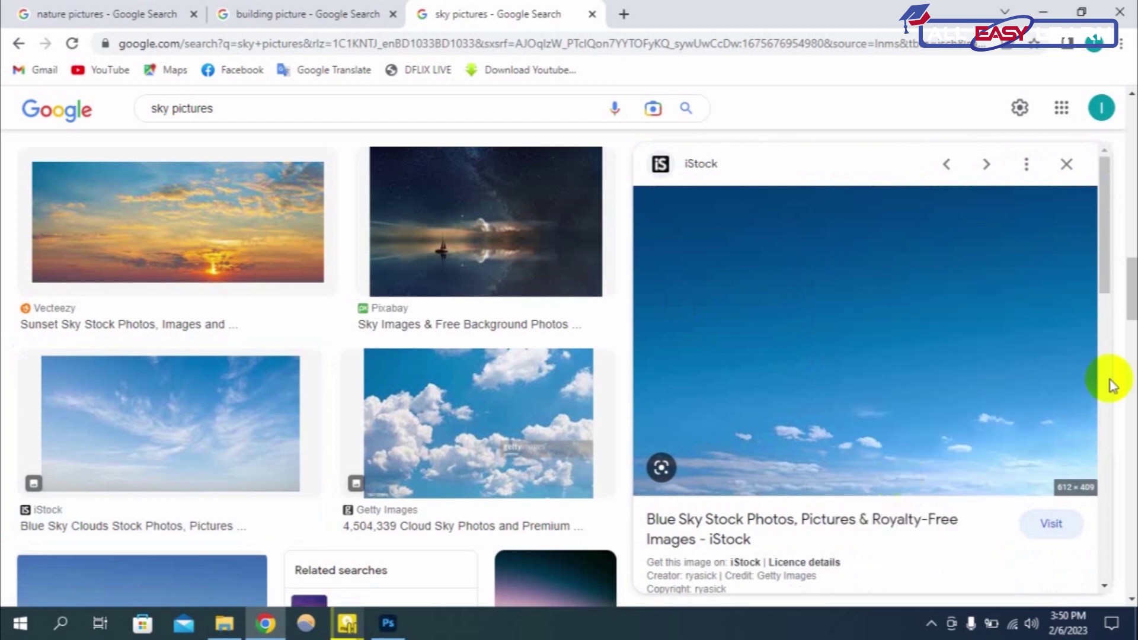
left_click(388, 623)
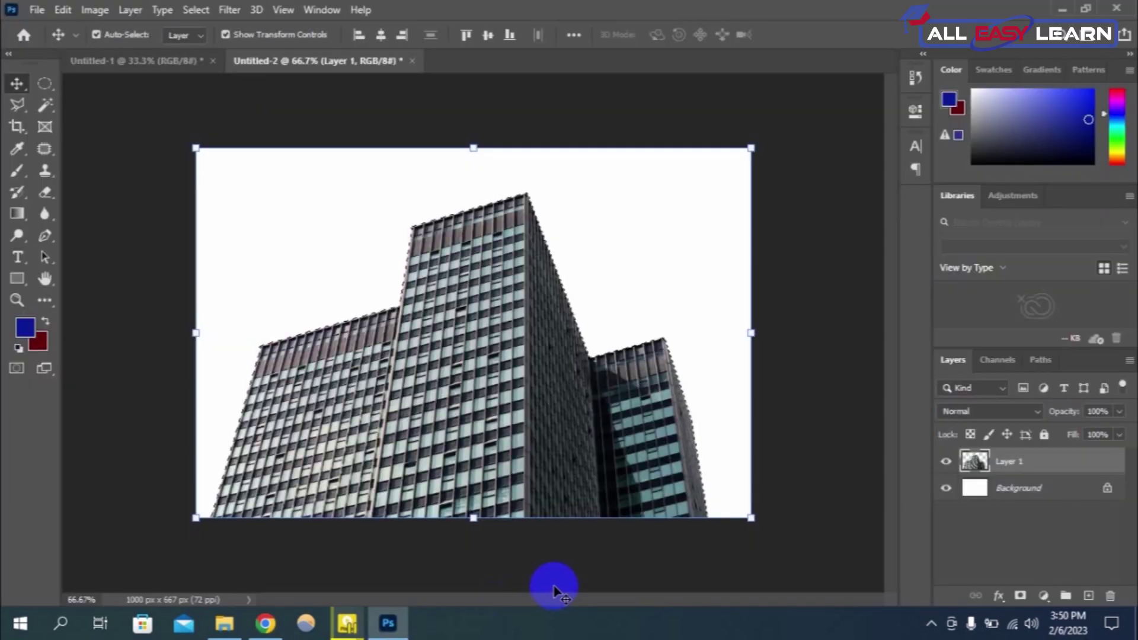
Paste the blue-sky photo and stretch it to fill the whole canvas.
key("ctrl+v")
left_click_drag(499, 322, 397, 254)
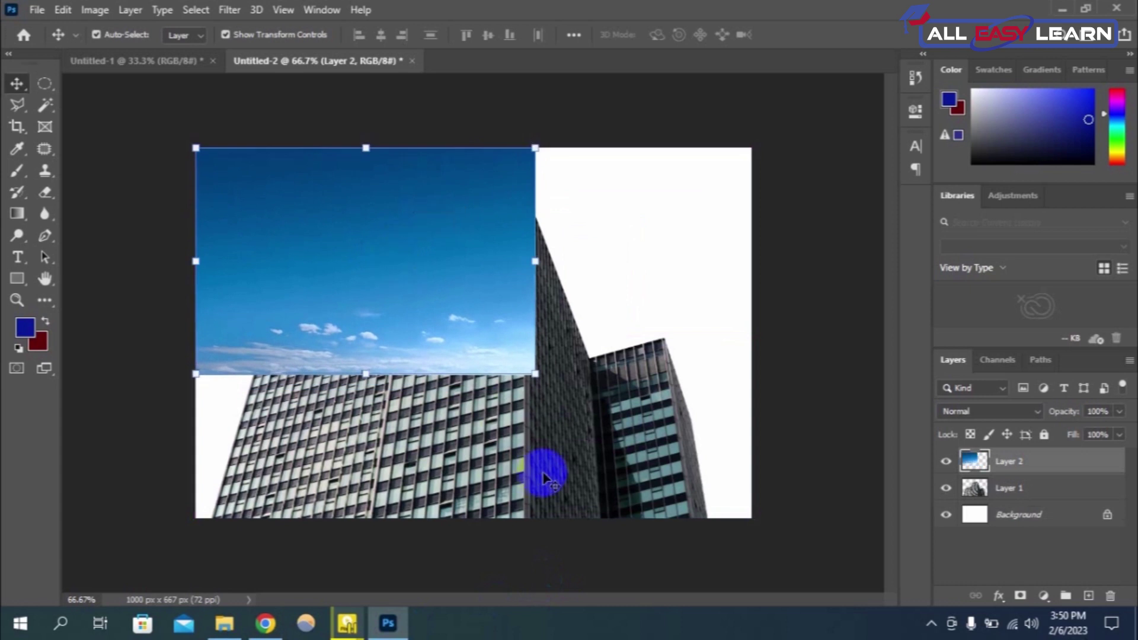
left_click_drag(535, 374, 761, 510)
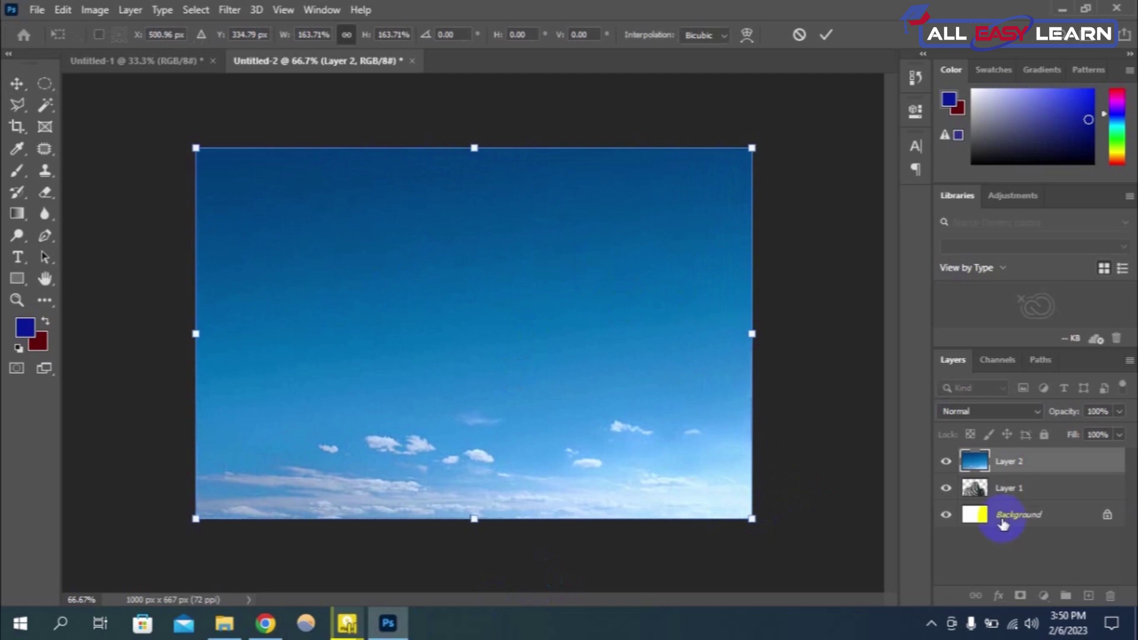
key("Return")
Move the sky layer (Layer 2) below the building layer and deselect layers.
left_click_drag(1031, 467, 1037, 496)
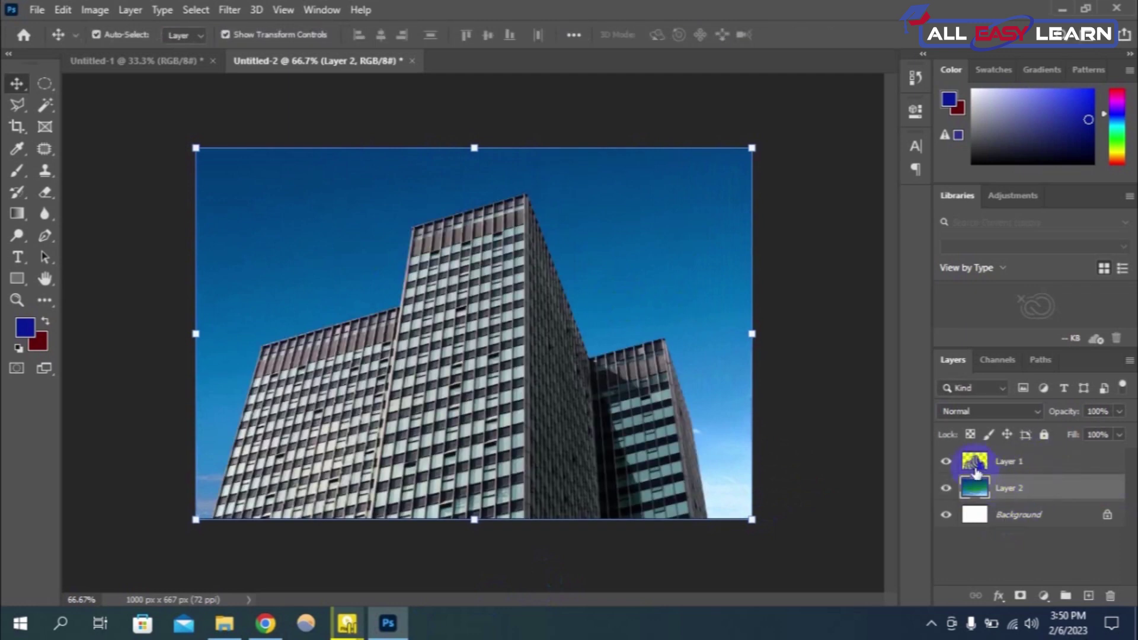
left_click(815, 193)
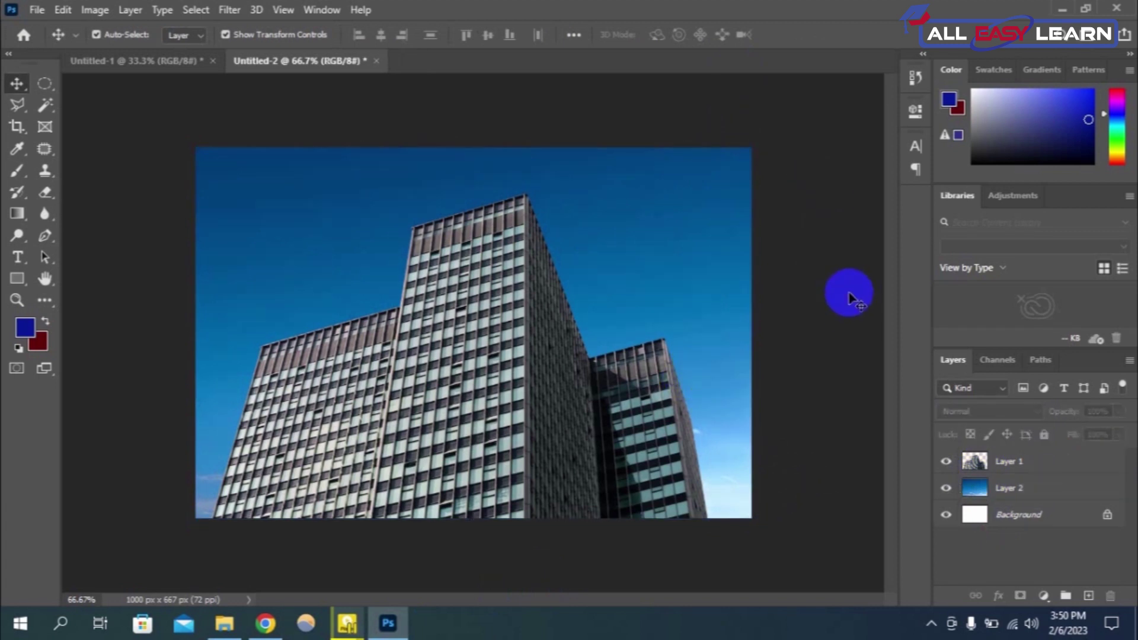
left_click(18, 105)
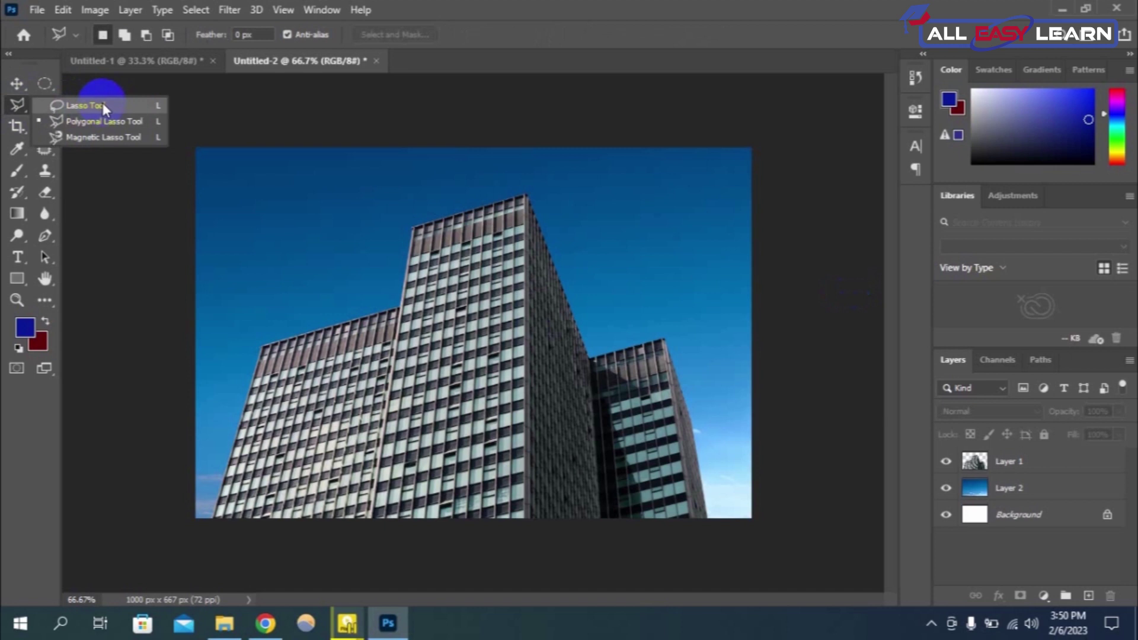
Place four Polygonal Lasso points in the sky, then remove them with Backspace.
left_click(127, 121)
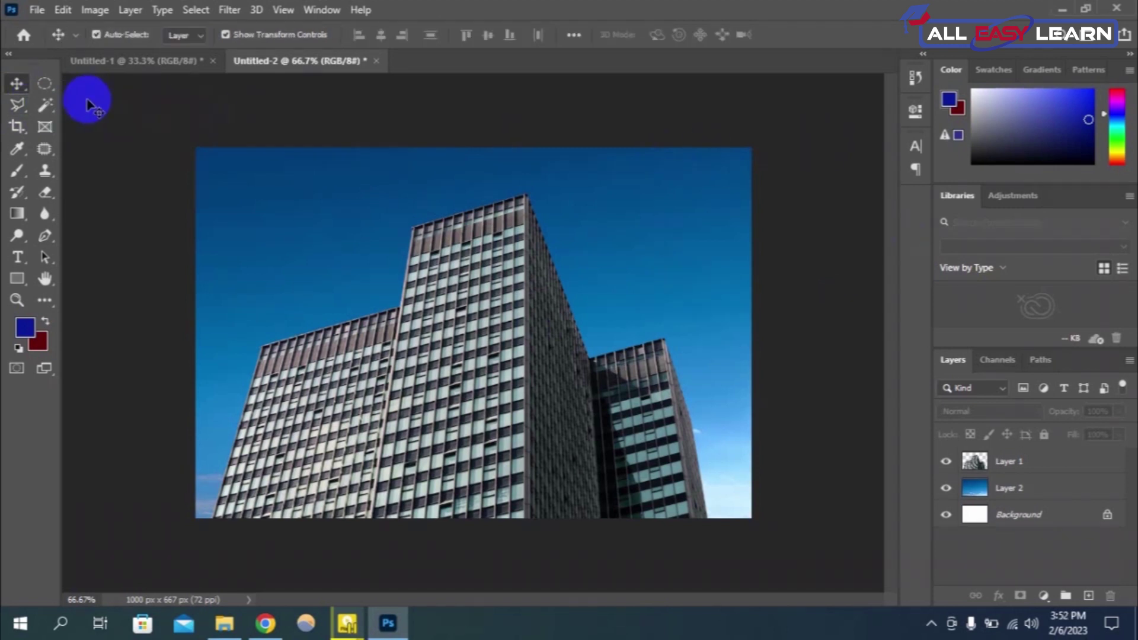
left_click(16, 106)
left_click(622, 196)
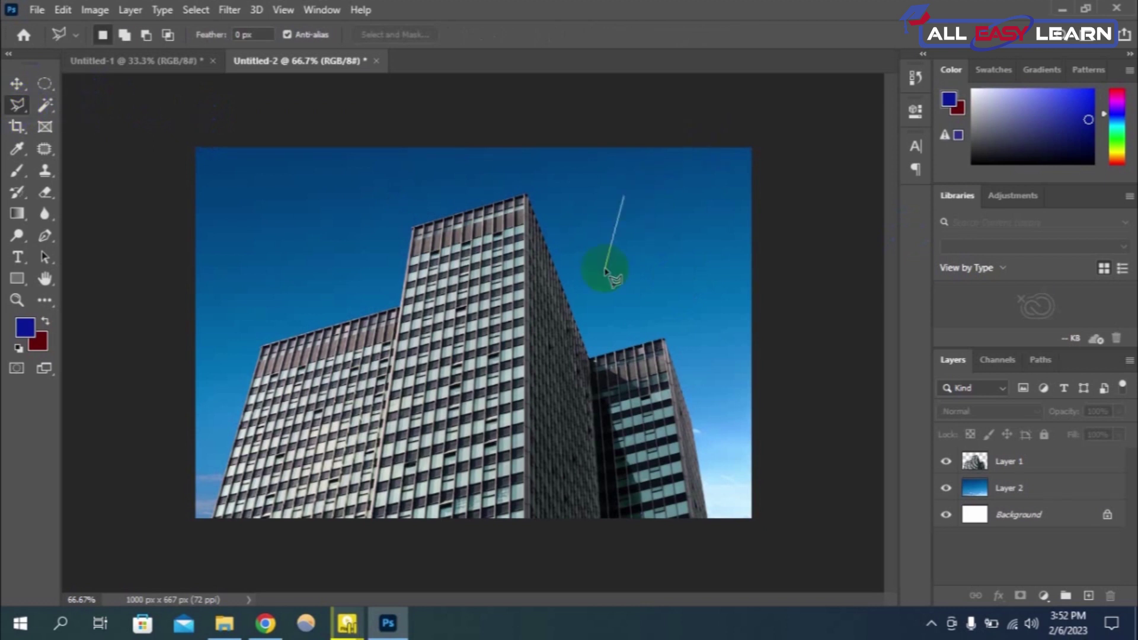
left_click(604, 283)
left_click(715, 312)
left_click(668, 239)
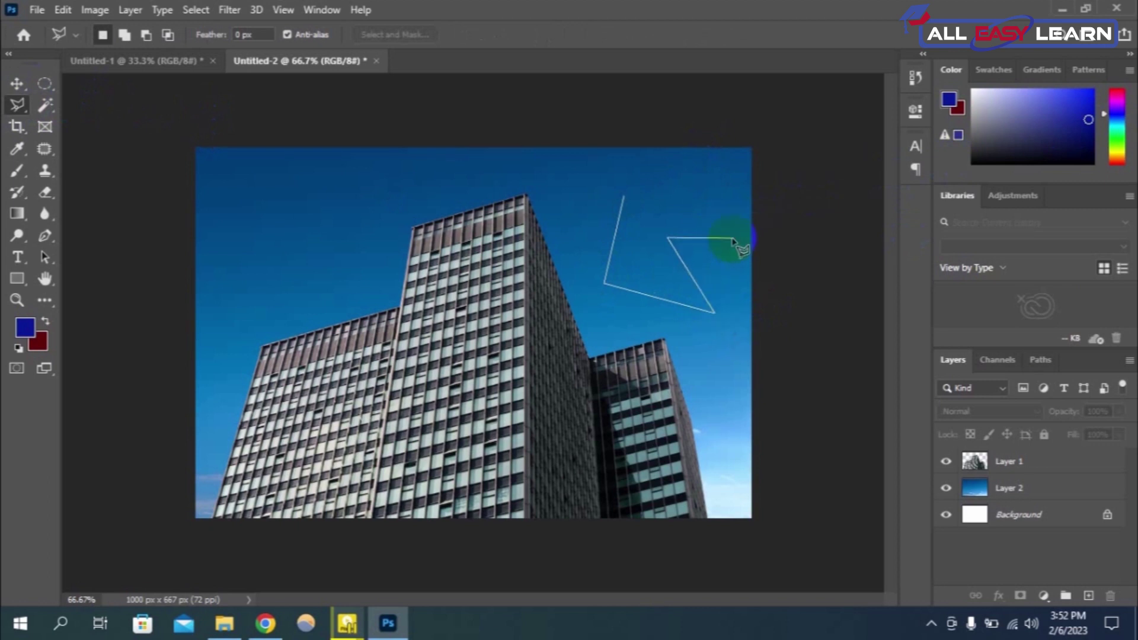
key("BackSpace")
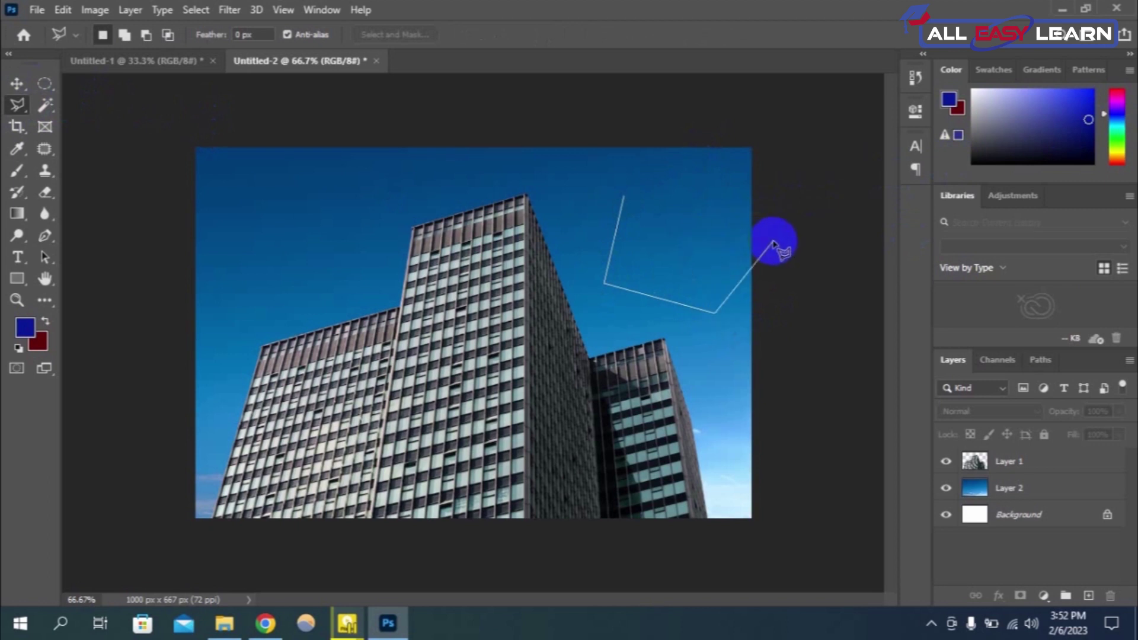
key("BackSpace")
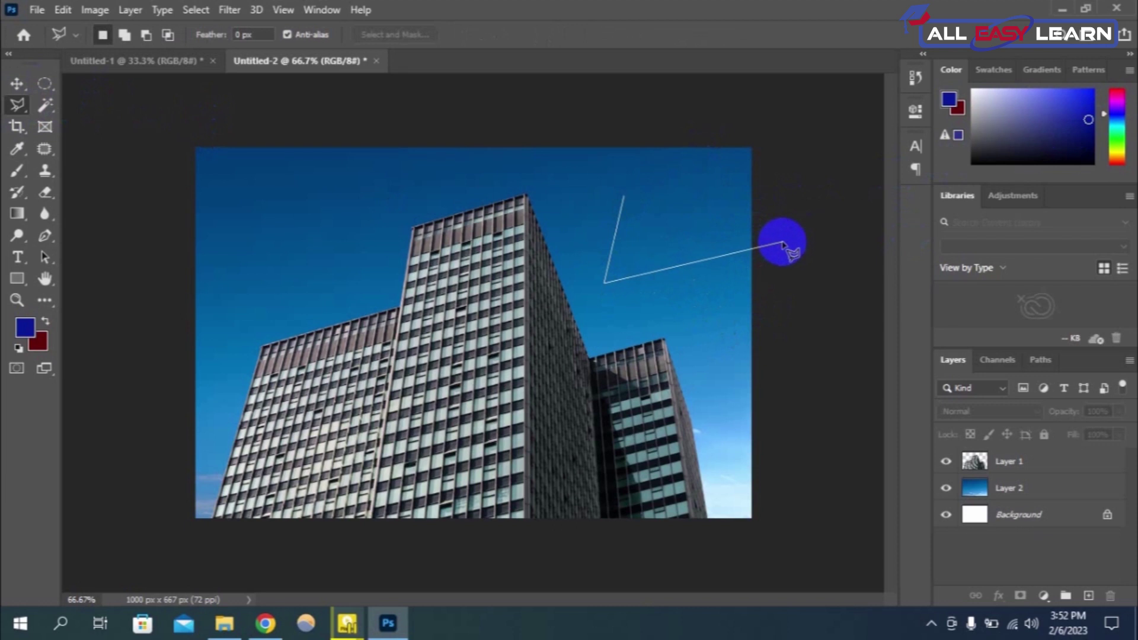
key("BackSpace")
key("BackSpace")
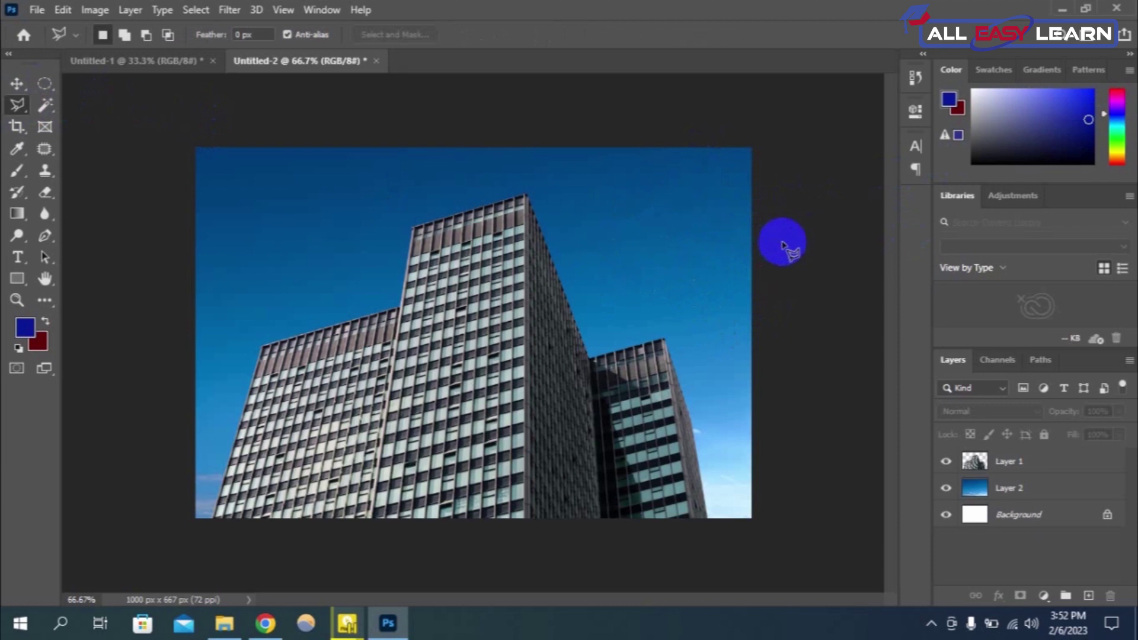
Switch to the Magnetic Lasso, then open a new Chrome tab.
right_click(6, 108)
left_click(129, 137)
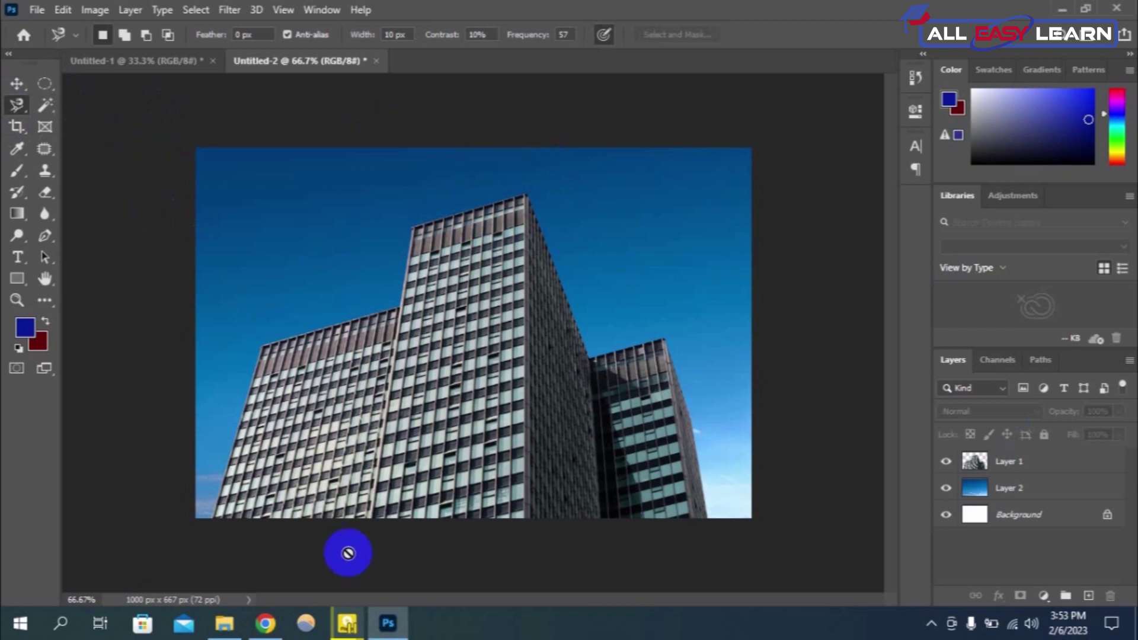
left_click(265, 623)
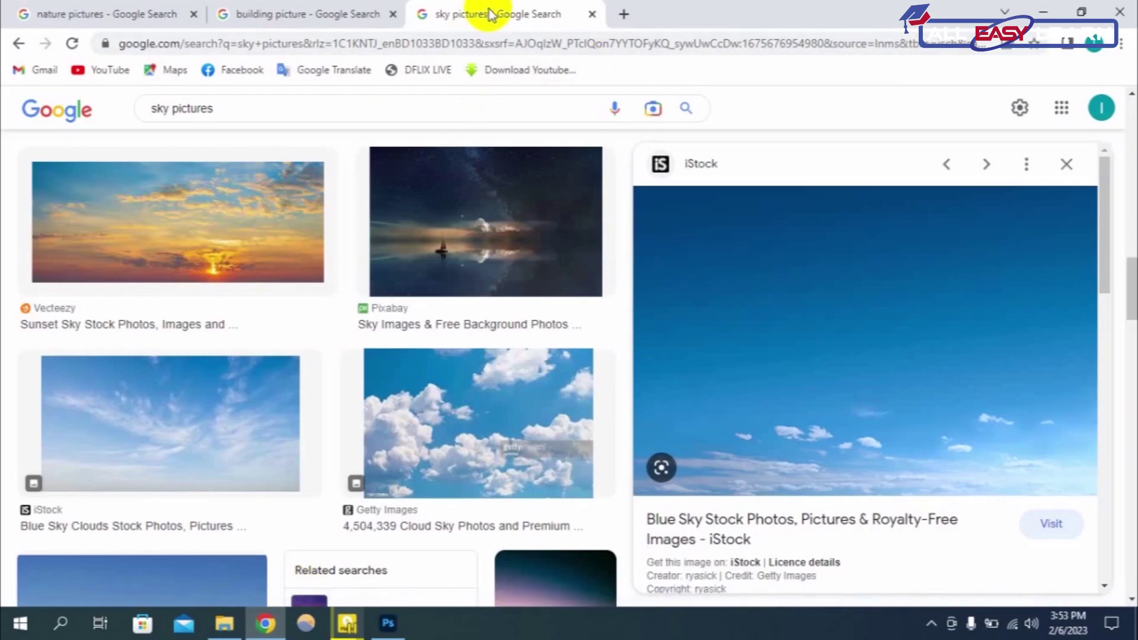
left_click(624, 13)
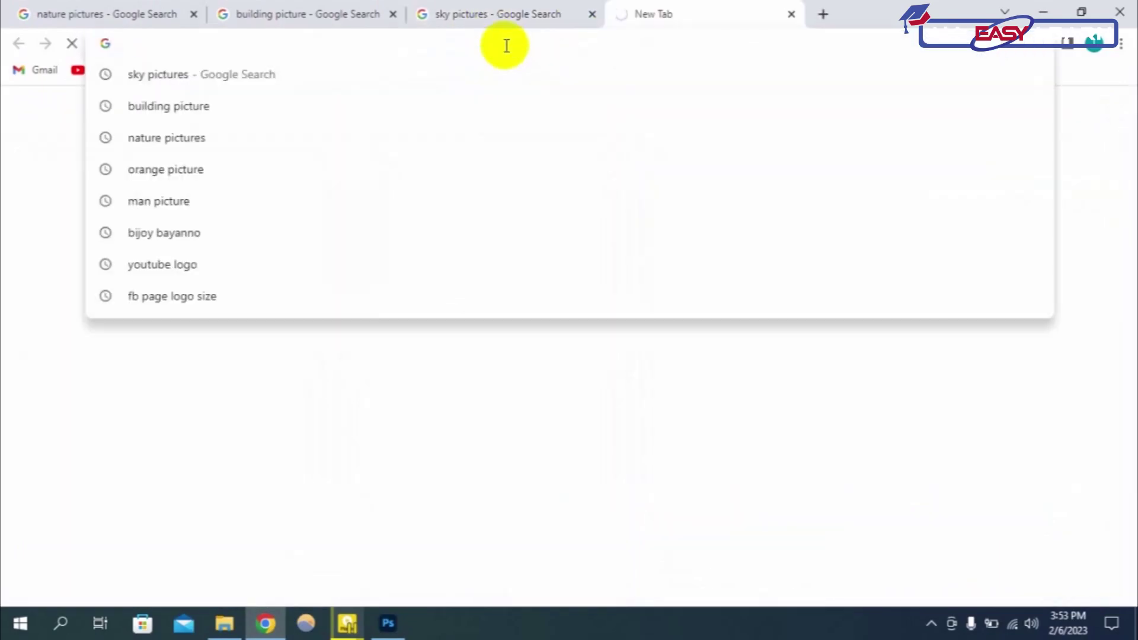
Search Google Images for 'orange picture'.
type("orange picture")
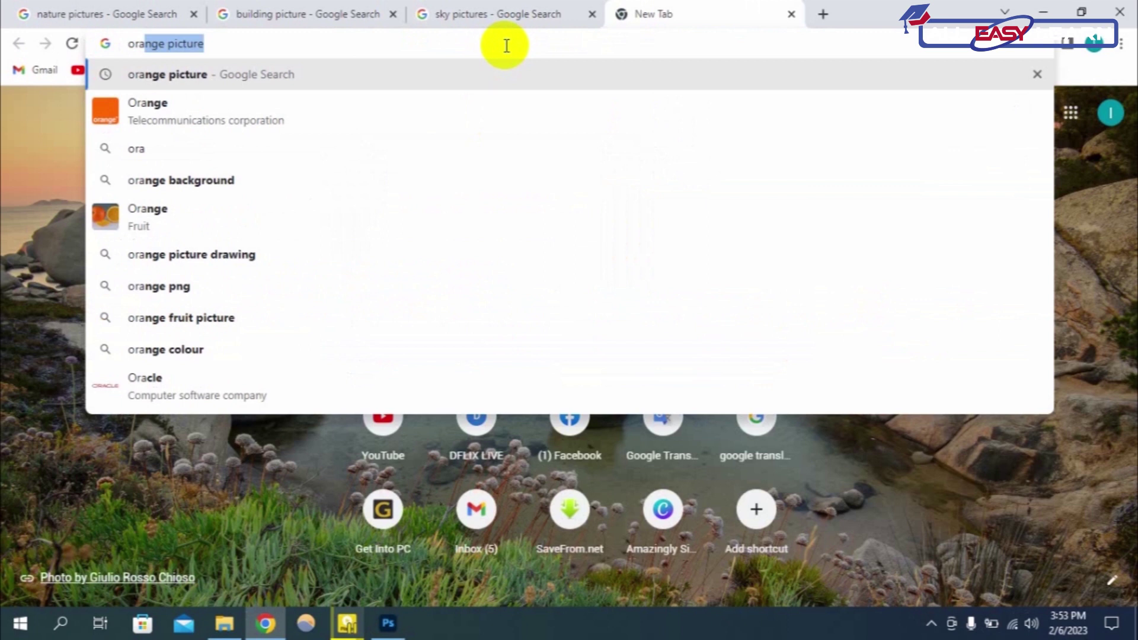
key("Right")
key("Return")
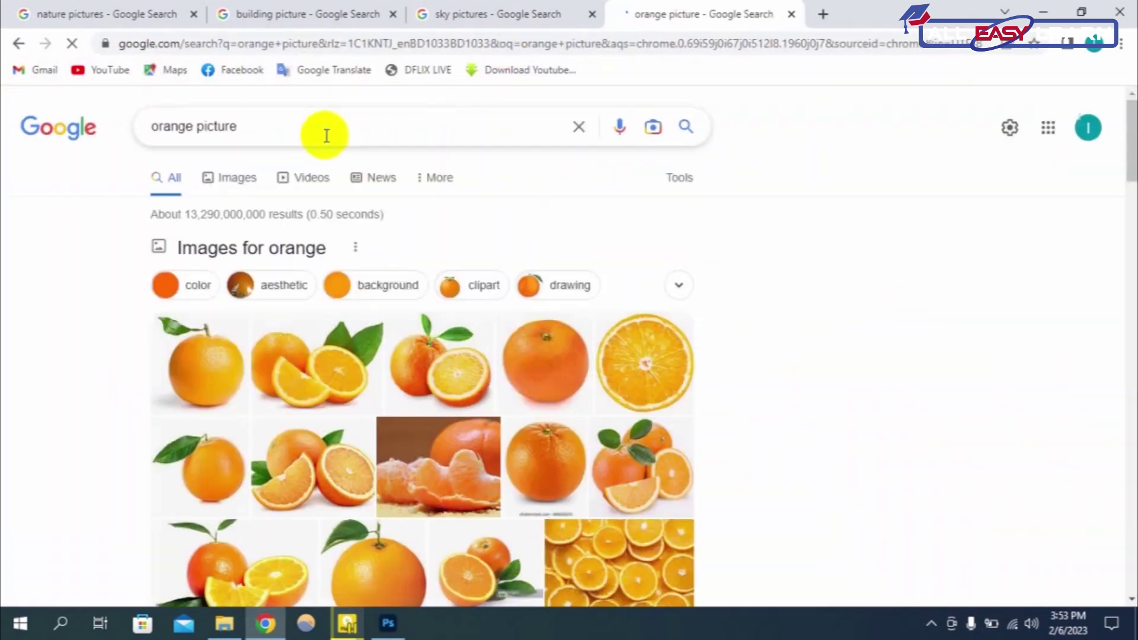
left_click(251, 175)
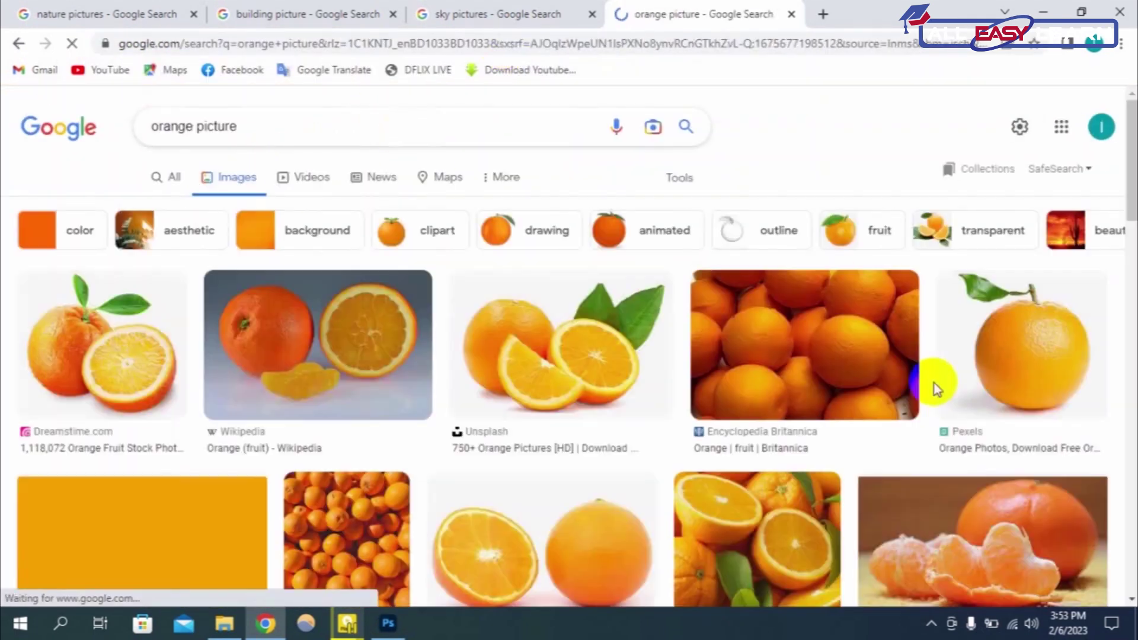
Browse the orange results and preview the Dreamstime oranges-on-tree photo.
scroll(936, 388, "down", 4)
scroll(961, 381, "down", 7)
scroll(941, 376, "up", 3)
scroll(893, 387, "up", 1)
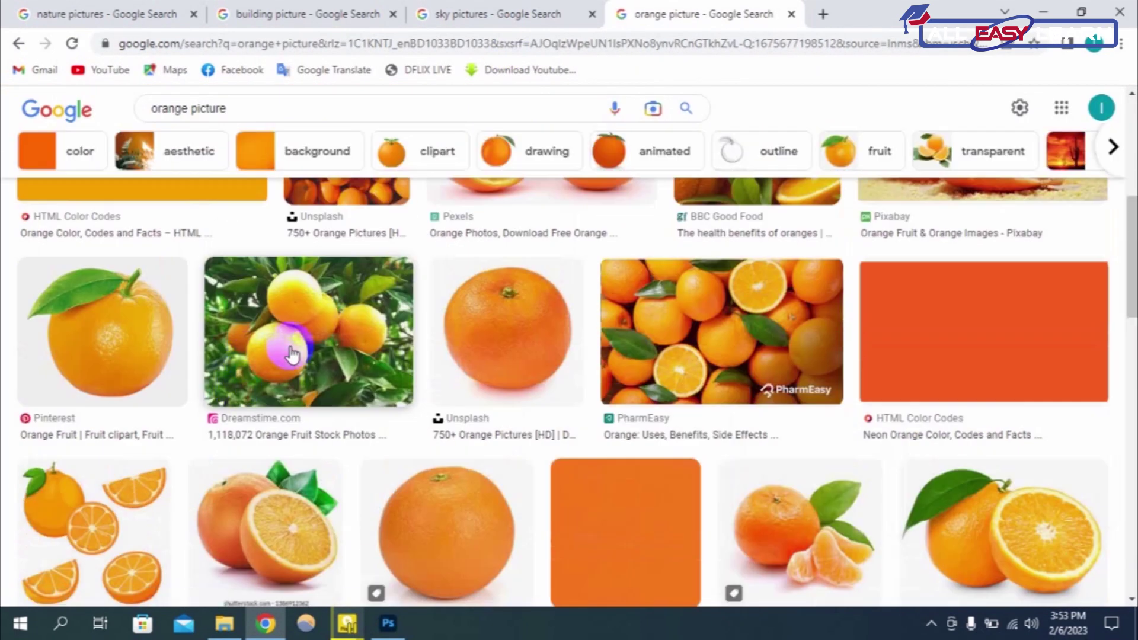
left_click(292, 354)
scroll(946, 314, "down", 3)
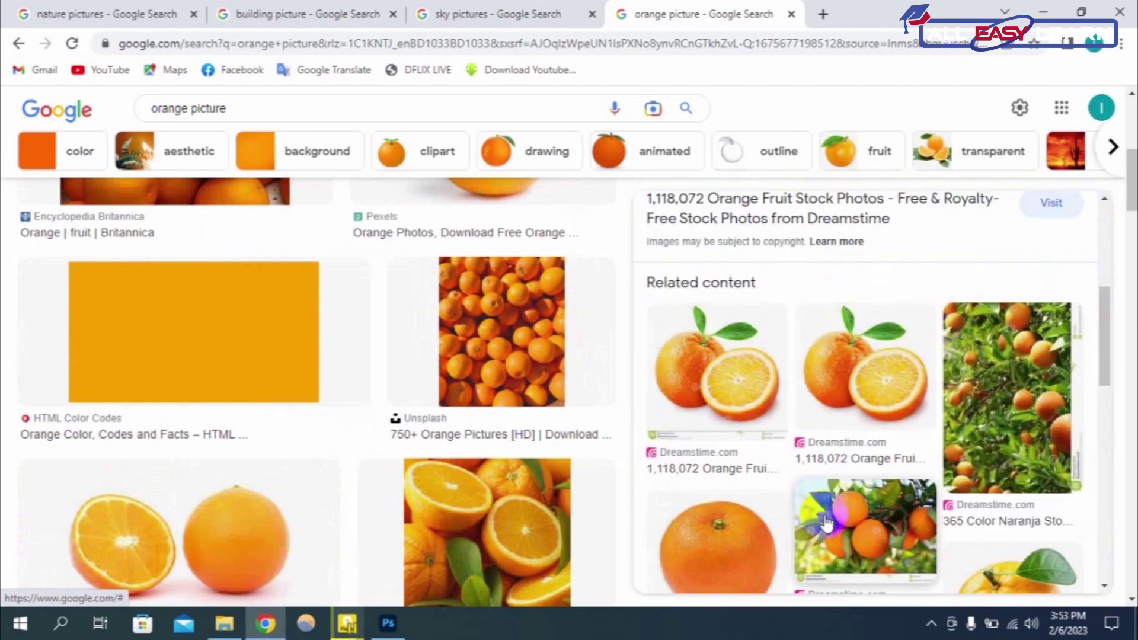
scroll(841, 503, "down", 2)
scroll(978, 486, "down", 1)
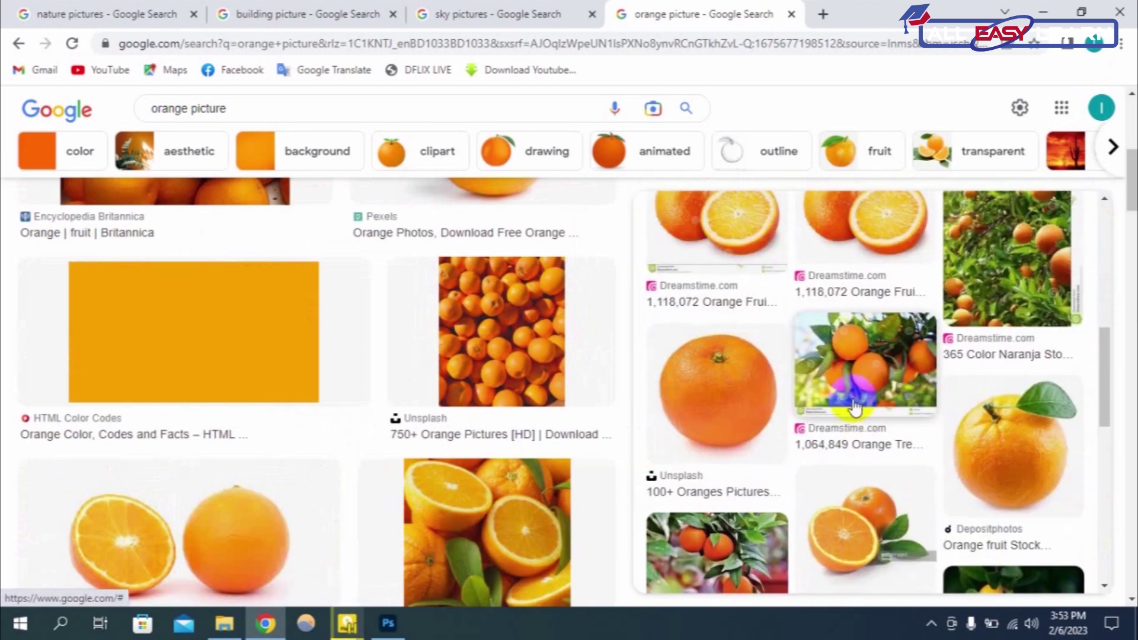
scroll(854, 409, "down", 4)
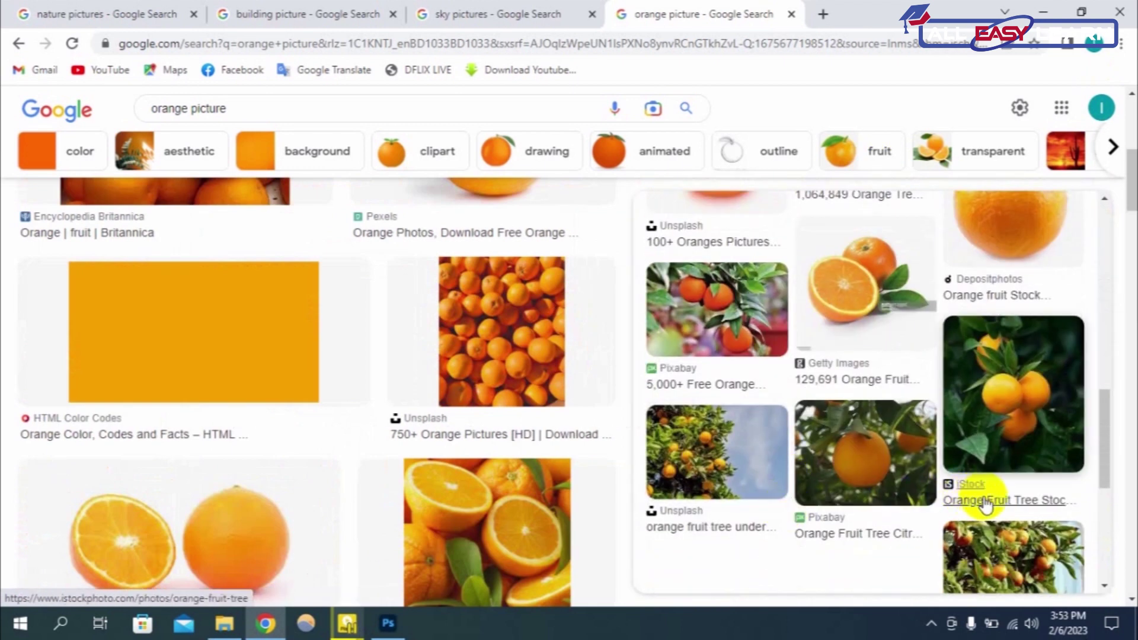
scroll(838, 402, "up", 3)
scroll(825, 355, "up", 4)
Open the Dreamstime orange-tree preview and scroll through the related images.
left_click(835, 367)
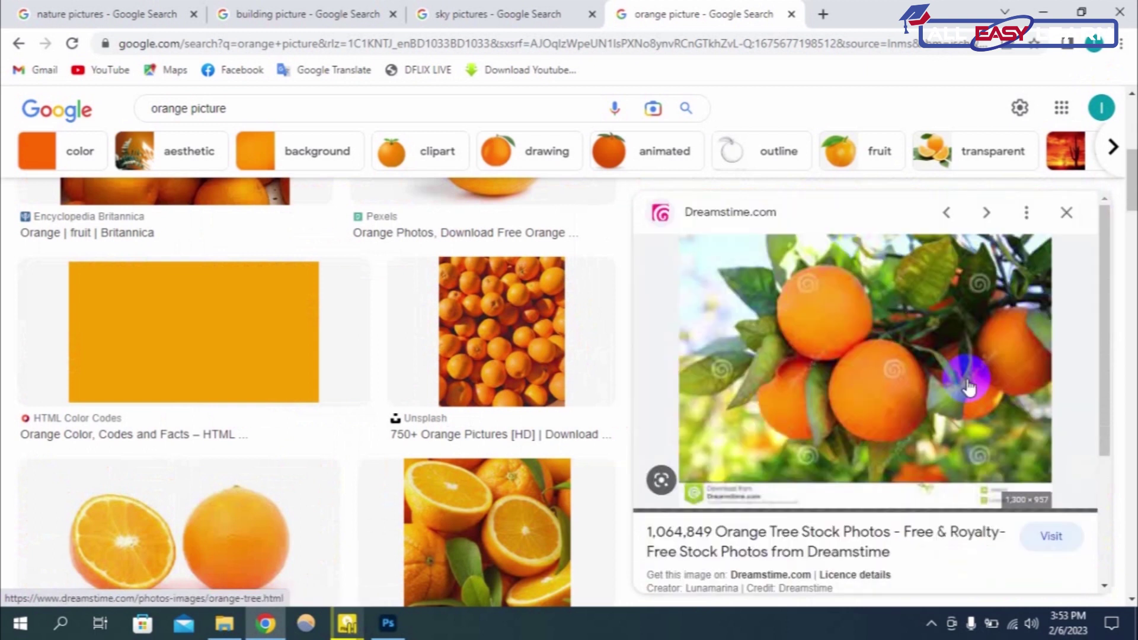
scroll(954, 379, "down", 4)
scroll(942, 376, "down", 2)
scroll(947, 384, "down", 1)
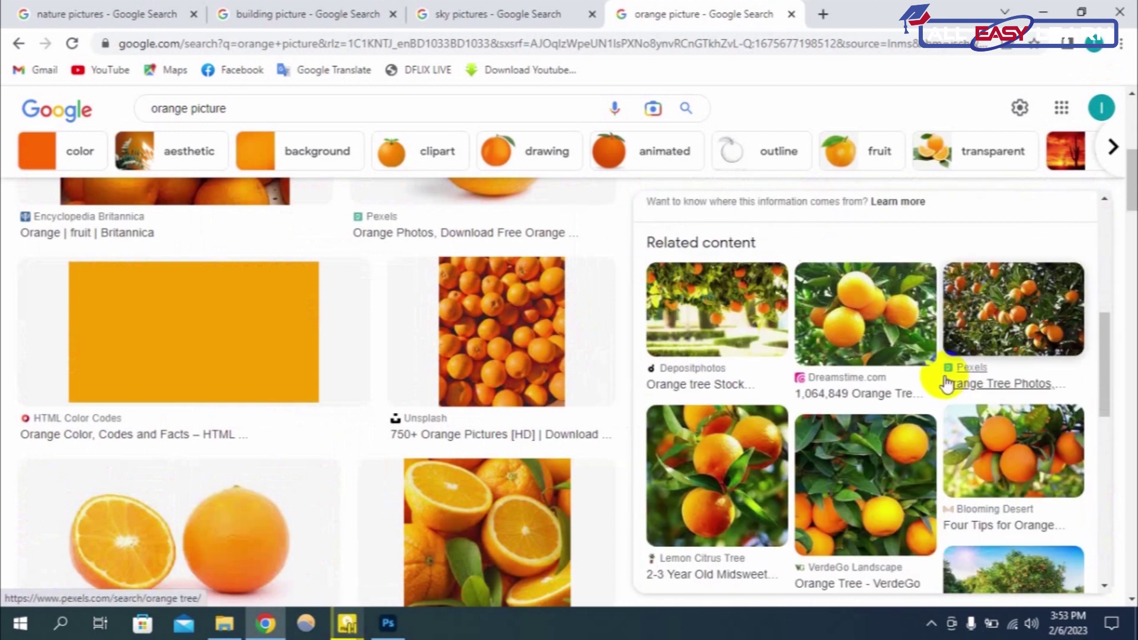
scroll(947, 385, "down", 5)
scroll(950, 386, "down", 1)
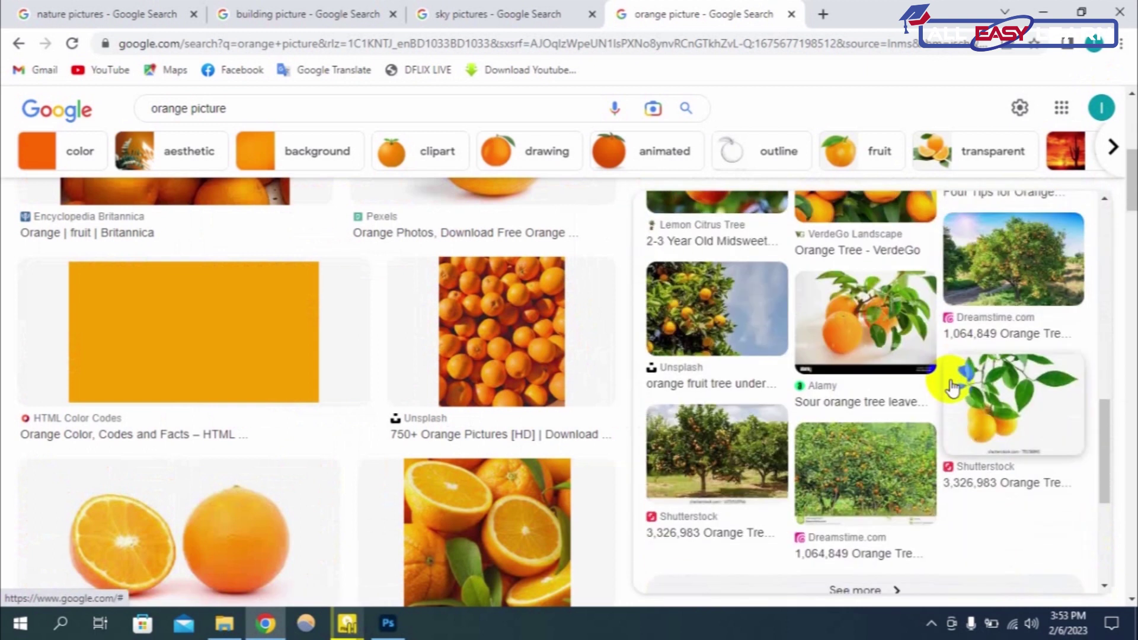
scroll(951, 388, "down", 1)
scroll(951, 388, "down", 3)
scroll(951, 388, "up", 5)
scroll(951, 388, "up", 3)
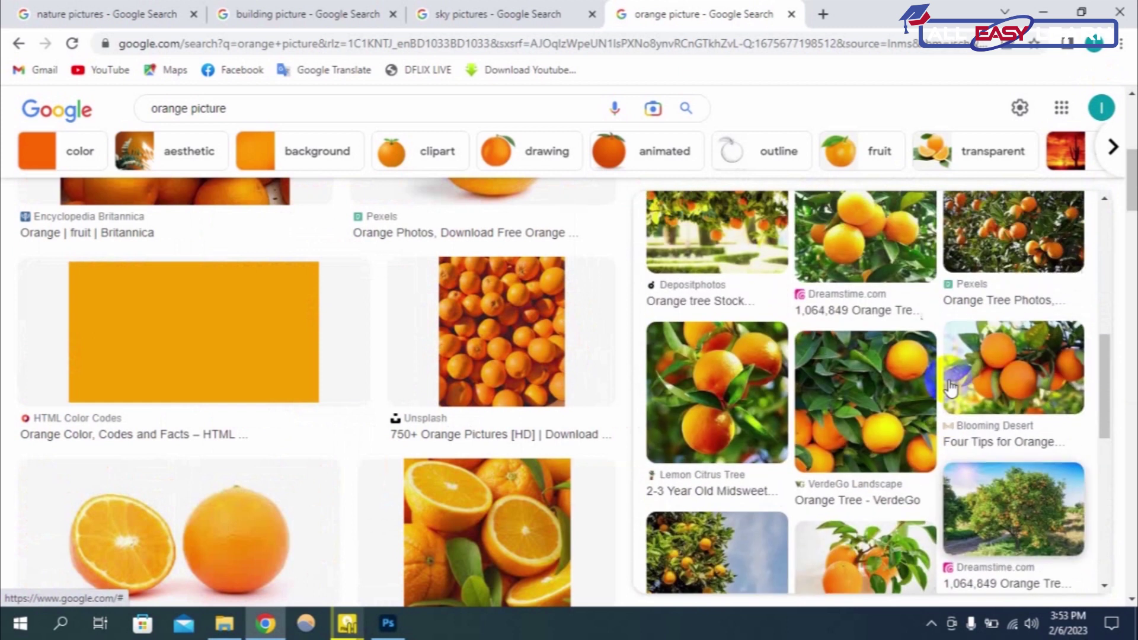
scroll(950, 386, "up", 3)
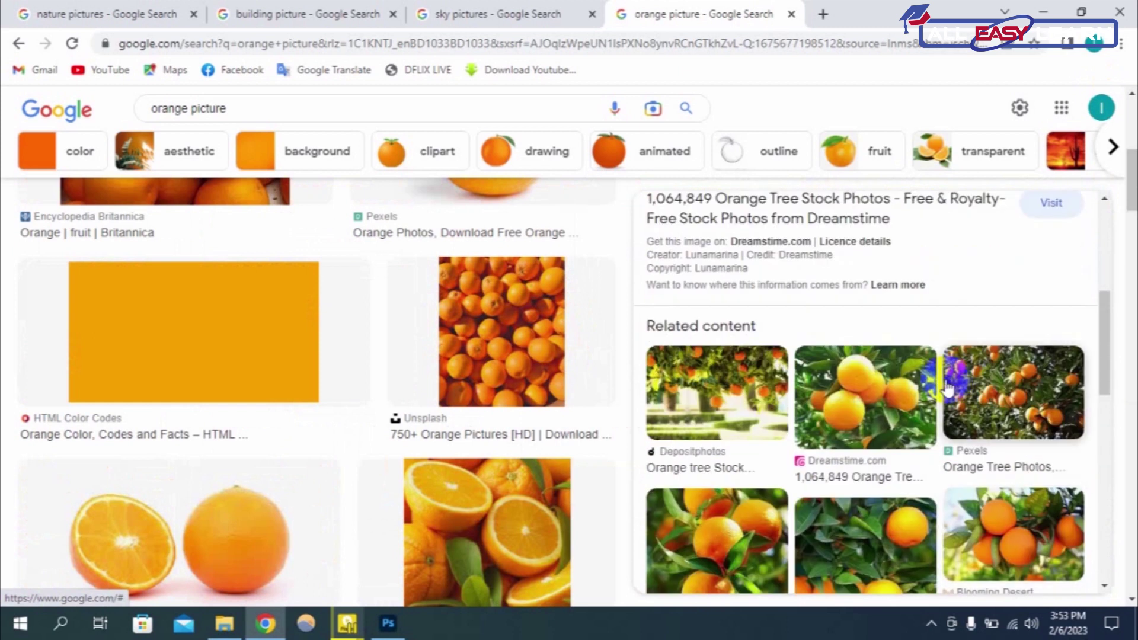
scroll(947, 387, "down", 5)
scroll(947, 391, "down", 3)
scroll(925, 463, "down", 1)
Preview Pixabay's single-orange-on-tree photo, copy it, and return to Photoshop.
left_click(924, 468)
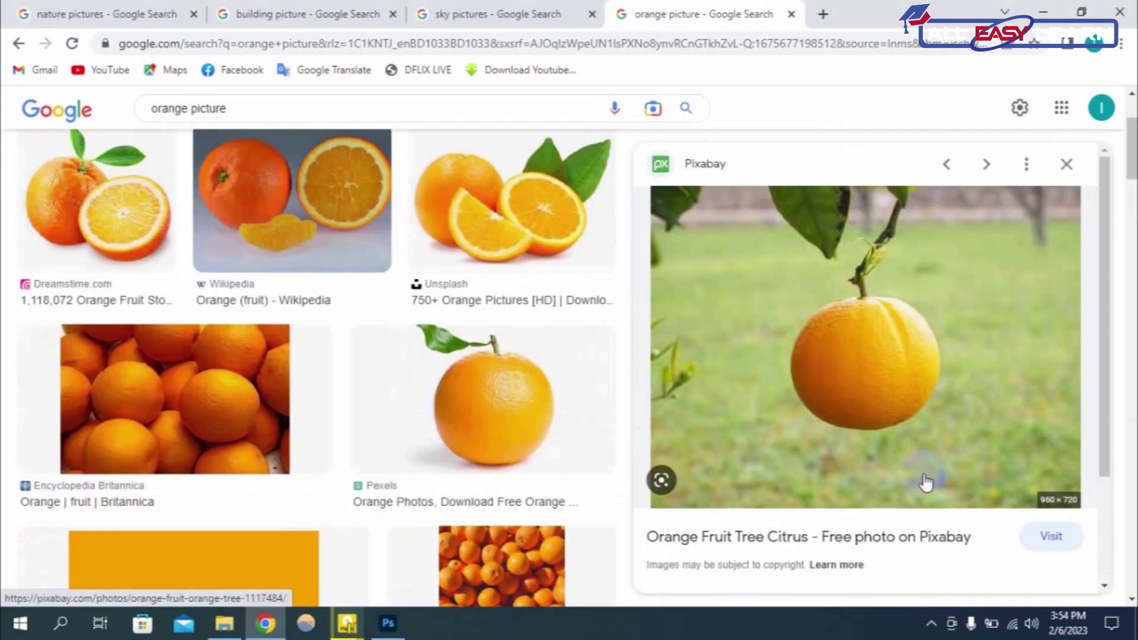
right_click(862, 343)
right_click(898, 246)
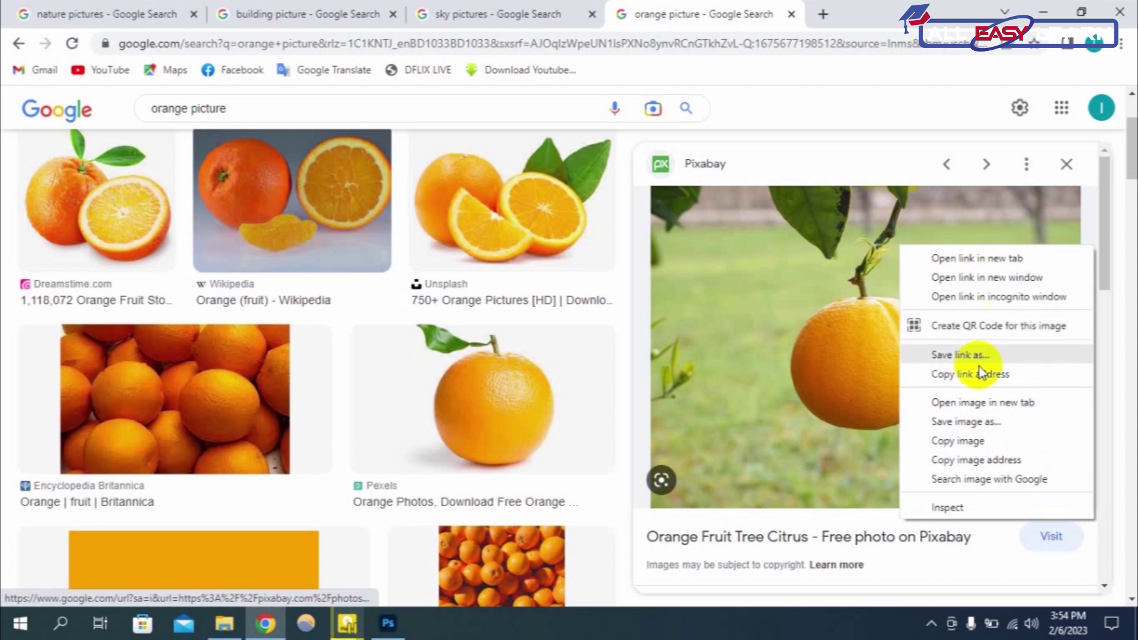
left_click(975, 441)
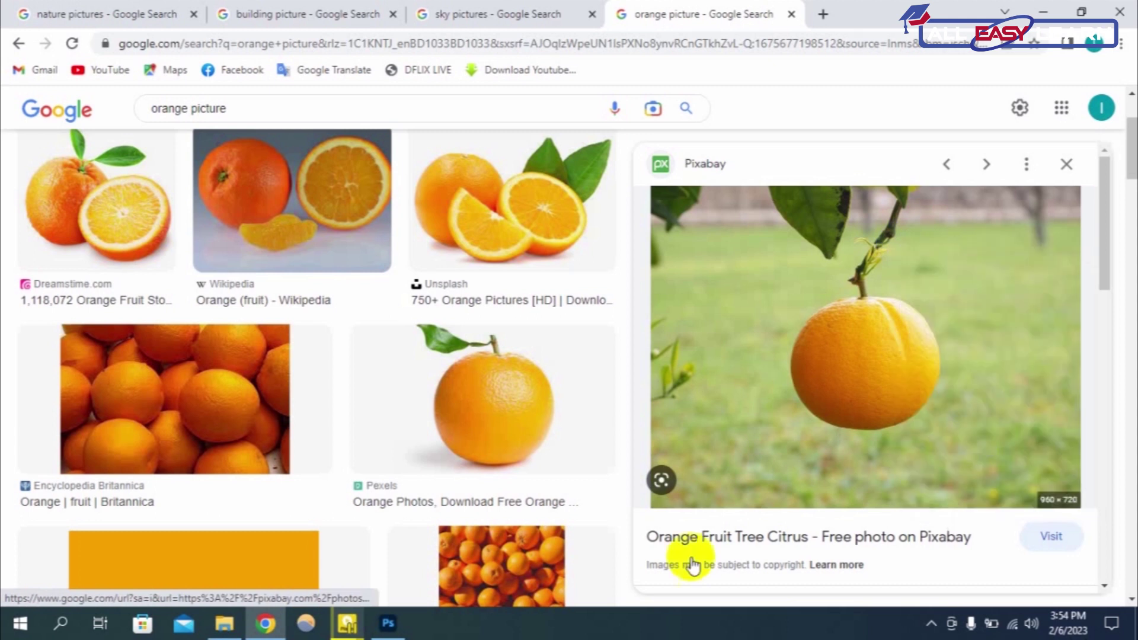
left_click(388, 623)
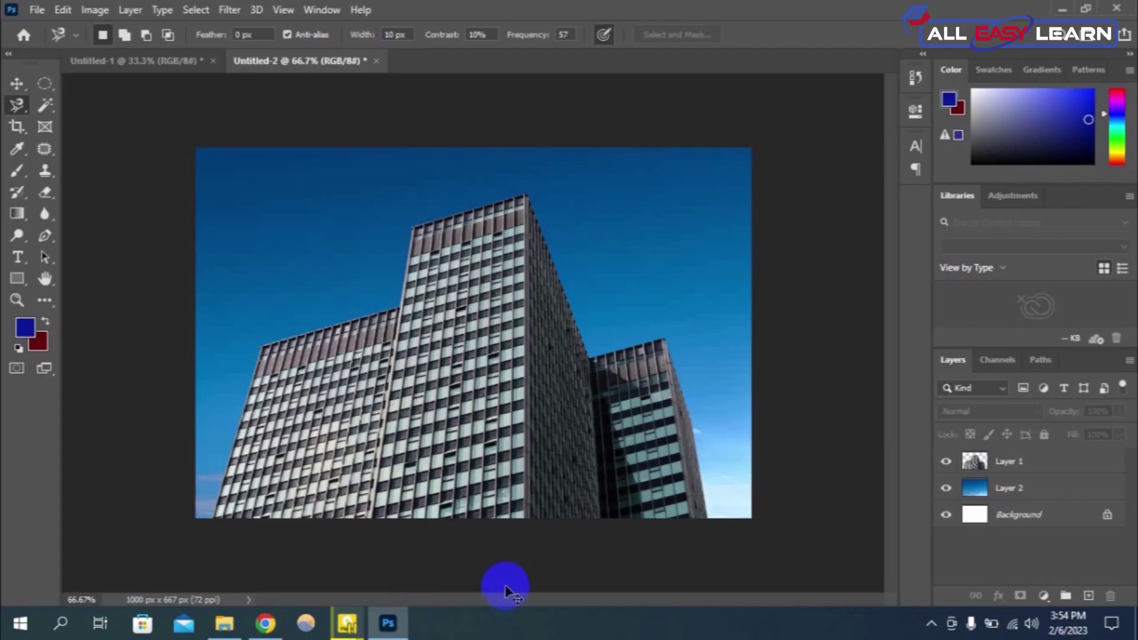
Create a 960 x 720 document from the clipboard, paste the orange photo as Layer 1, and view it at 100%.
key("ctrl+n")
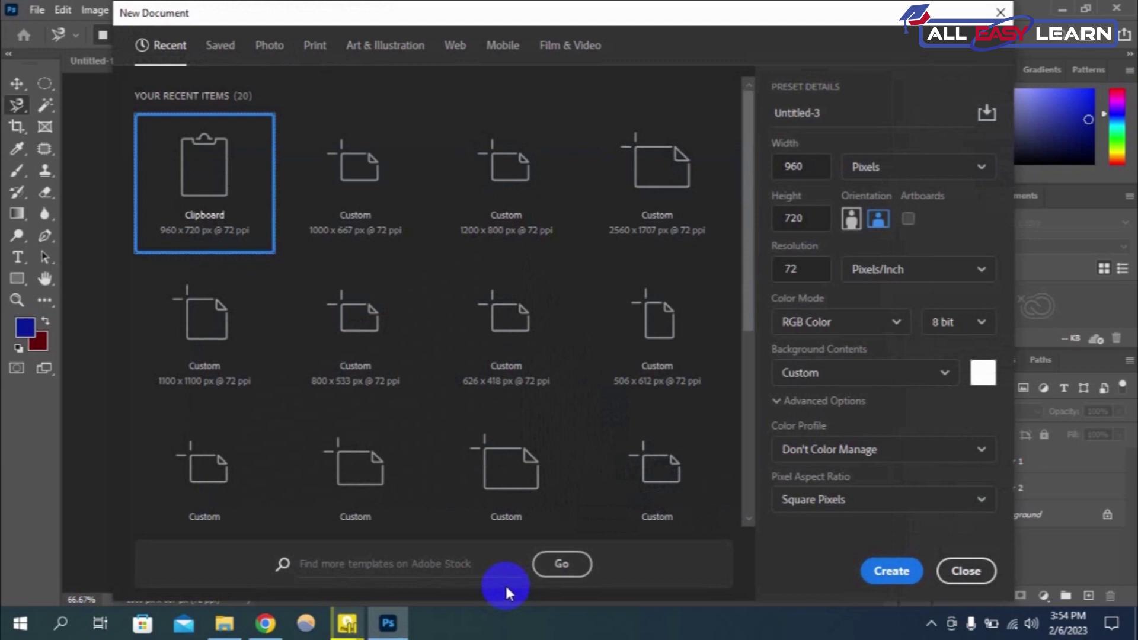
left_click(891, 570)
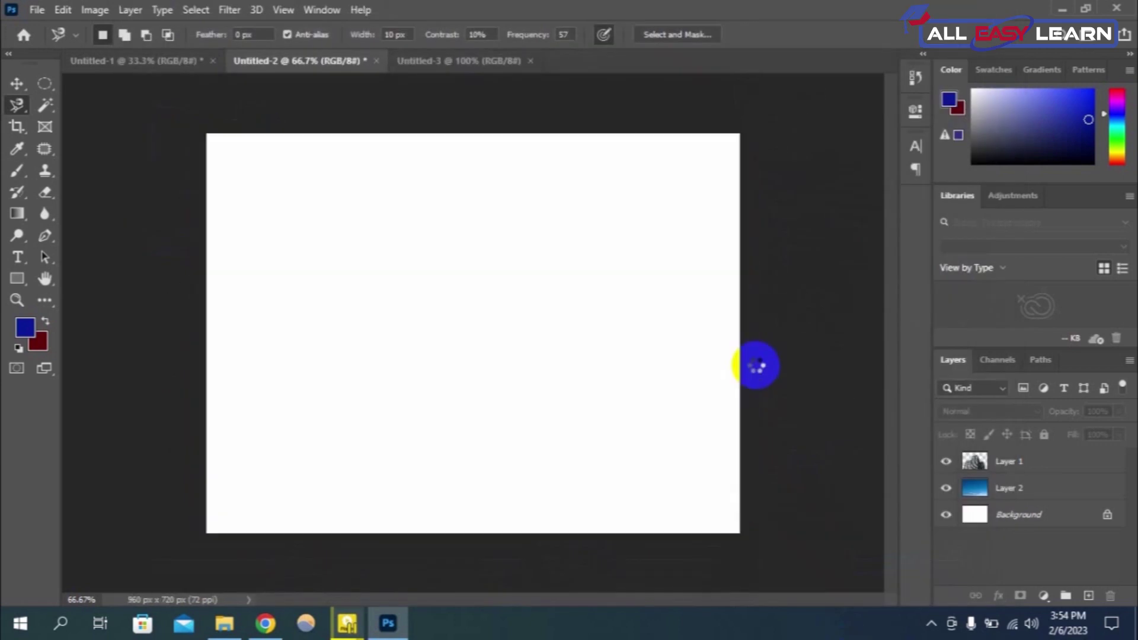
key("ctrl+v")
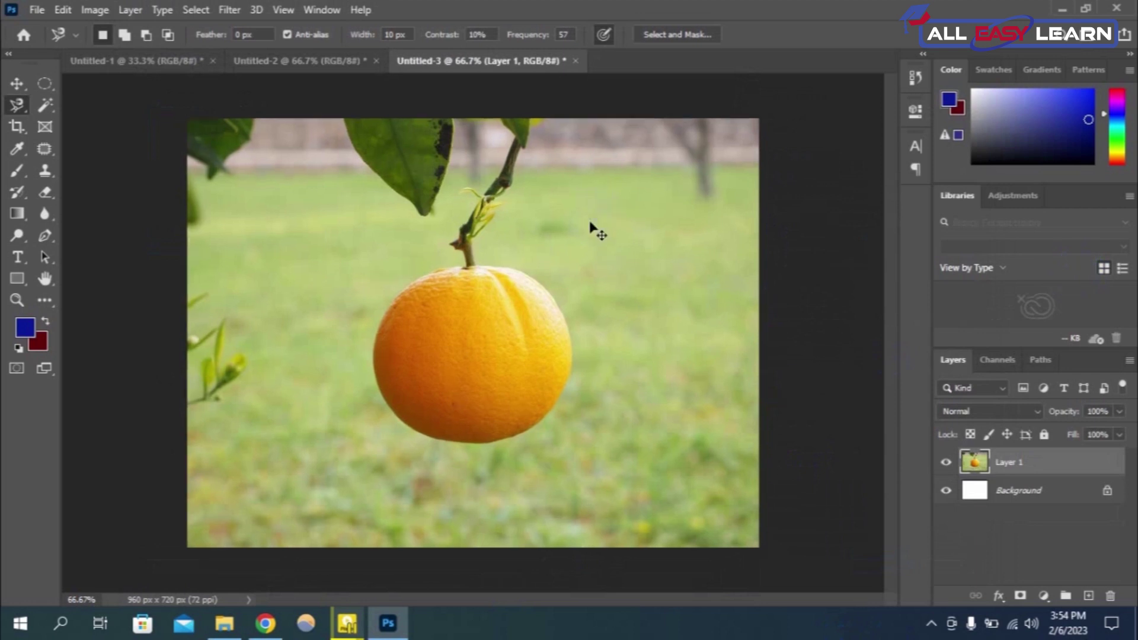
key("ctrl+plus")
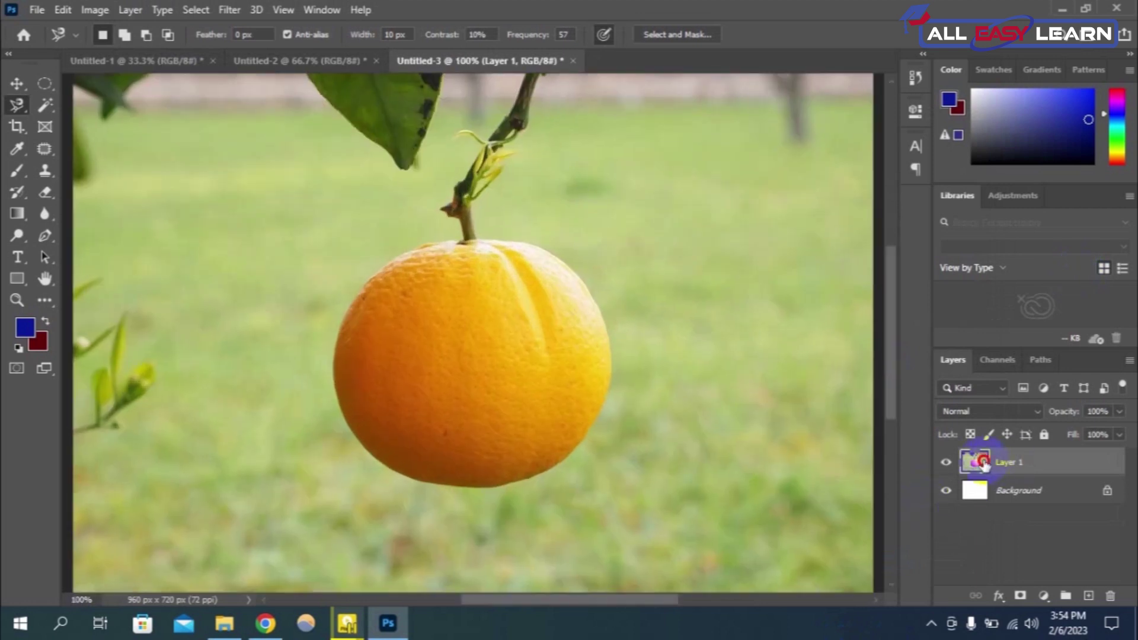
right_click(18, 105)
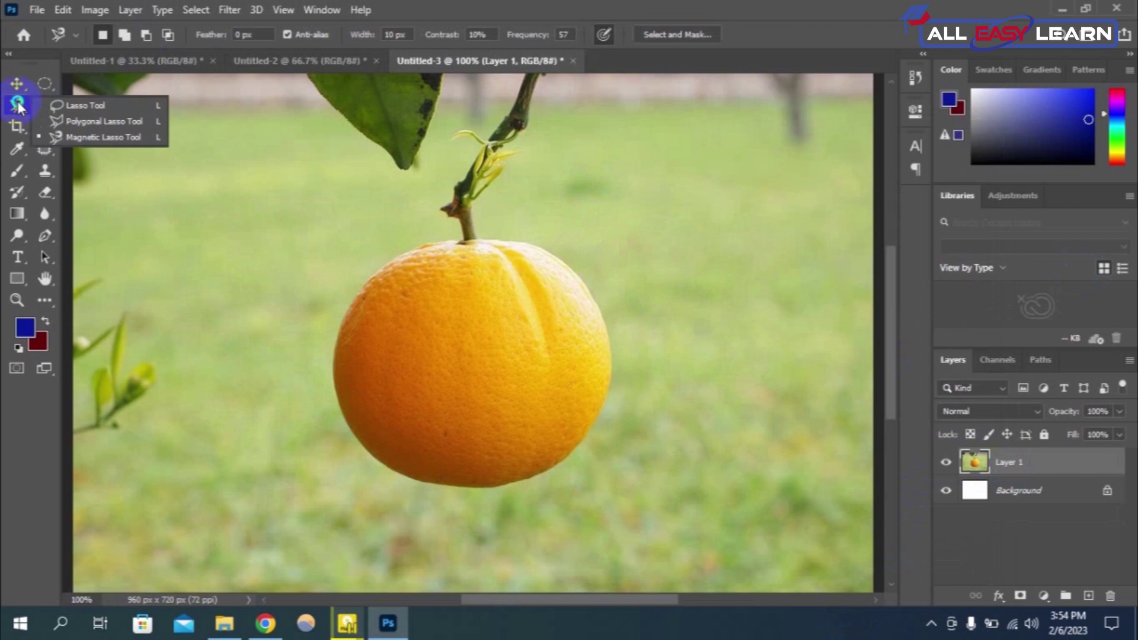
Trace the orange's edge from the stem with the Magnetic Lasso and close the selection.
left_click(110, 139)
left_click(495, 253)
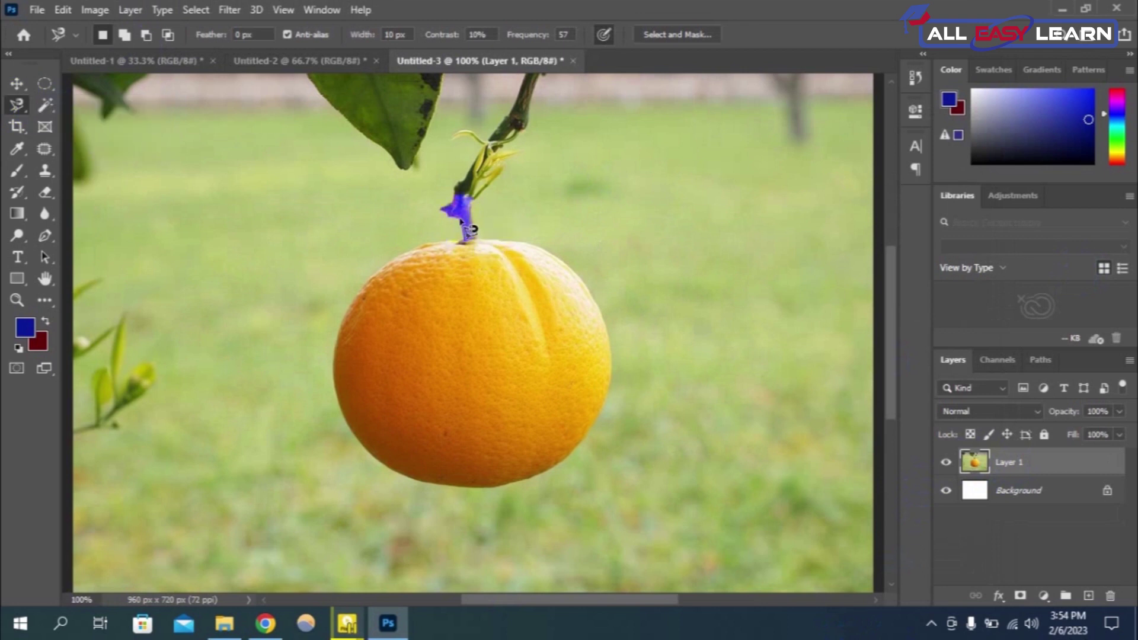
left_click(465, 245)
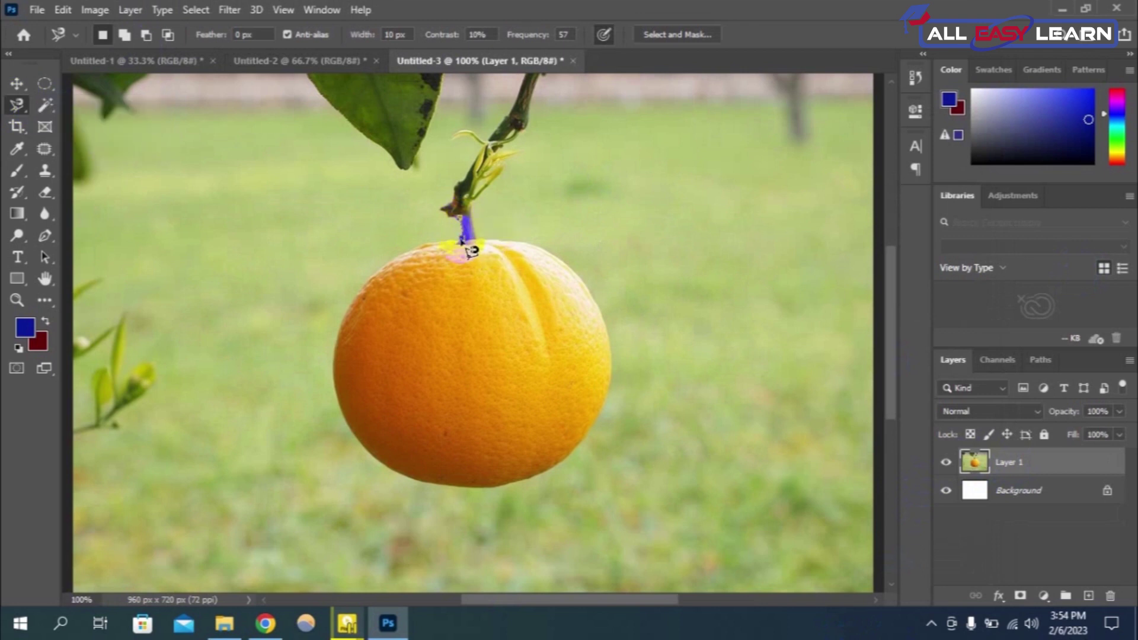
left_click(445, 243)
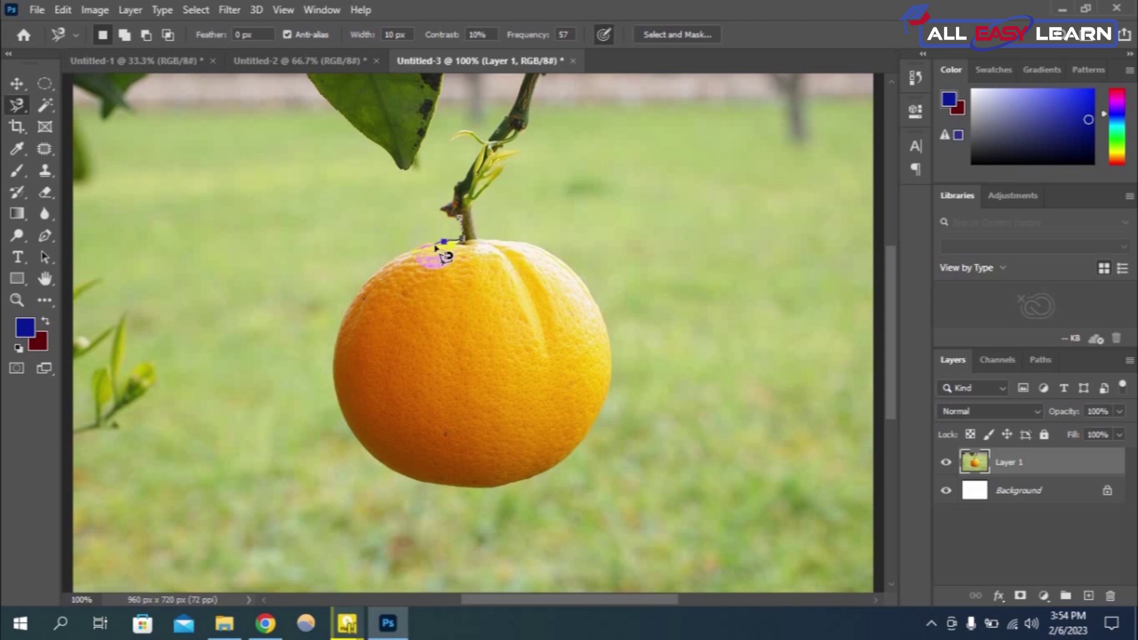
scroll(448, 255, "up", 1)
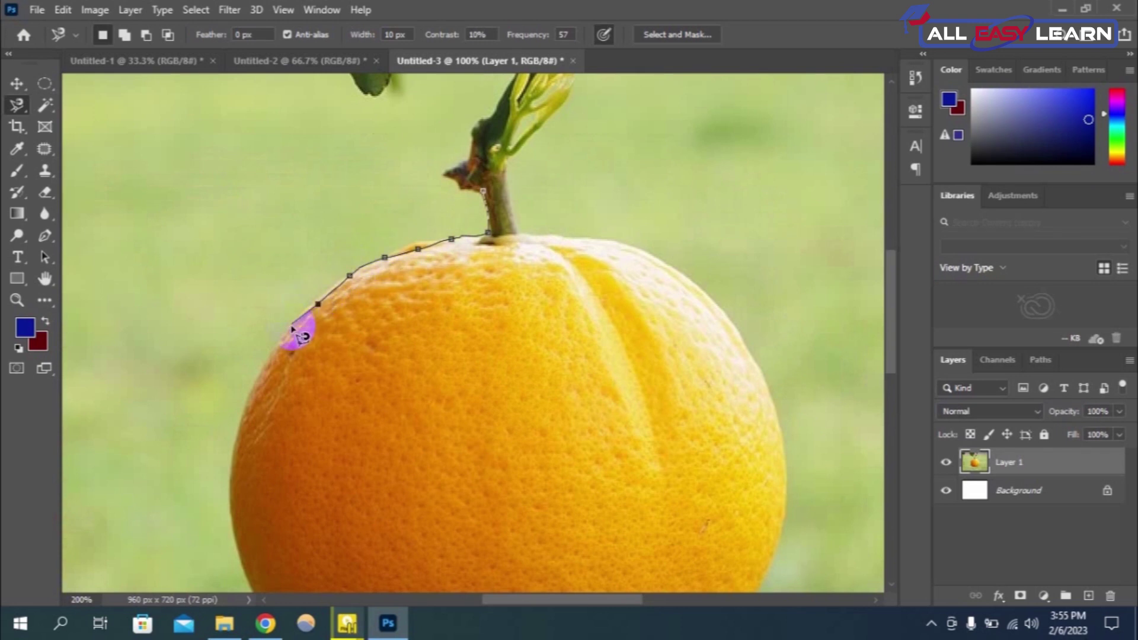
key("ctrl+minus")
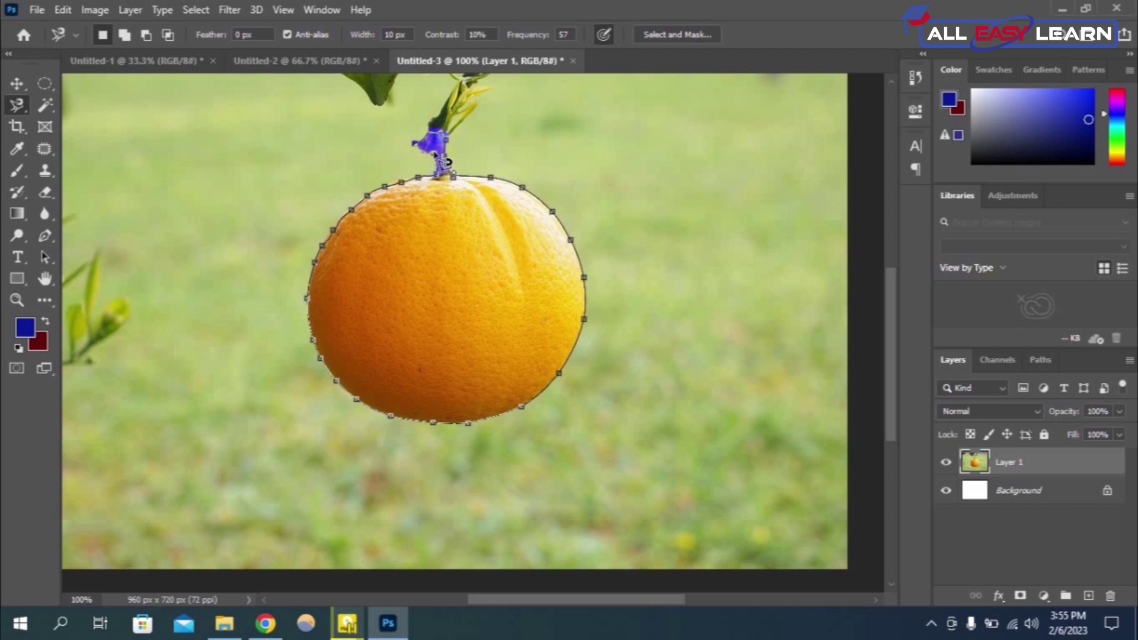
left_click(436, 154)
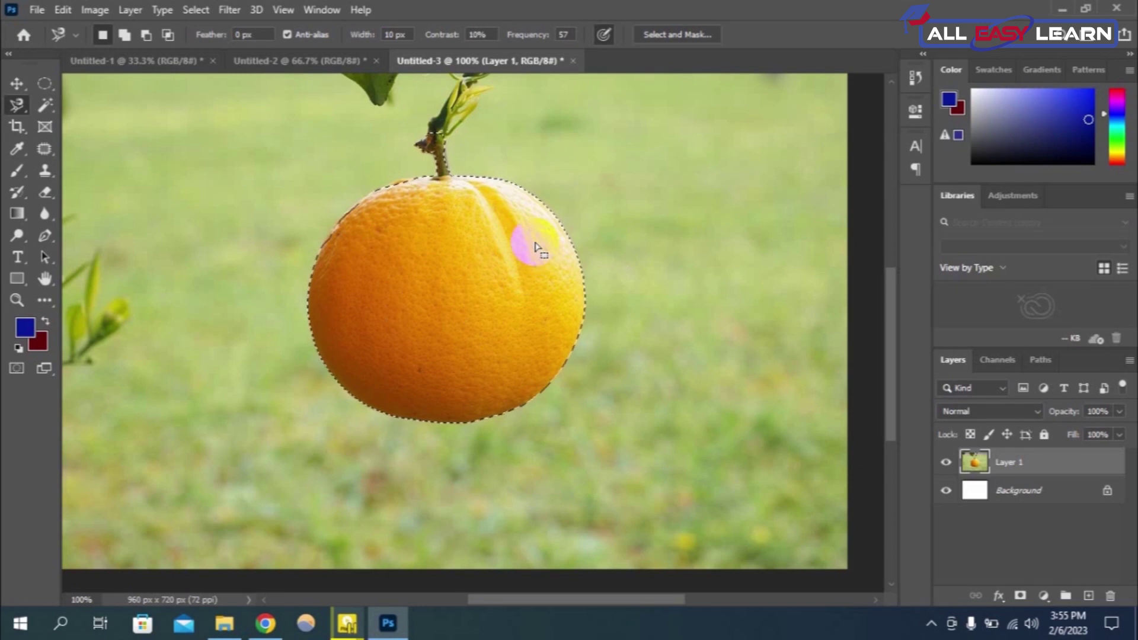
Adjust the orange selection with the Magnetic Lasso, then duplicate it onto Layer 2 with Ctrl+J.
left_click(16, 83)
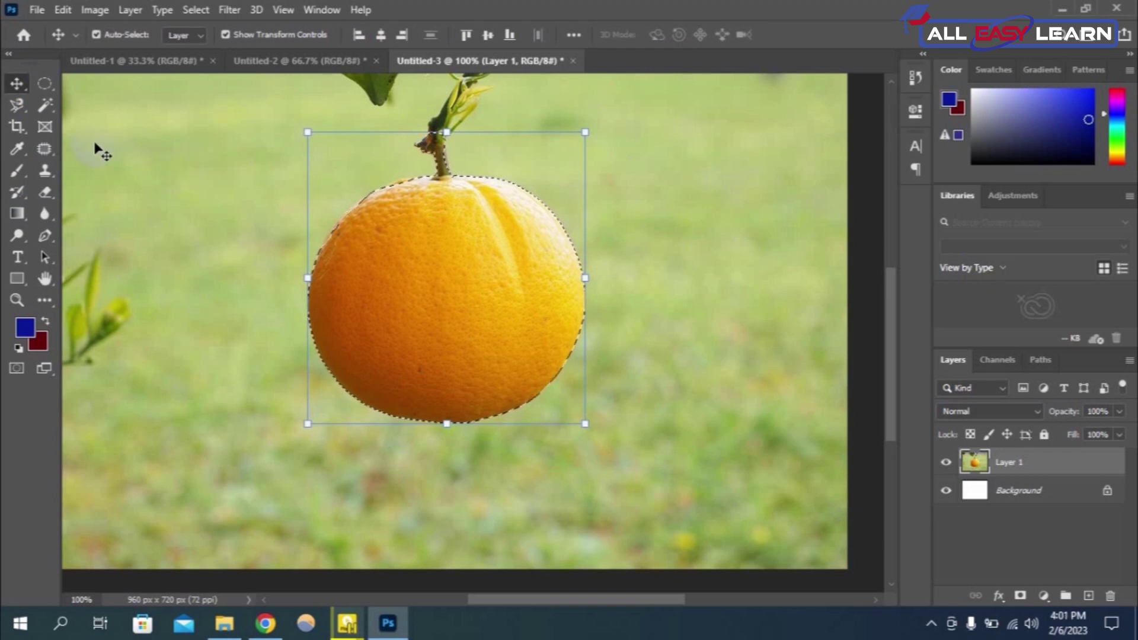
left_click(17, 109)
left_click(437, 180)
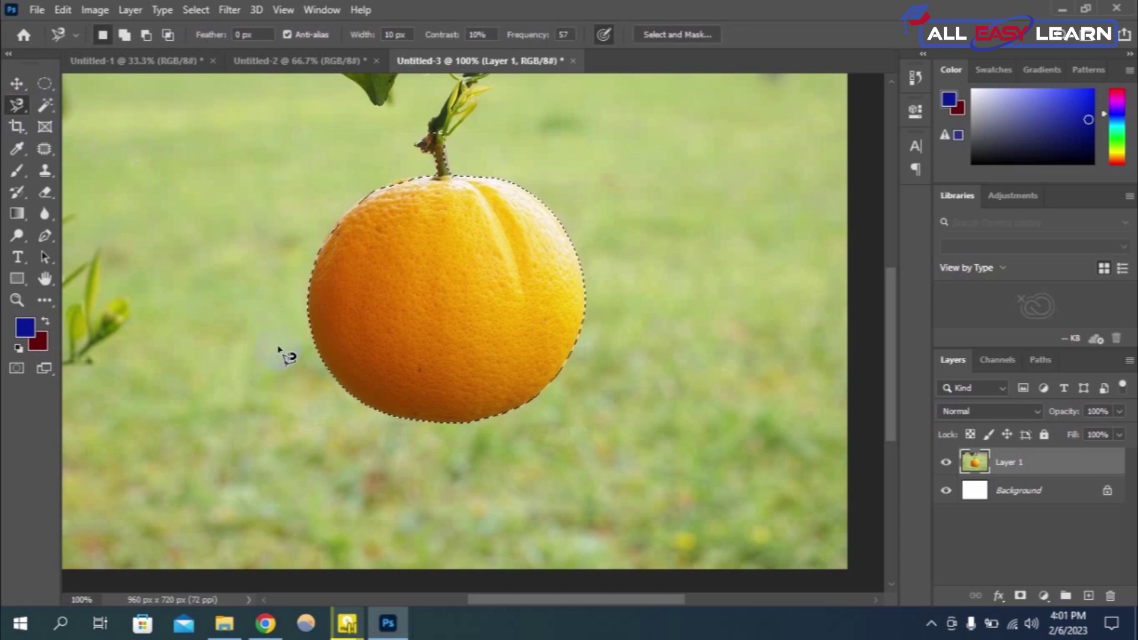
left_click(322, 326)
left_click(329, 358)
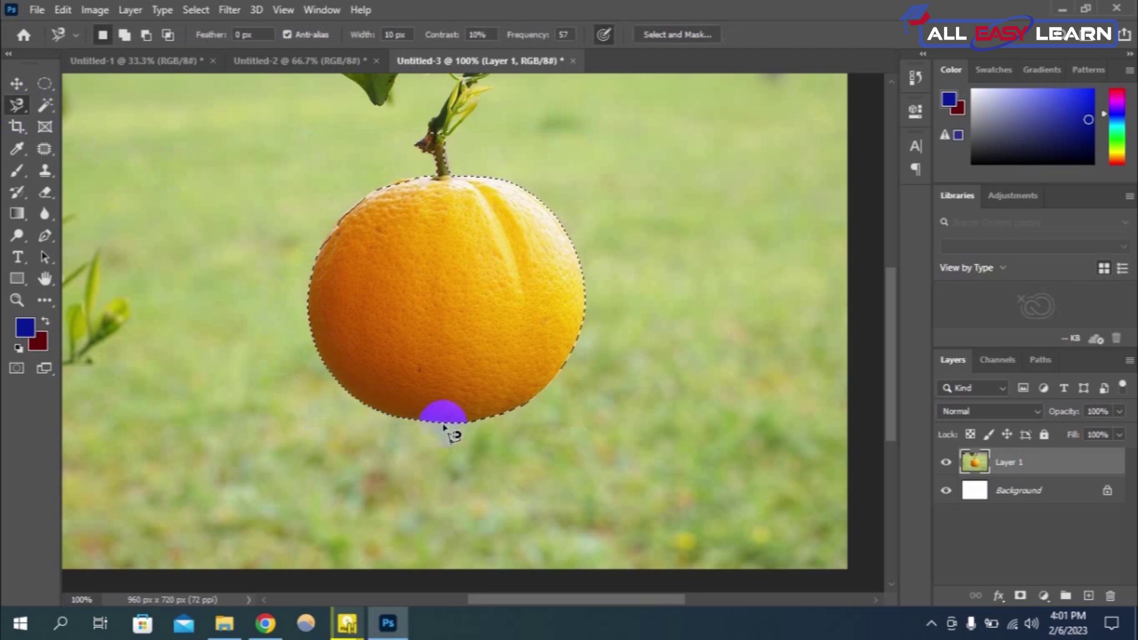
left_click(493, 424)
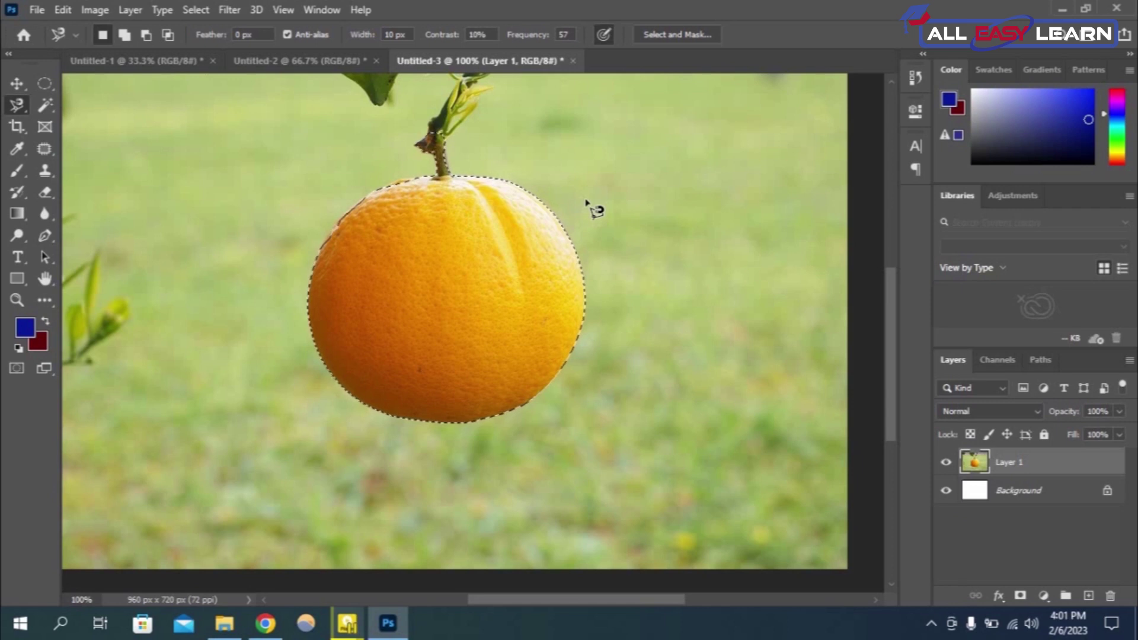
left_click(16, 84)
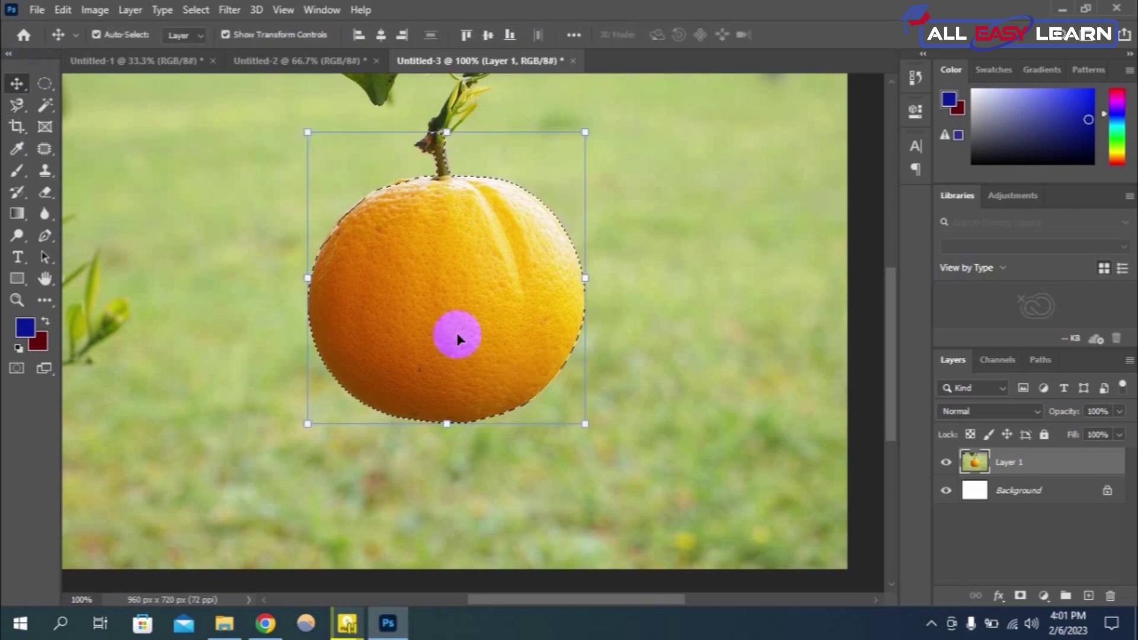
key("ctrl")
key("ctrl+j")
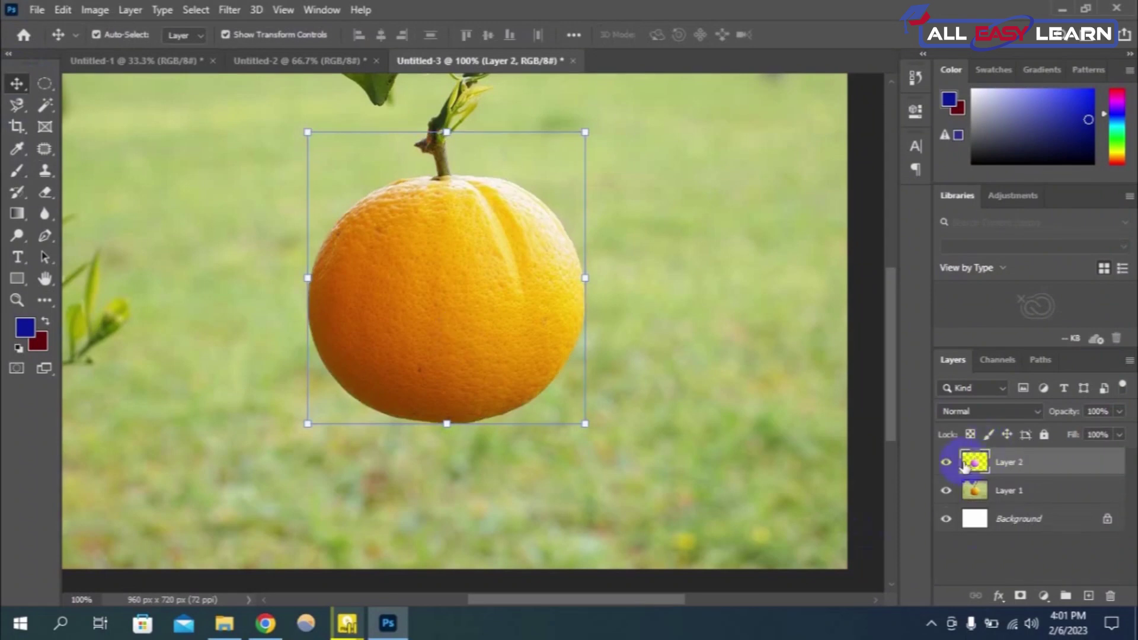
Move the orange copy right, scale it to 80.9% and rotate it about -39.7°.
left_click(454, 278)
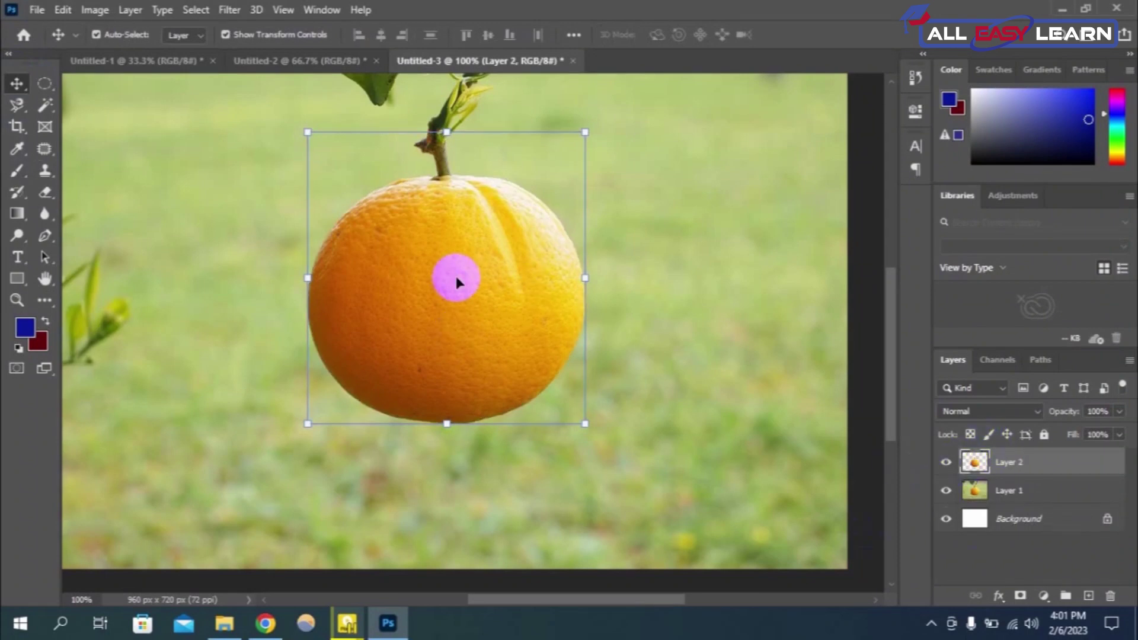
left_click_drag(450, 297, 566, 297)
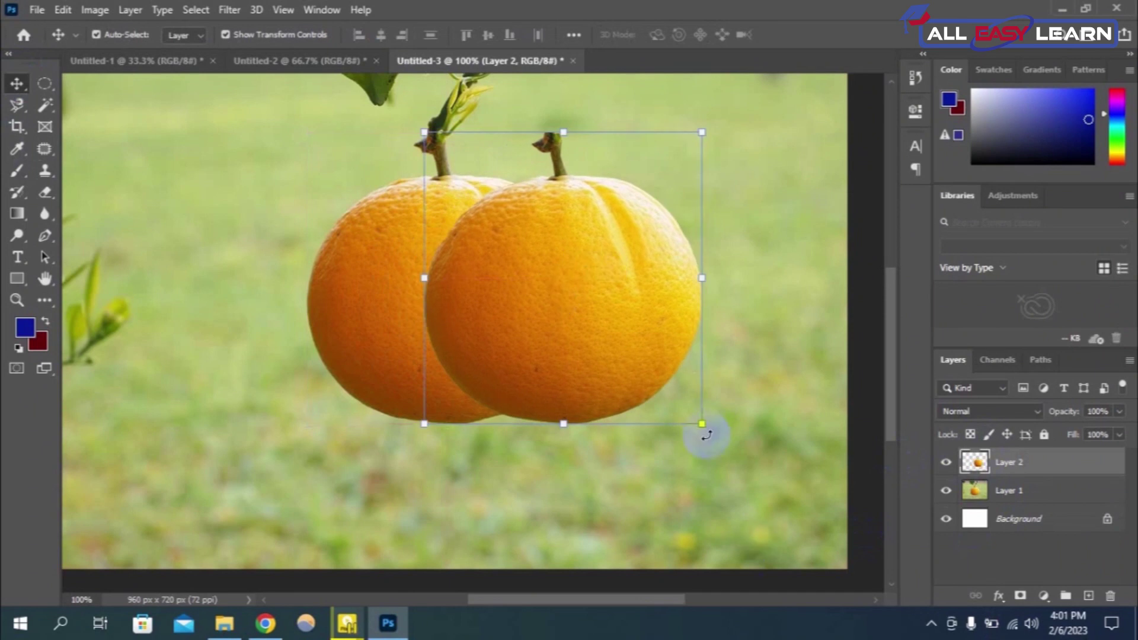
mouse_move(705, 423)
left_mouse_down()
mouse_move(648, 367)
mouse_move(724, 329)
mouse_move(713, 275)
left_mouse_up()
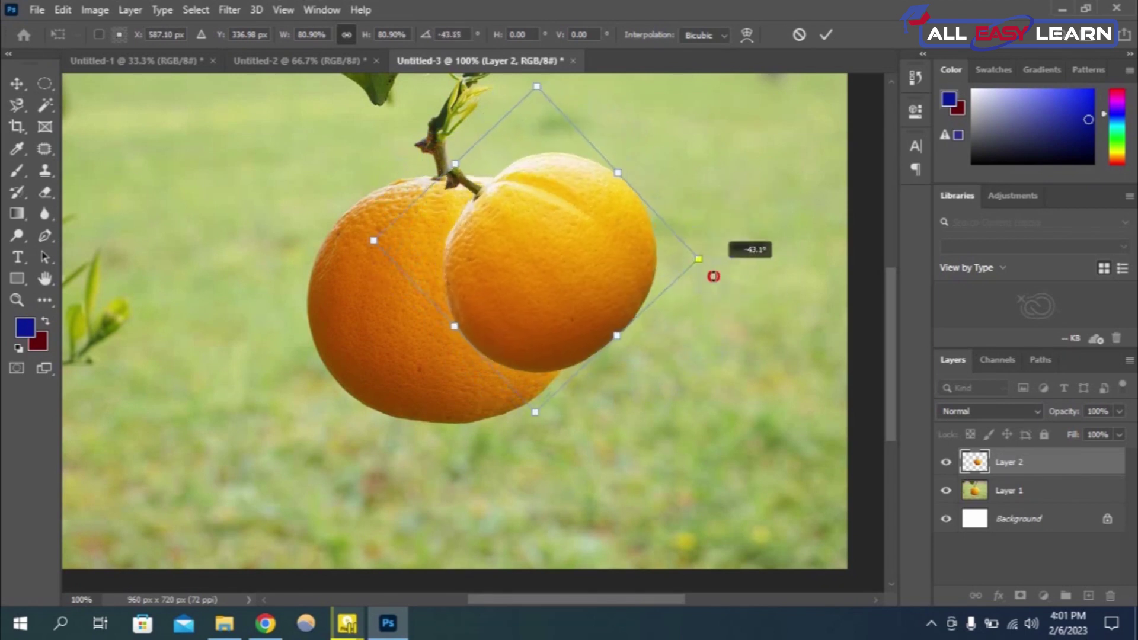
left_click_drag(503, 260, 492, 238)
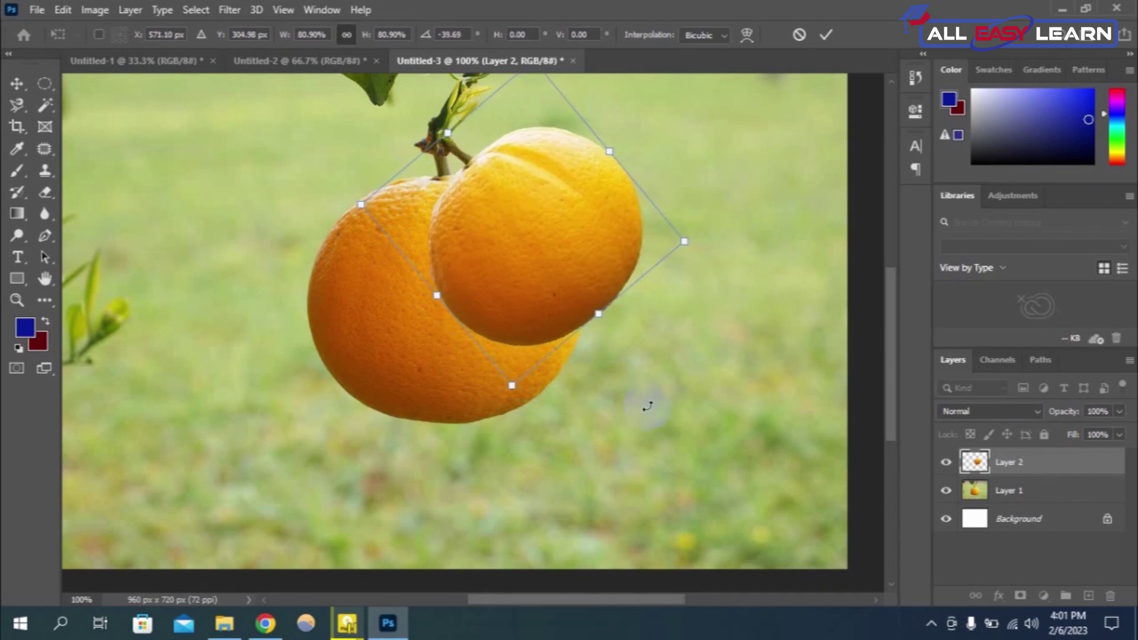
left_click(516, 274)
Commit the Free Transform on the orange copy and make Layer 1 the active layer.
left_click(833, 35)
left_click(790, 340)
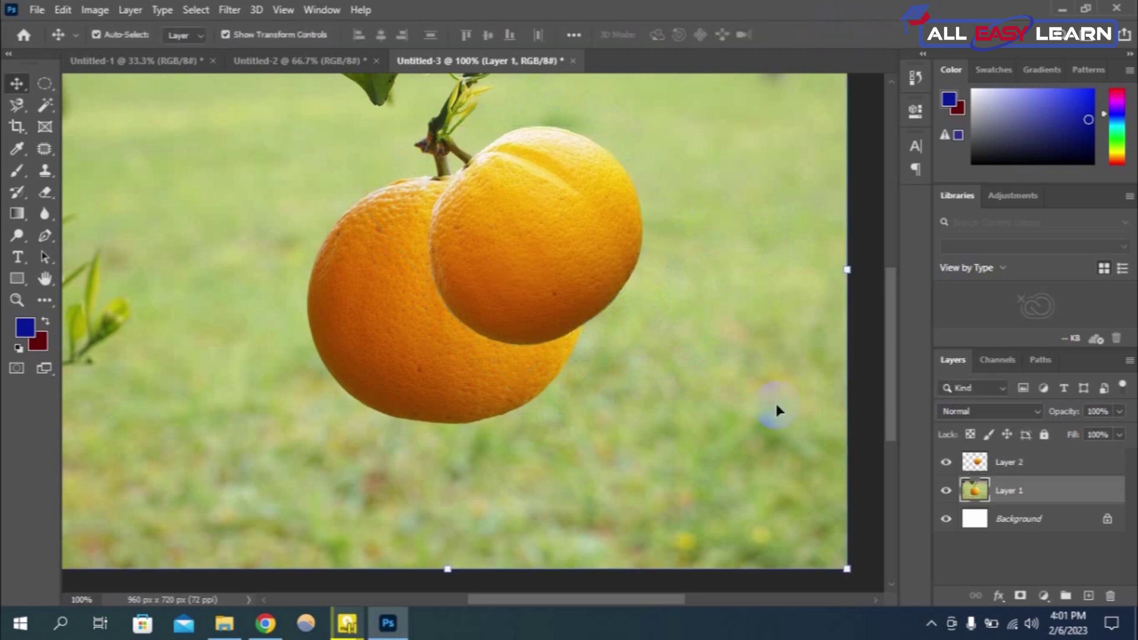
left_click(507, 387)
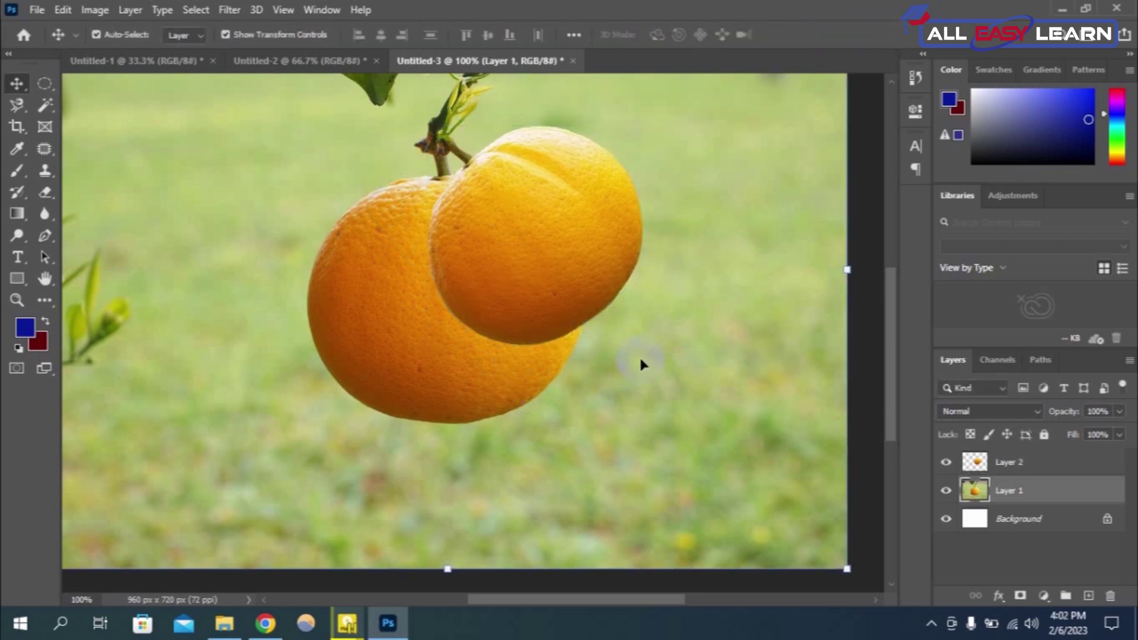